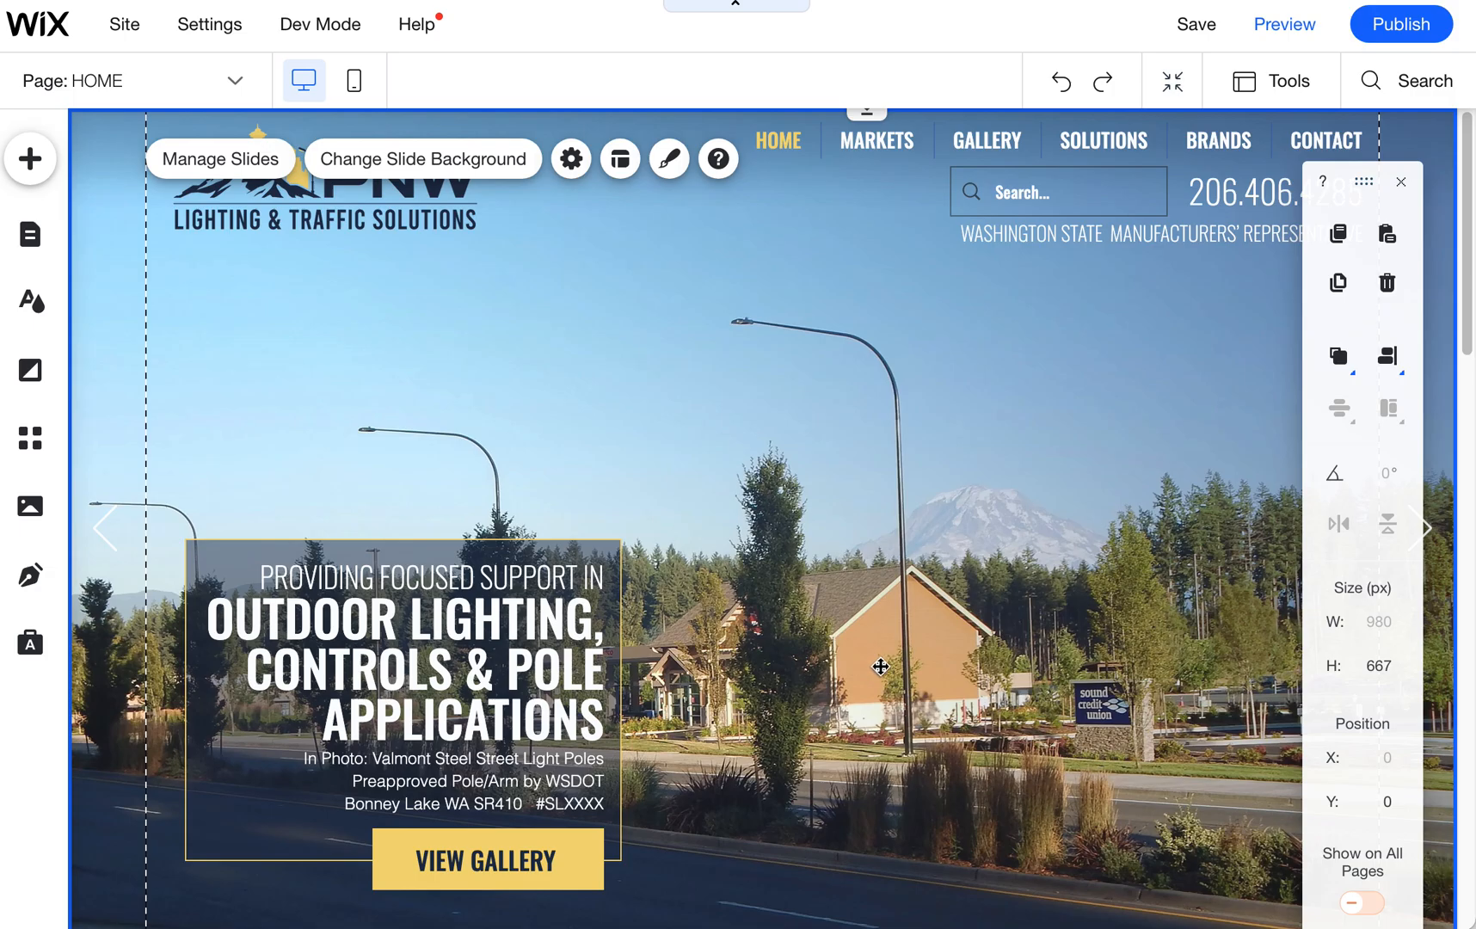
# Switch the homepage slideshow to its second slide and look over the whole slide
pyautogui.scroll(6, 935, 673)
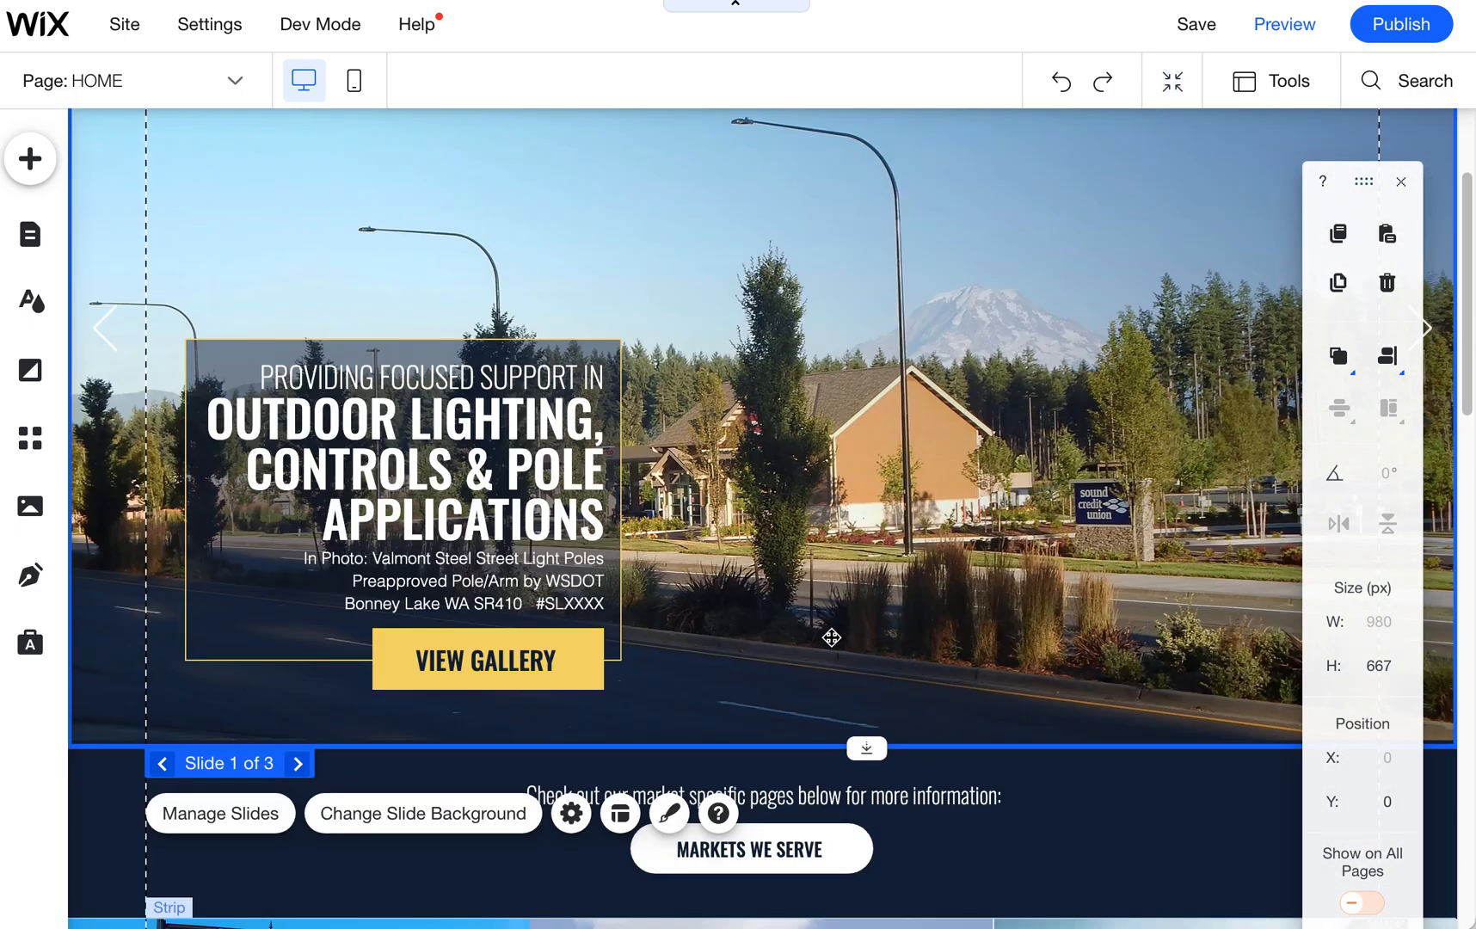
pyautogui.scroll(5, 830, 637)
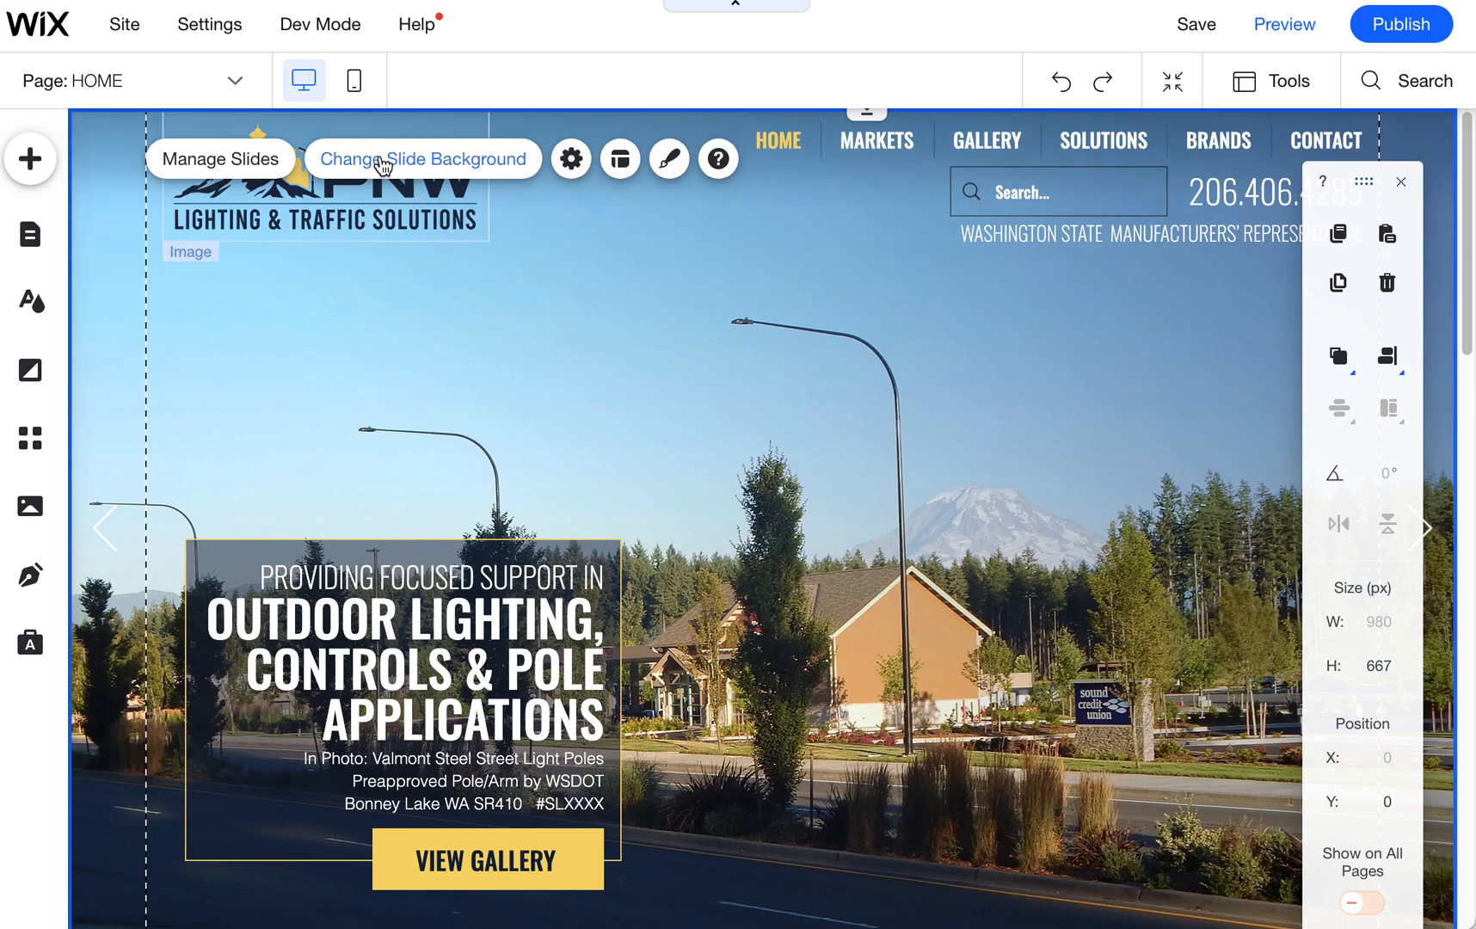
pyautogui.scroll(-3, 516, 698)
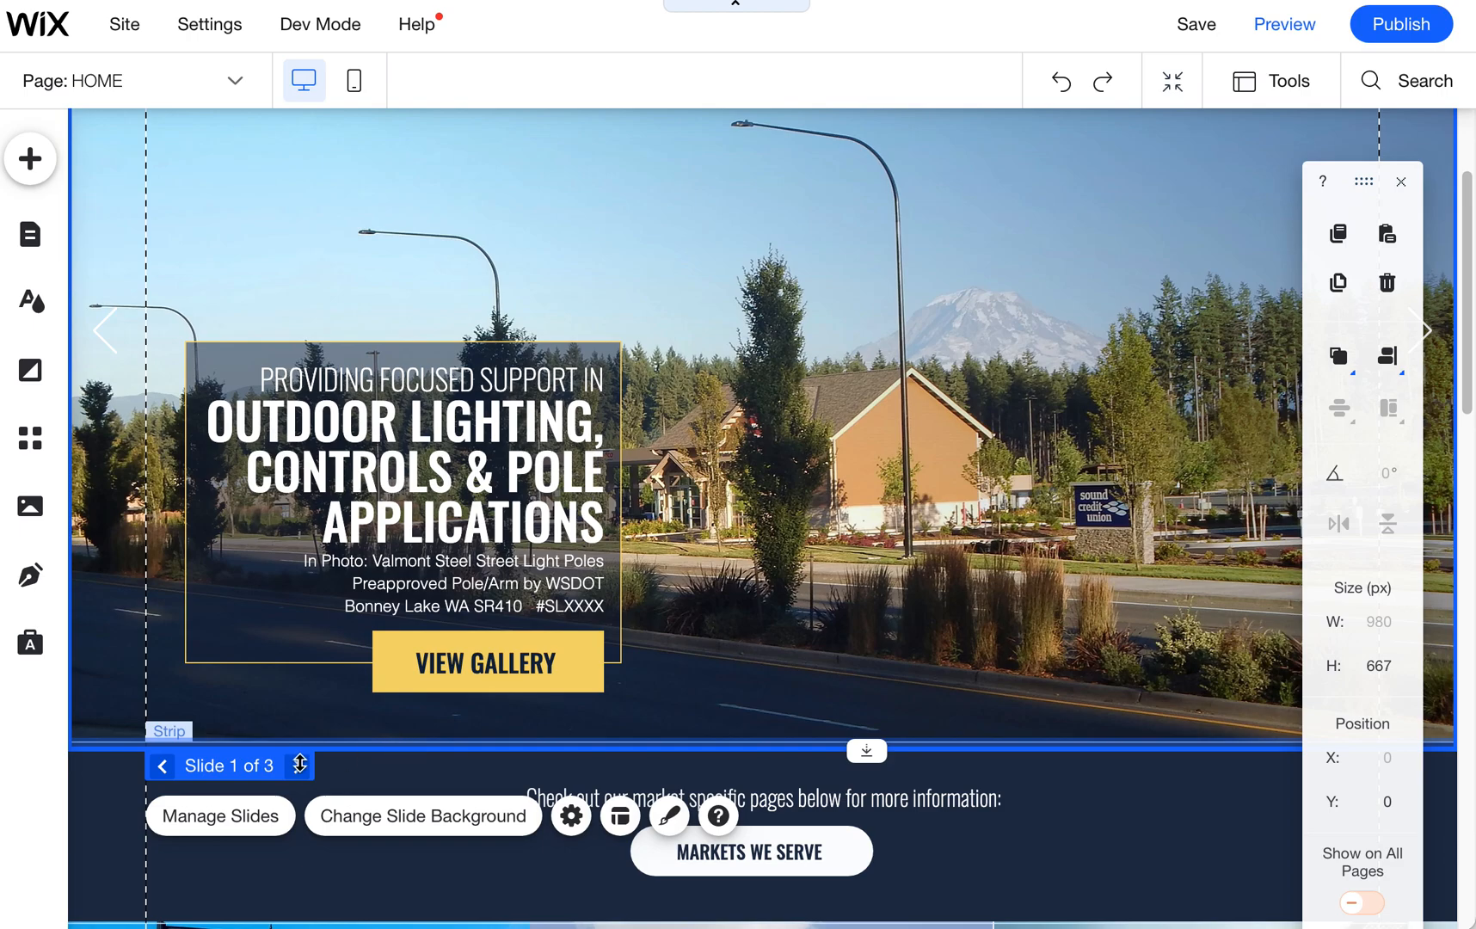
pyautogui.click(298, 766)
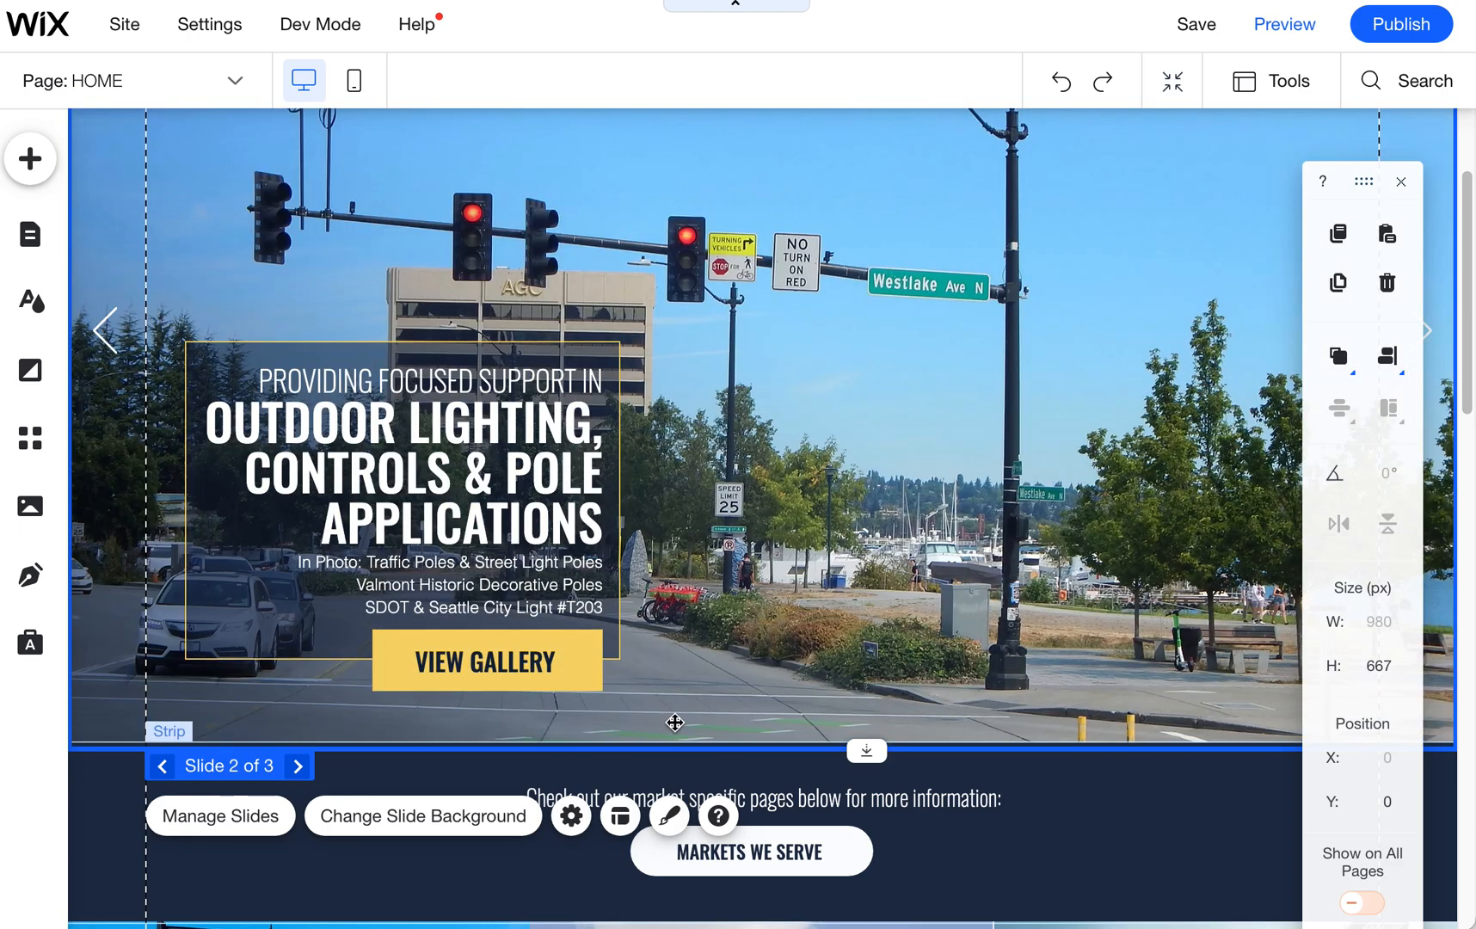
pyautogui.scroll(3, 679, 722)
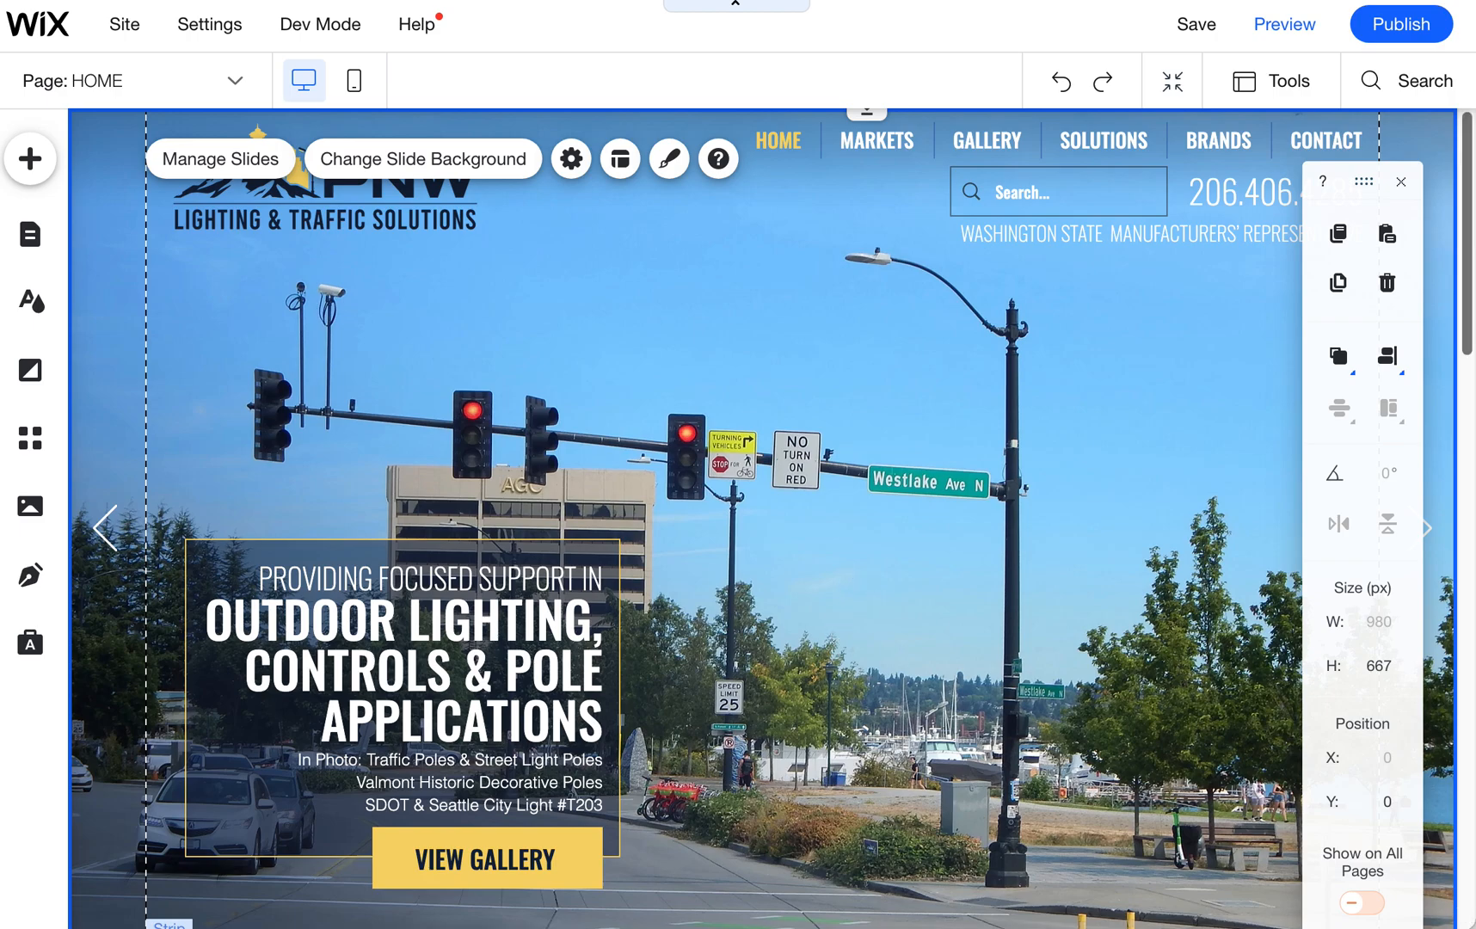
# Widen the browser window to check how the slide image rescales and restore the window's size
pyautogui.moveTo(1465, 920)
pyautogui.mouseDown()
pyautogui.moveTo(1376, 725)
pyautogui.moveTo(1153, 613)
pyautogui.moveTo(1465, 852)
pyautogui.moveTo(1474, 927)
pyautogui.mouseUp()
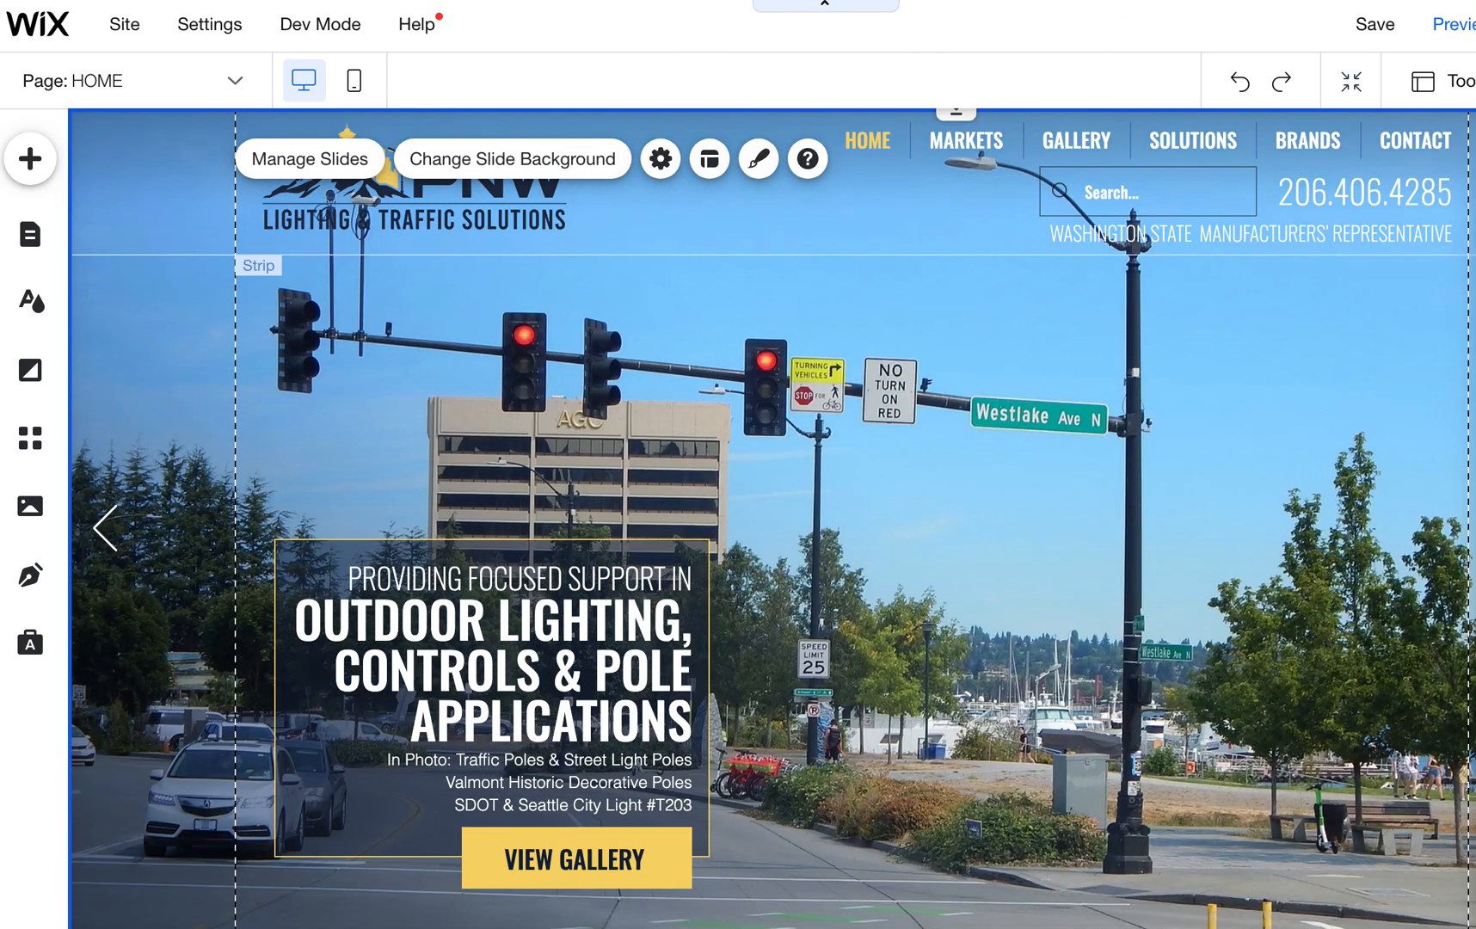
pyautogui.moveTo(1335, 890); pyautogui.dragTo(1467, 923)
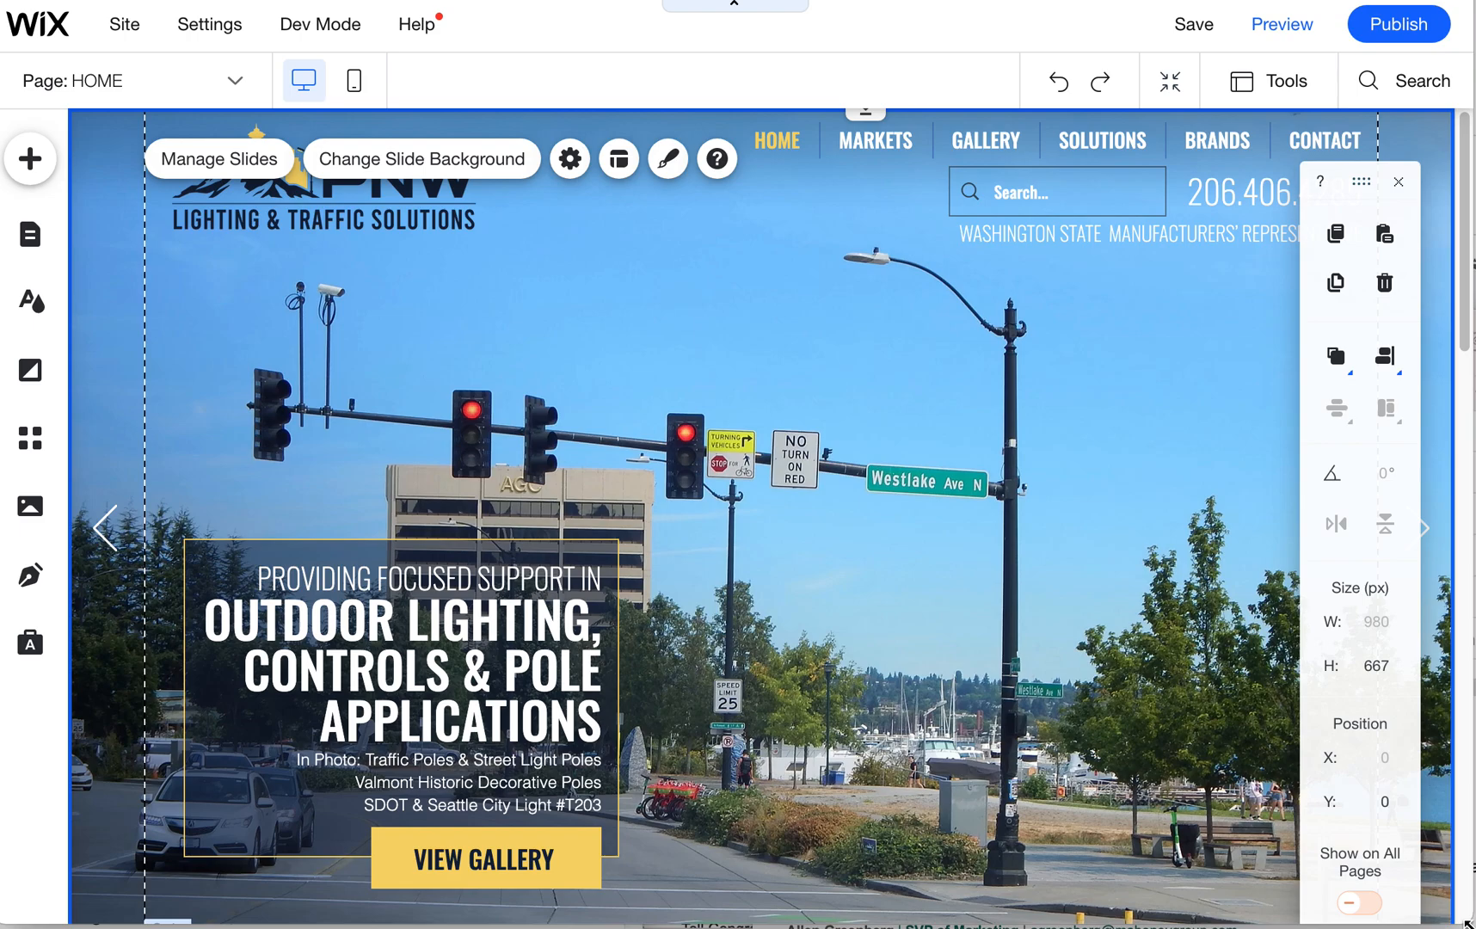
pyautogui.moveTo(1467, 922); pyautogui.dragTo(1471, 927)
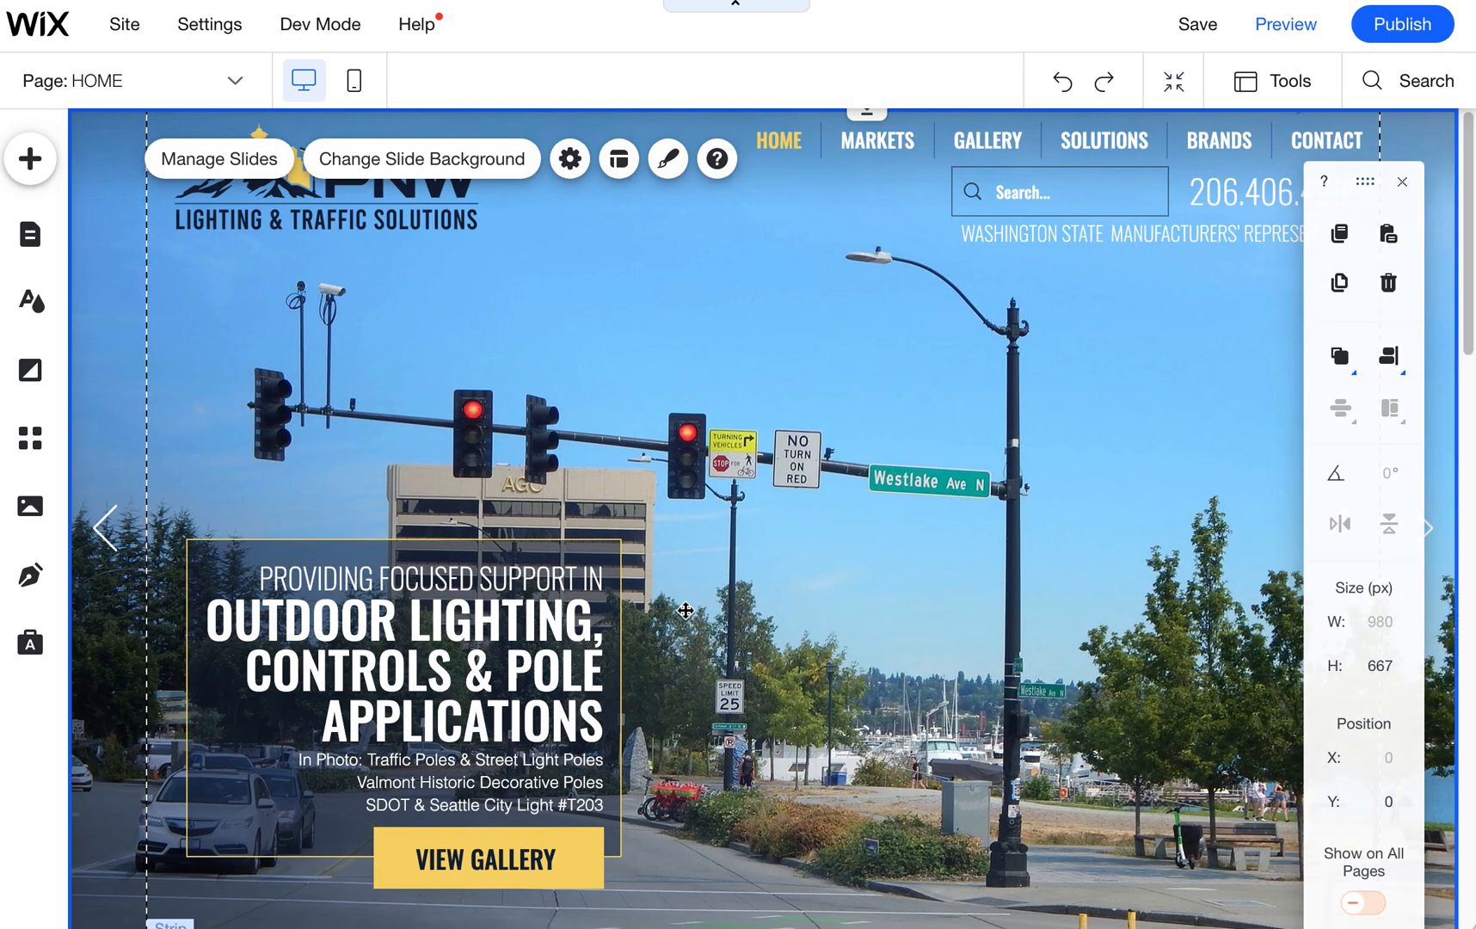
# Try bottom-centre and centre positioning for the second slide's background image, and set it back to top centre
pyautogui.click(366, 630)
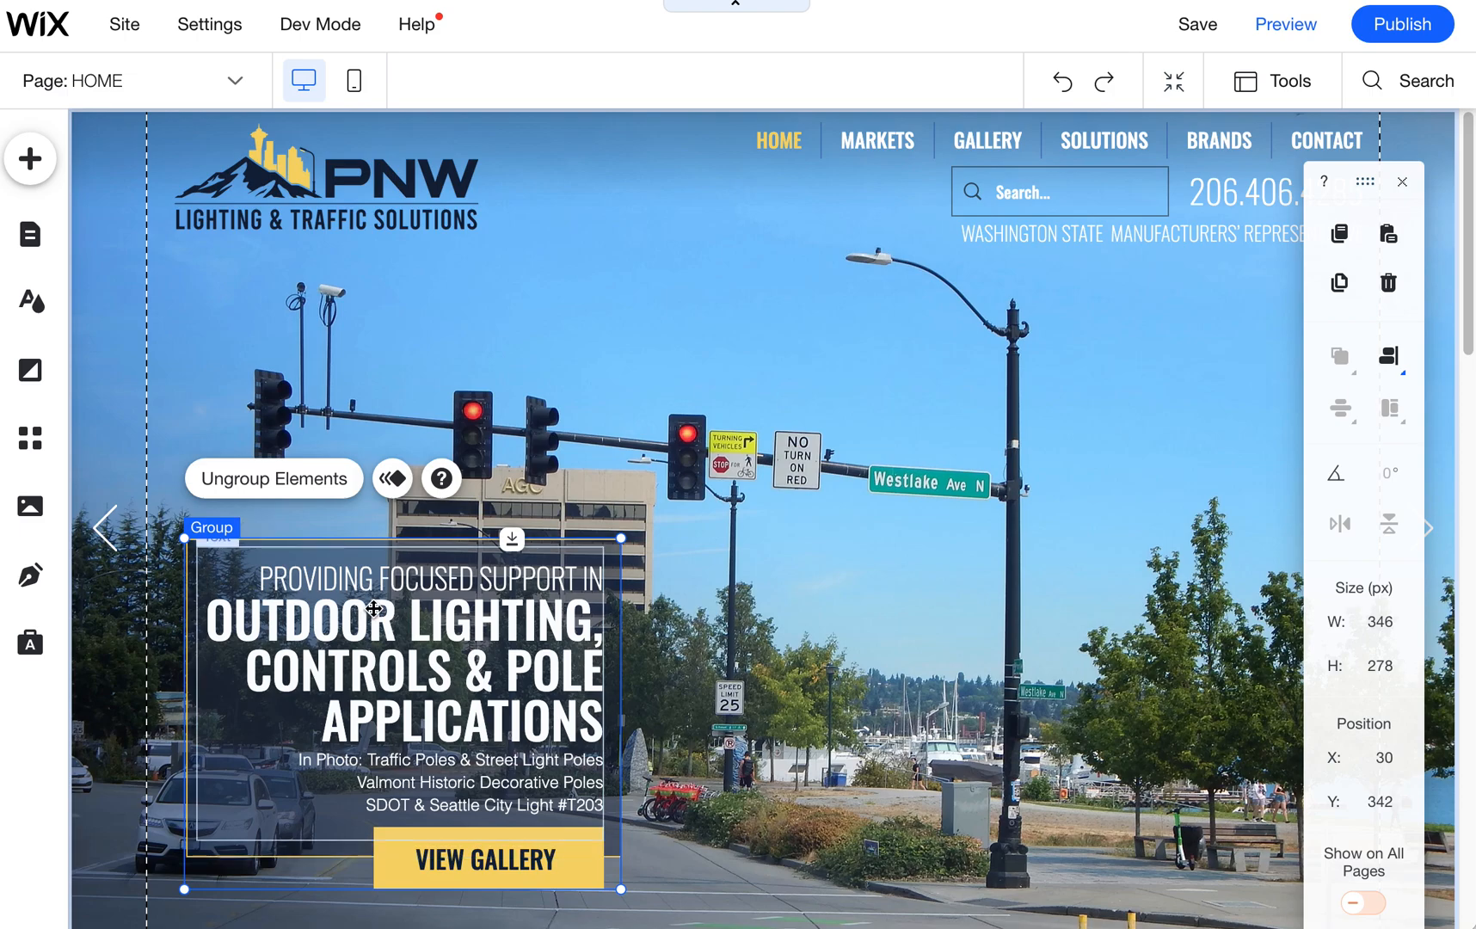
pyautogui.click(822, 604)
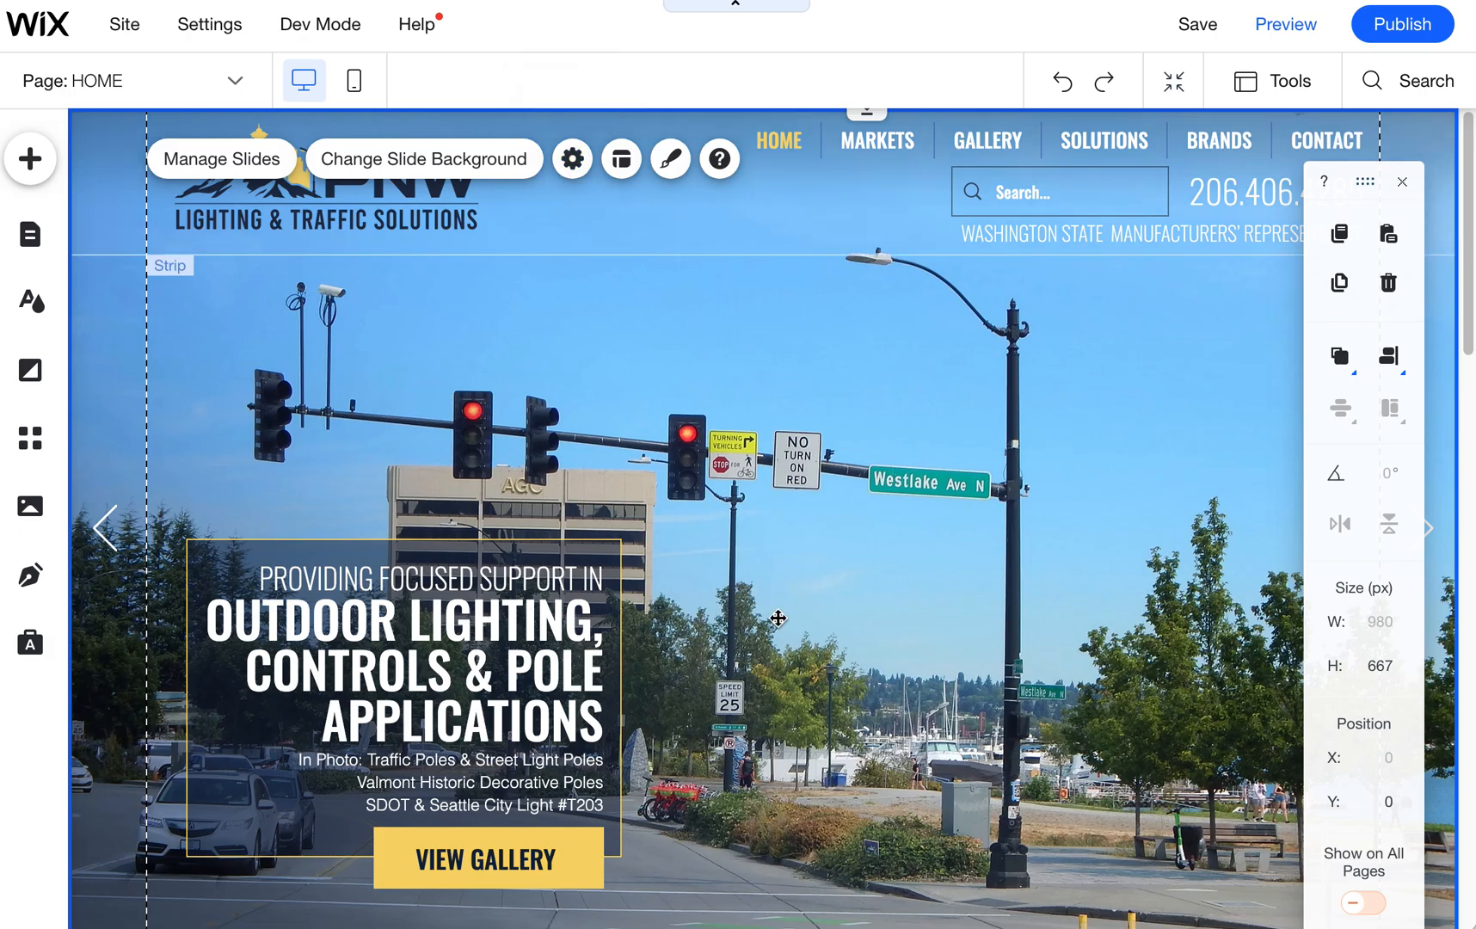
pyautogui.scroll(-5, 794, 651)
pyautogui.scroll(4, 794, 656)
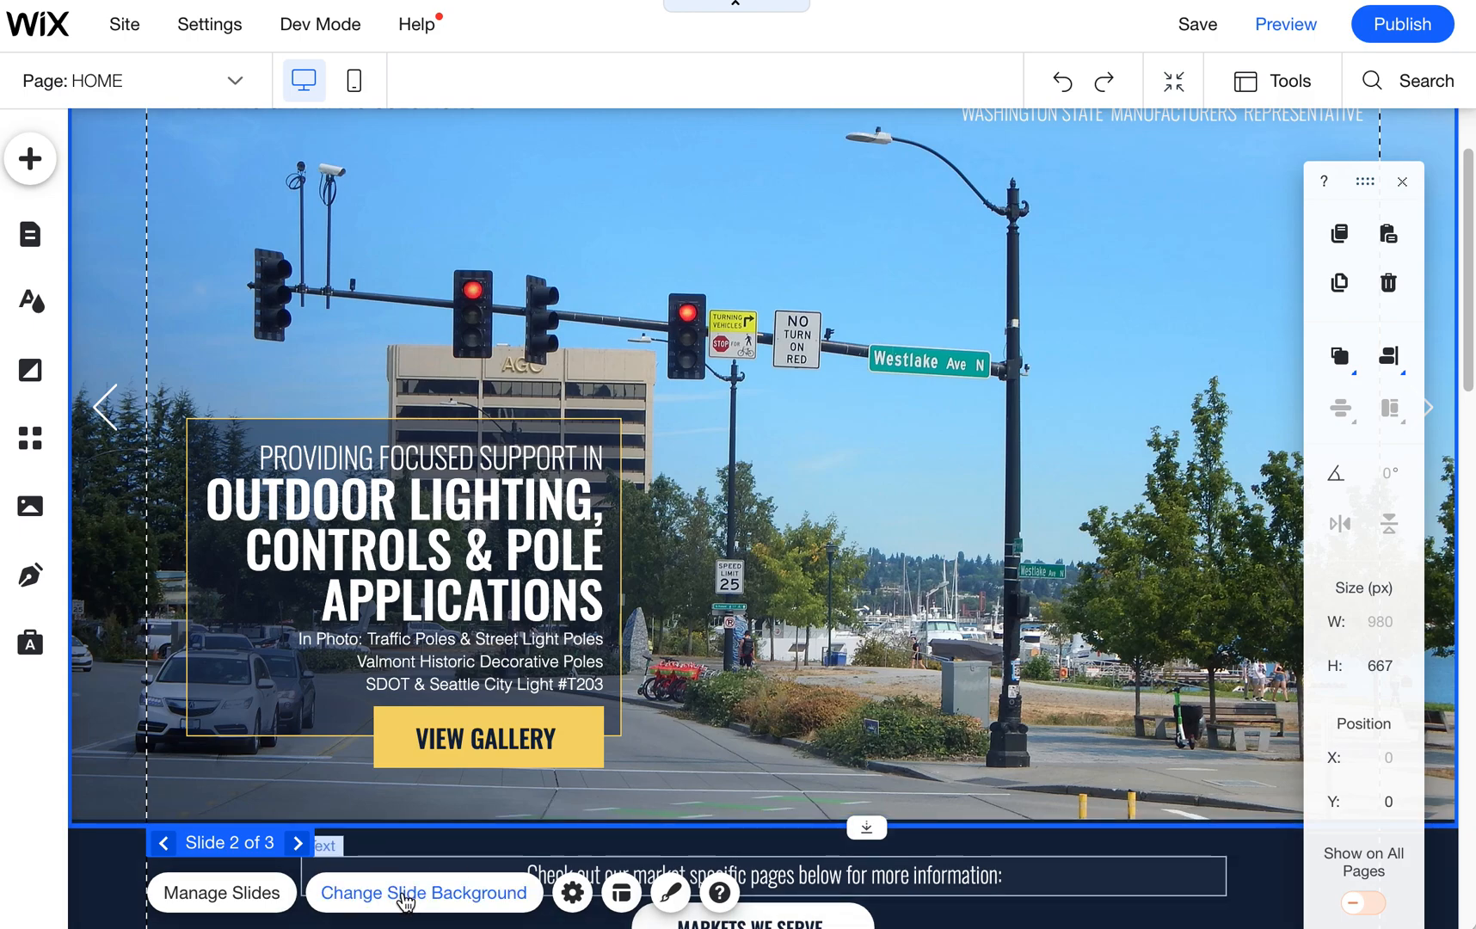
pyautogui.click(404, 895)
pyautogui.click(1231, 297)
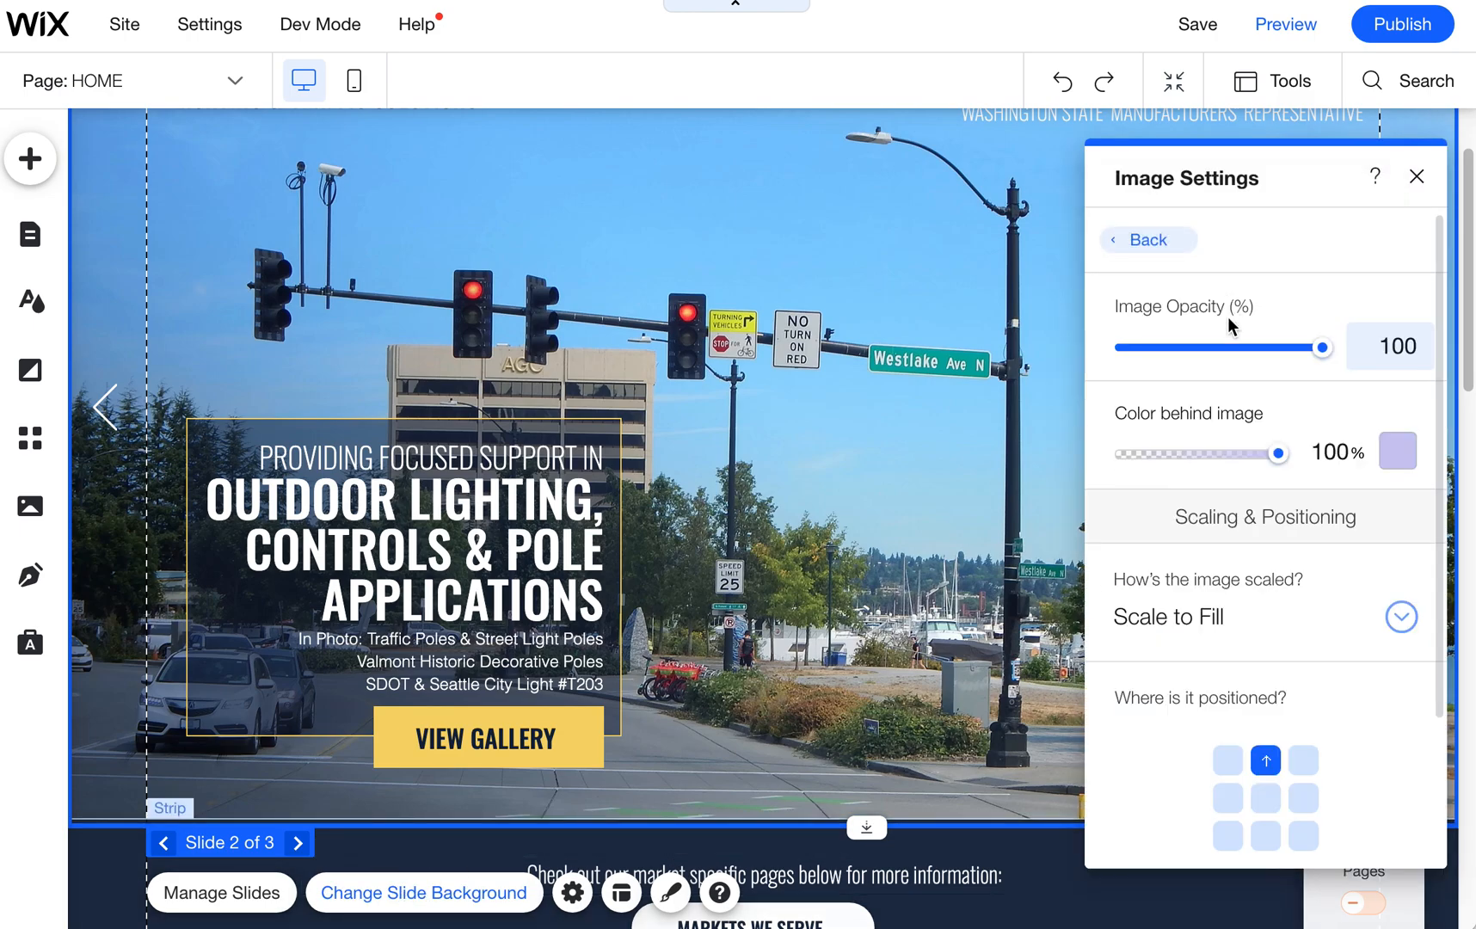
pyautogui.scroll(-2, 1260, 697)
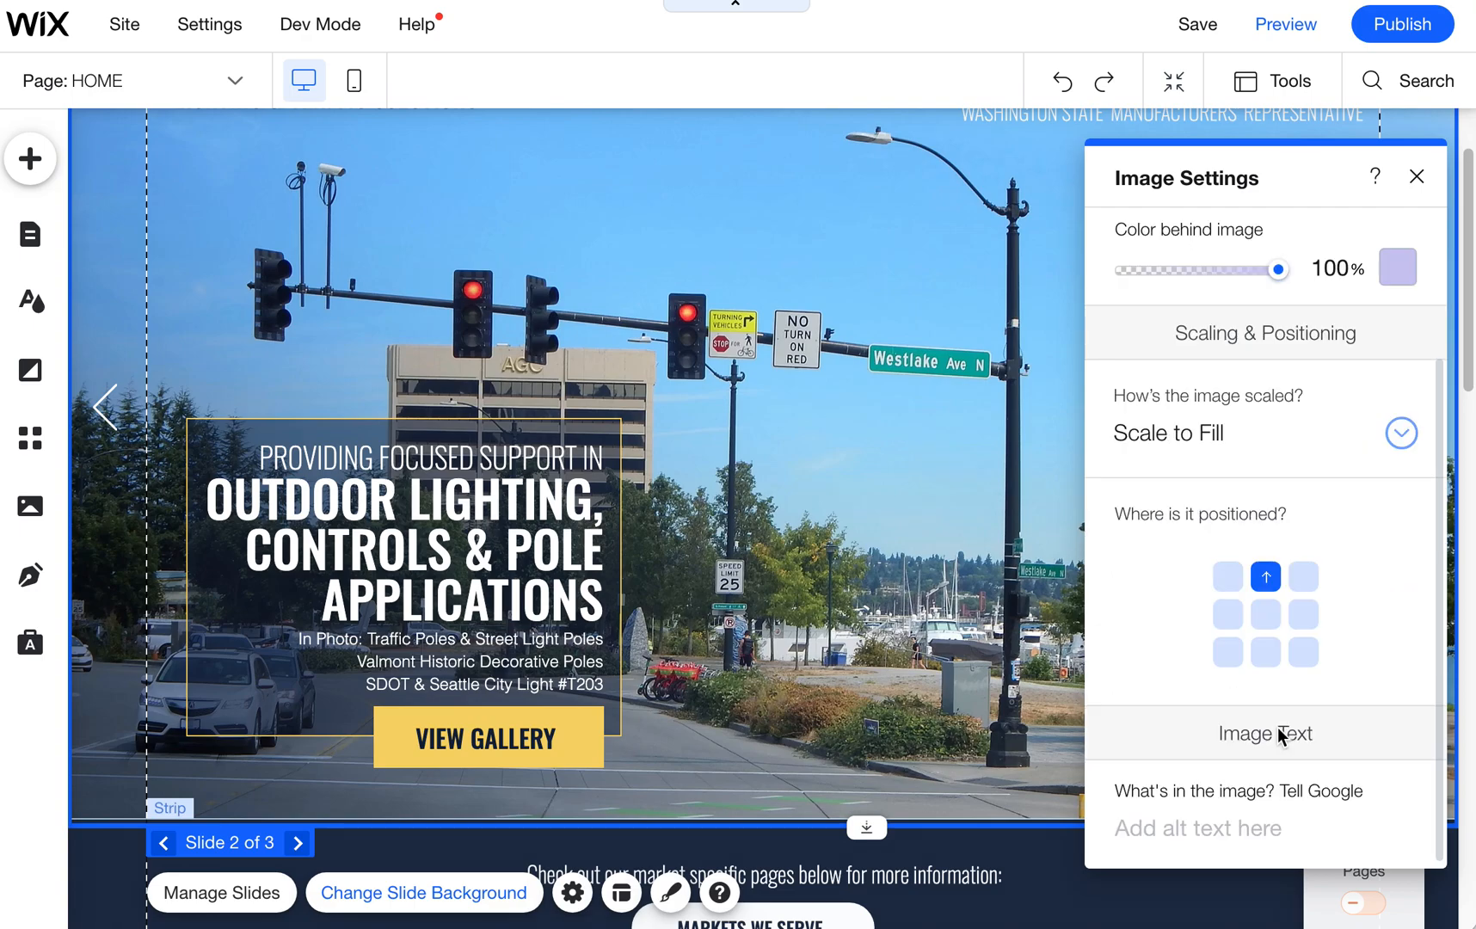
pyautogui.click(1271, 655)
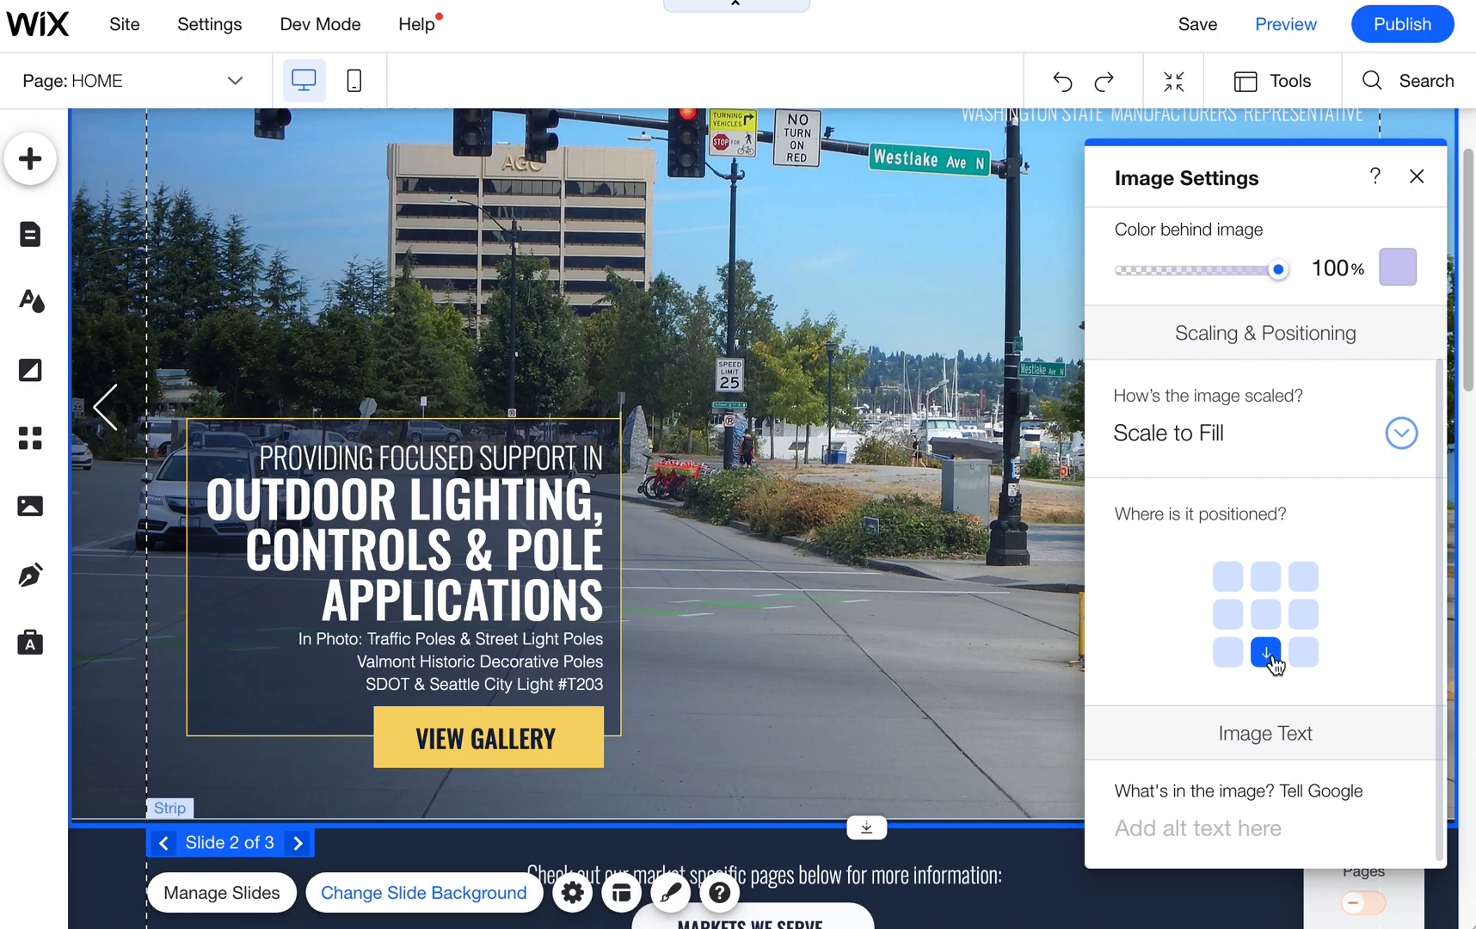
pyautogui.click(1267, 583)
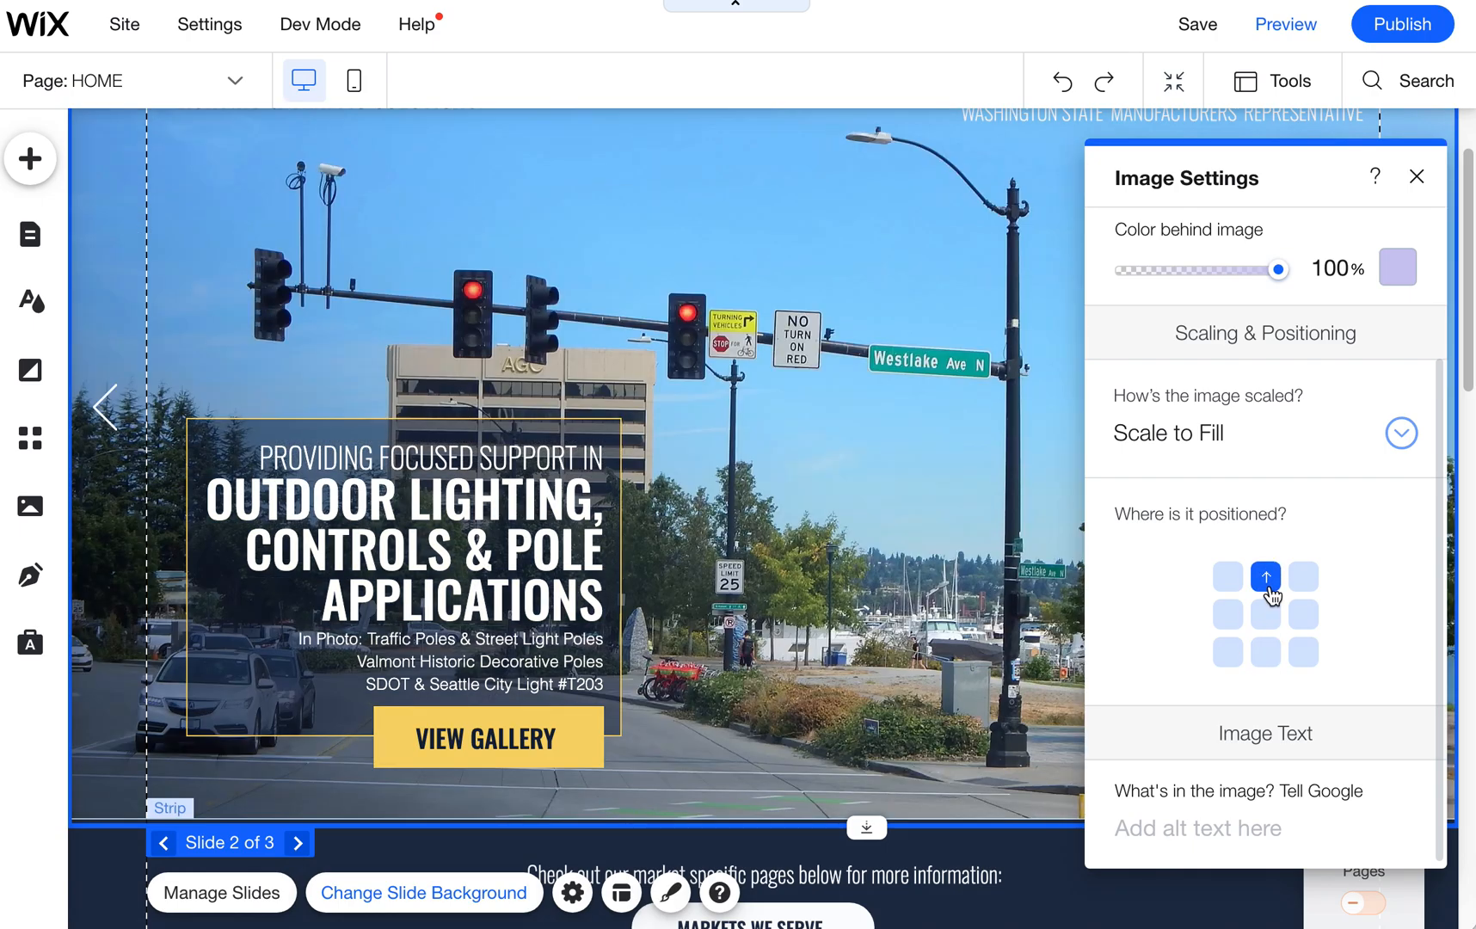
pyautogui.click(1267, 631)
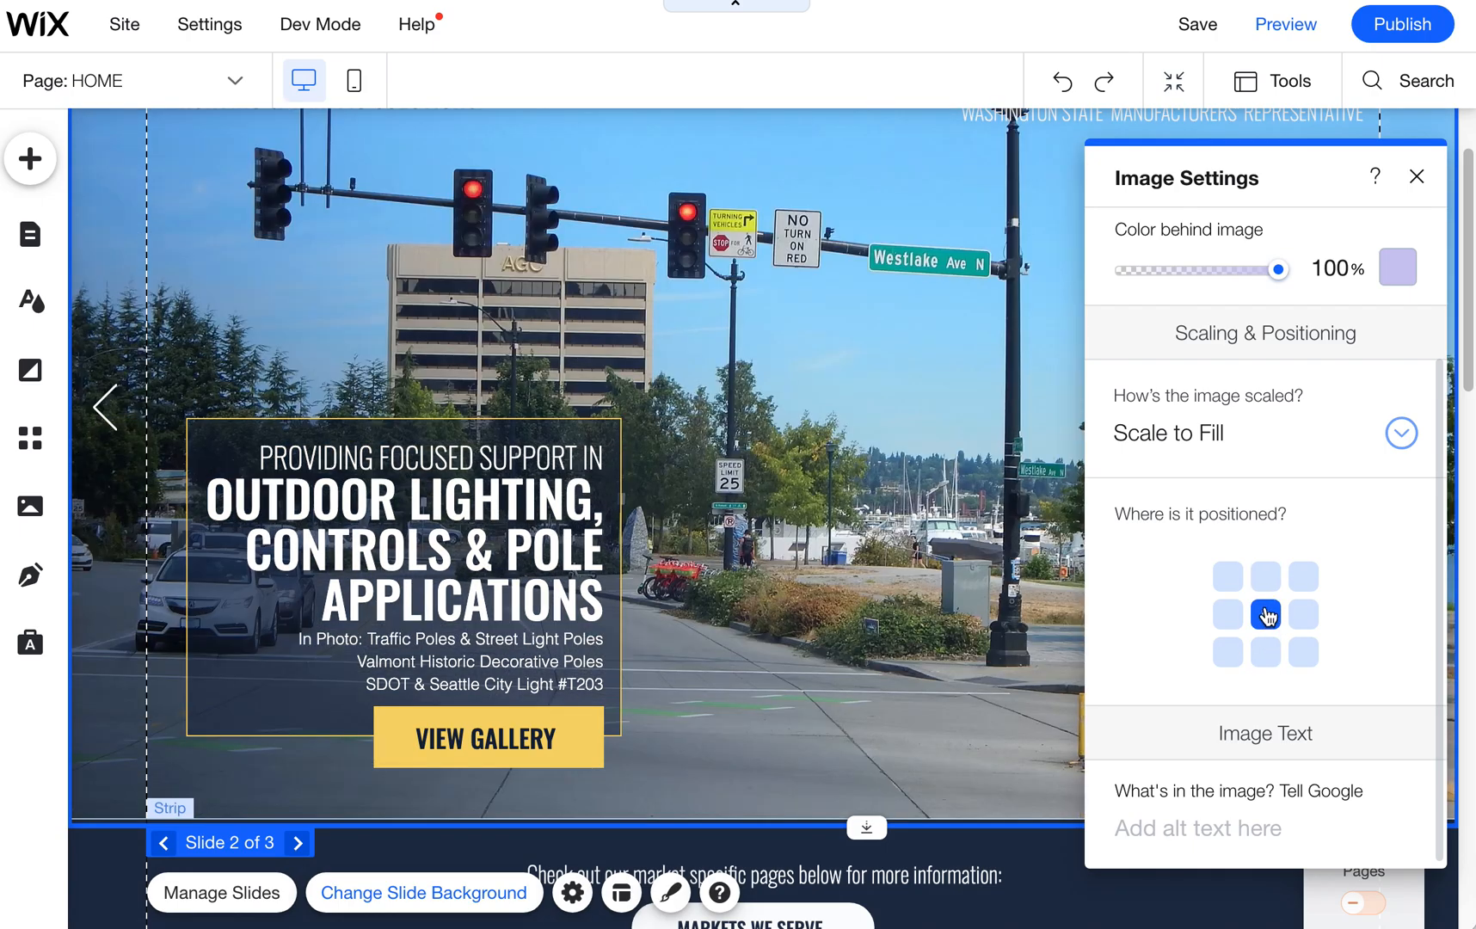
pyautogui.click(1266, 576)
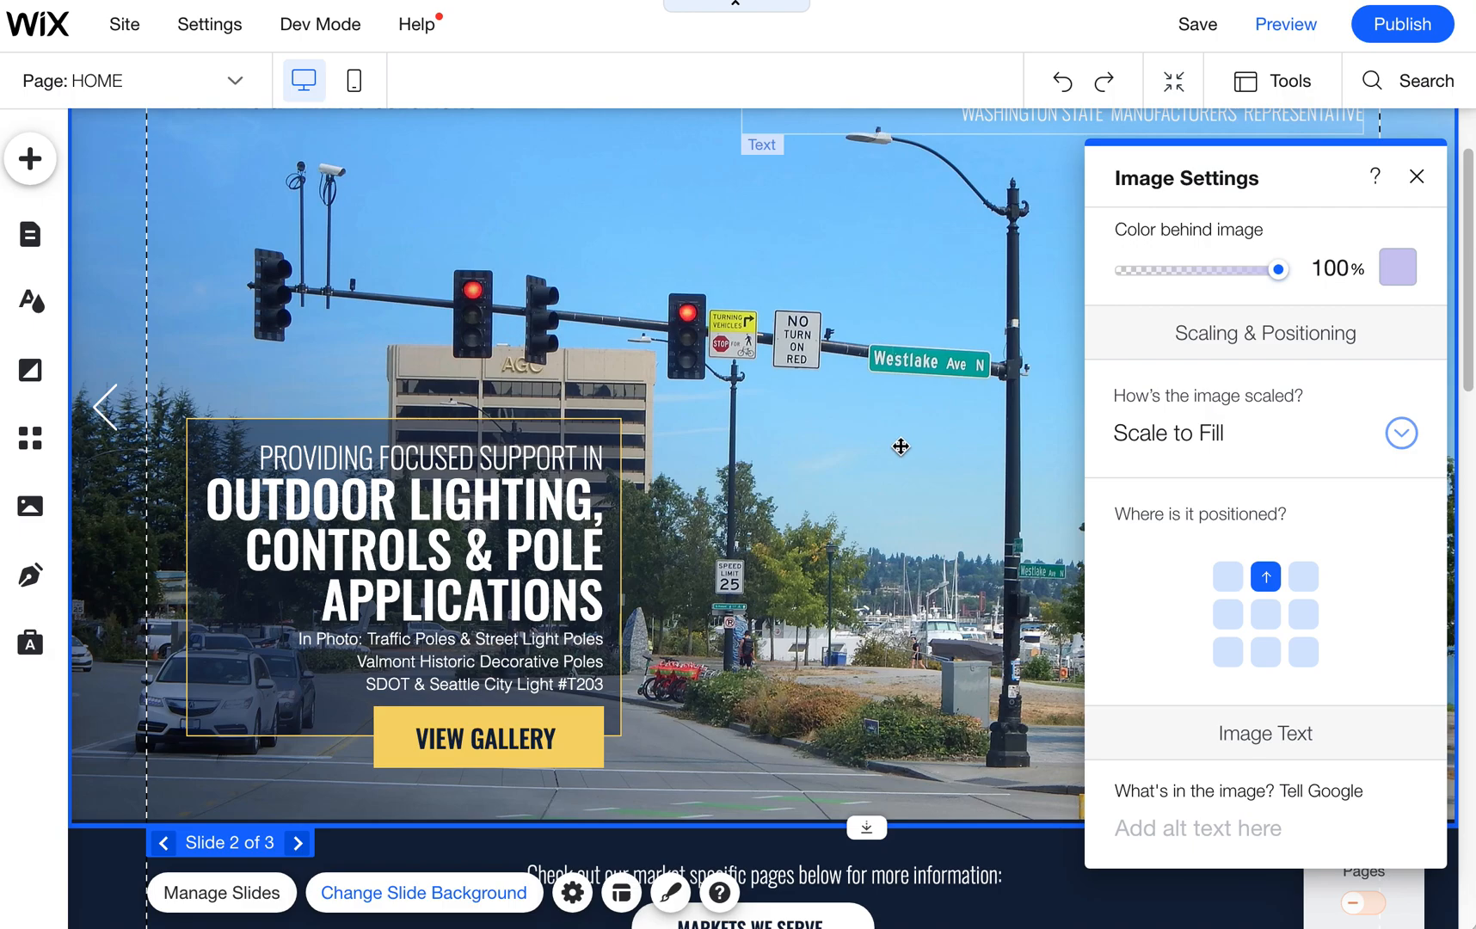
# Select the Decorative Lighting column in the markets strip and open its column background options
pyautogui.scroll(1, 899, 445)
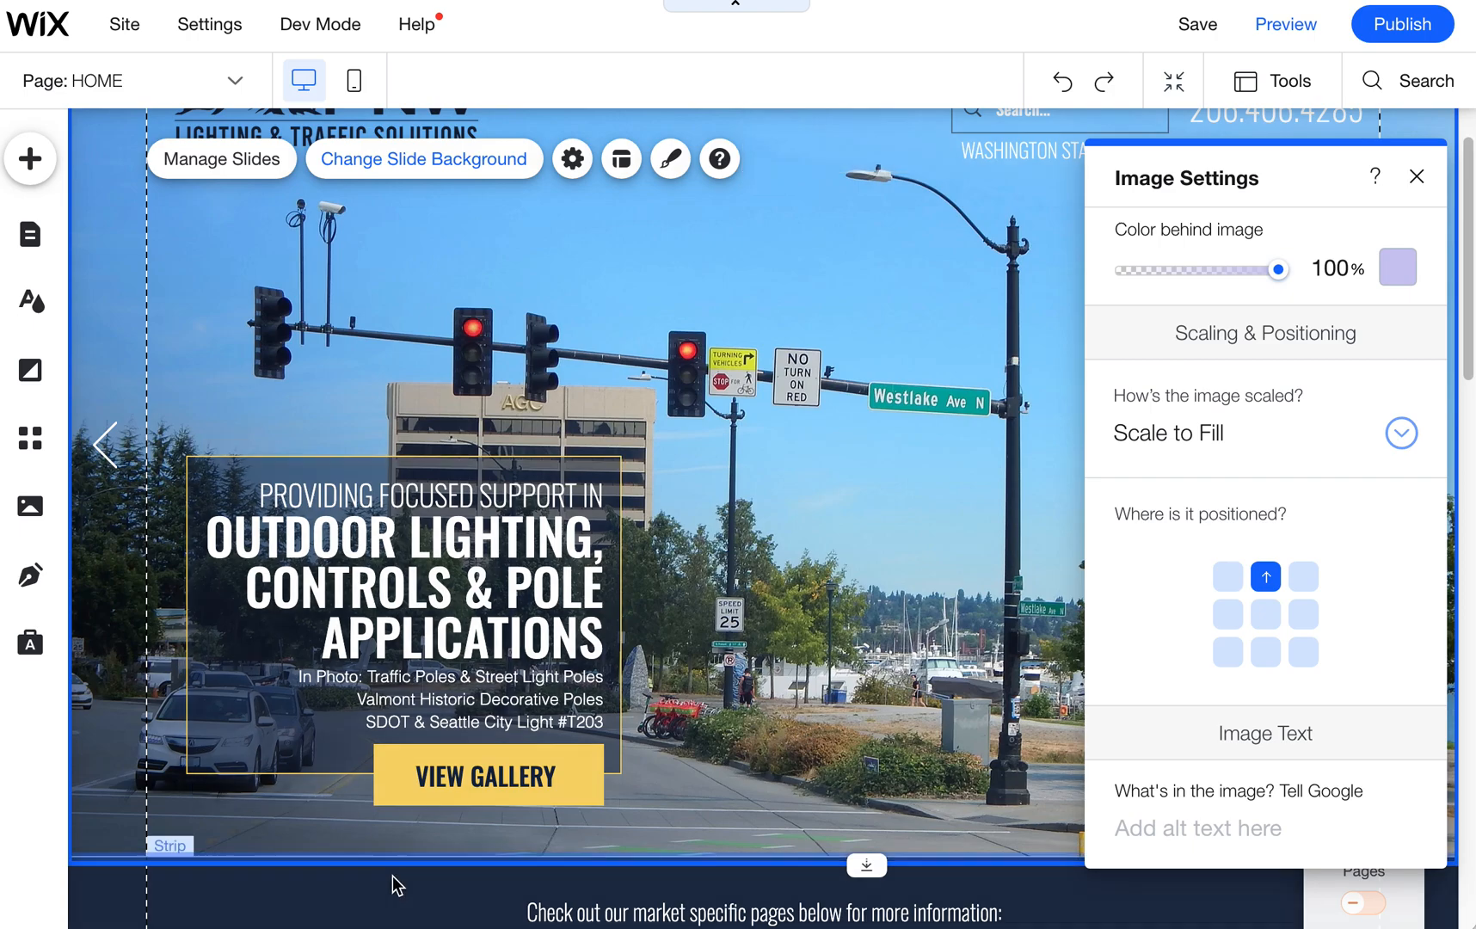
pyautogui.scroll(-8, 393, 883)
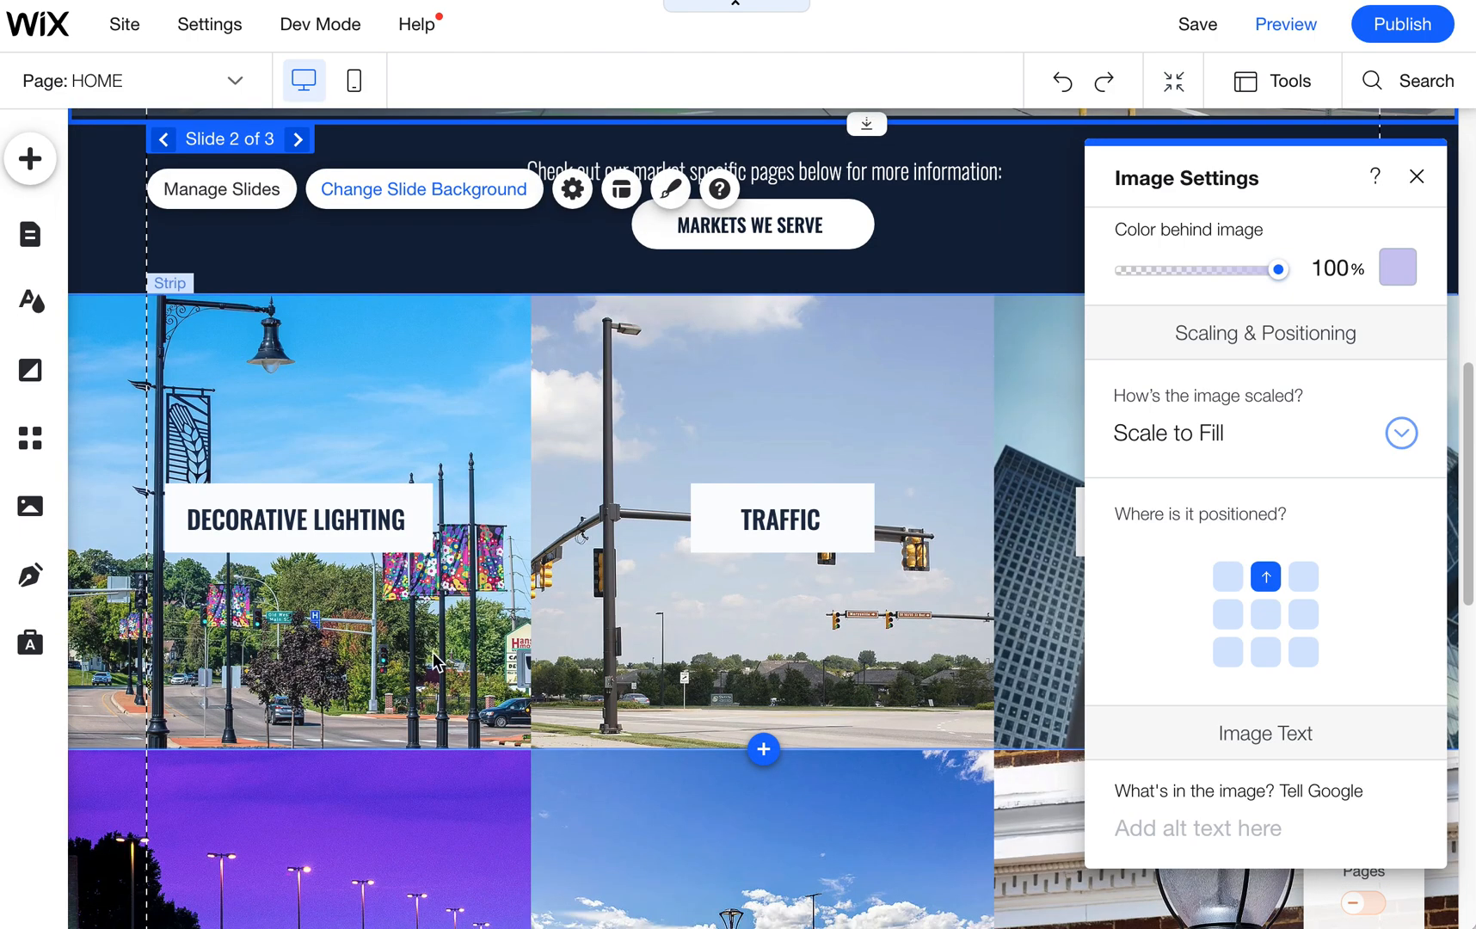
pyautogui.click(434, 655)
pyautogui.click(433, 655)
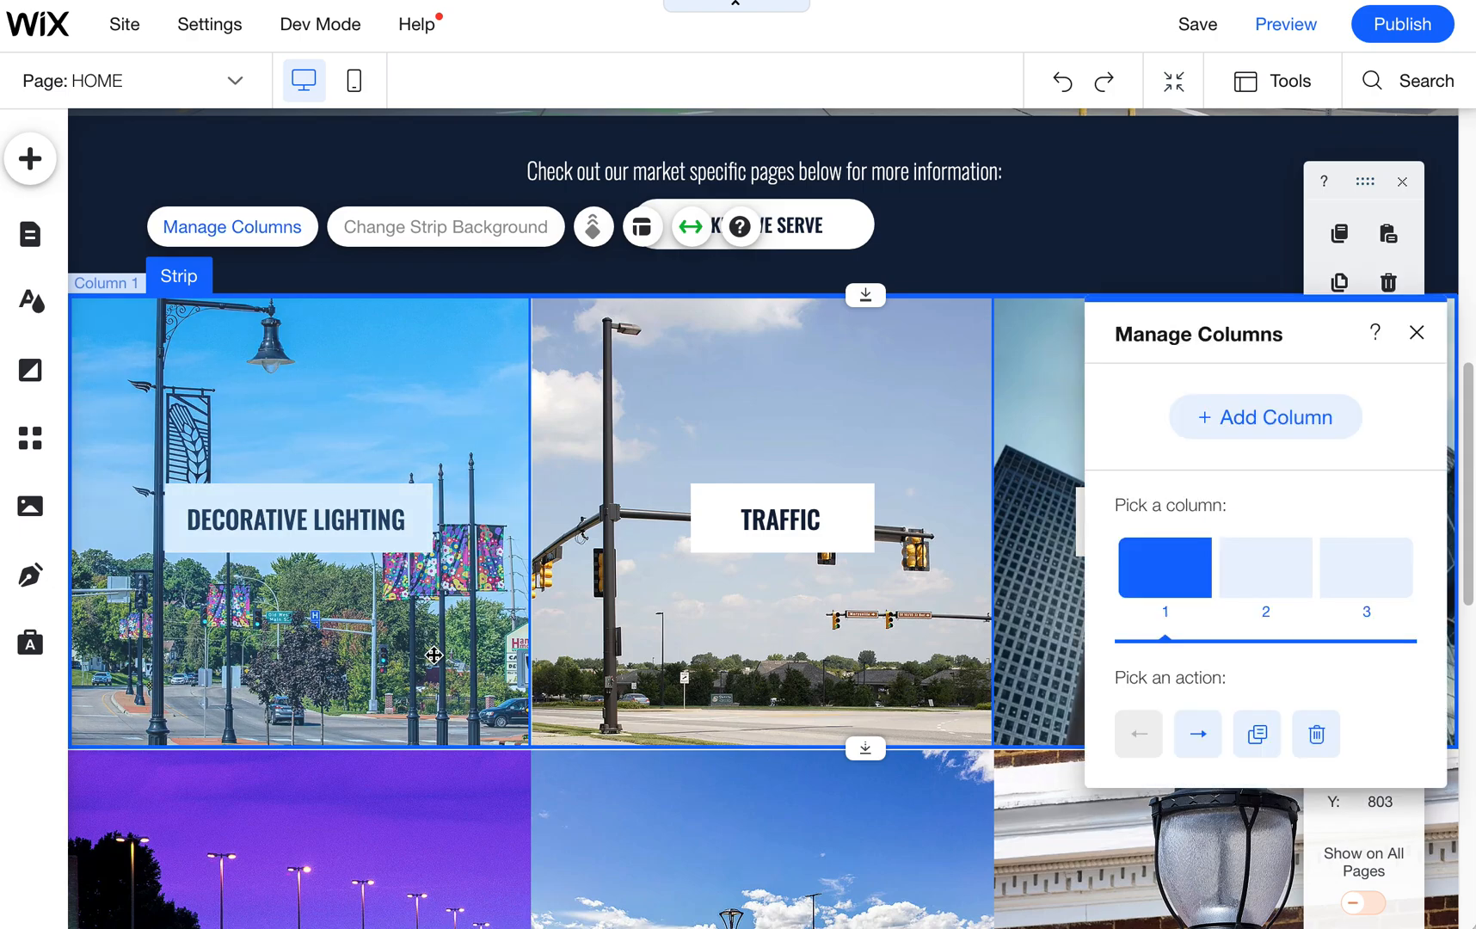
pyautogui.click(375, 633)
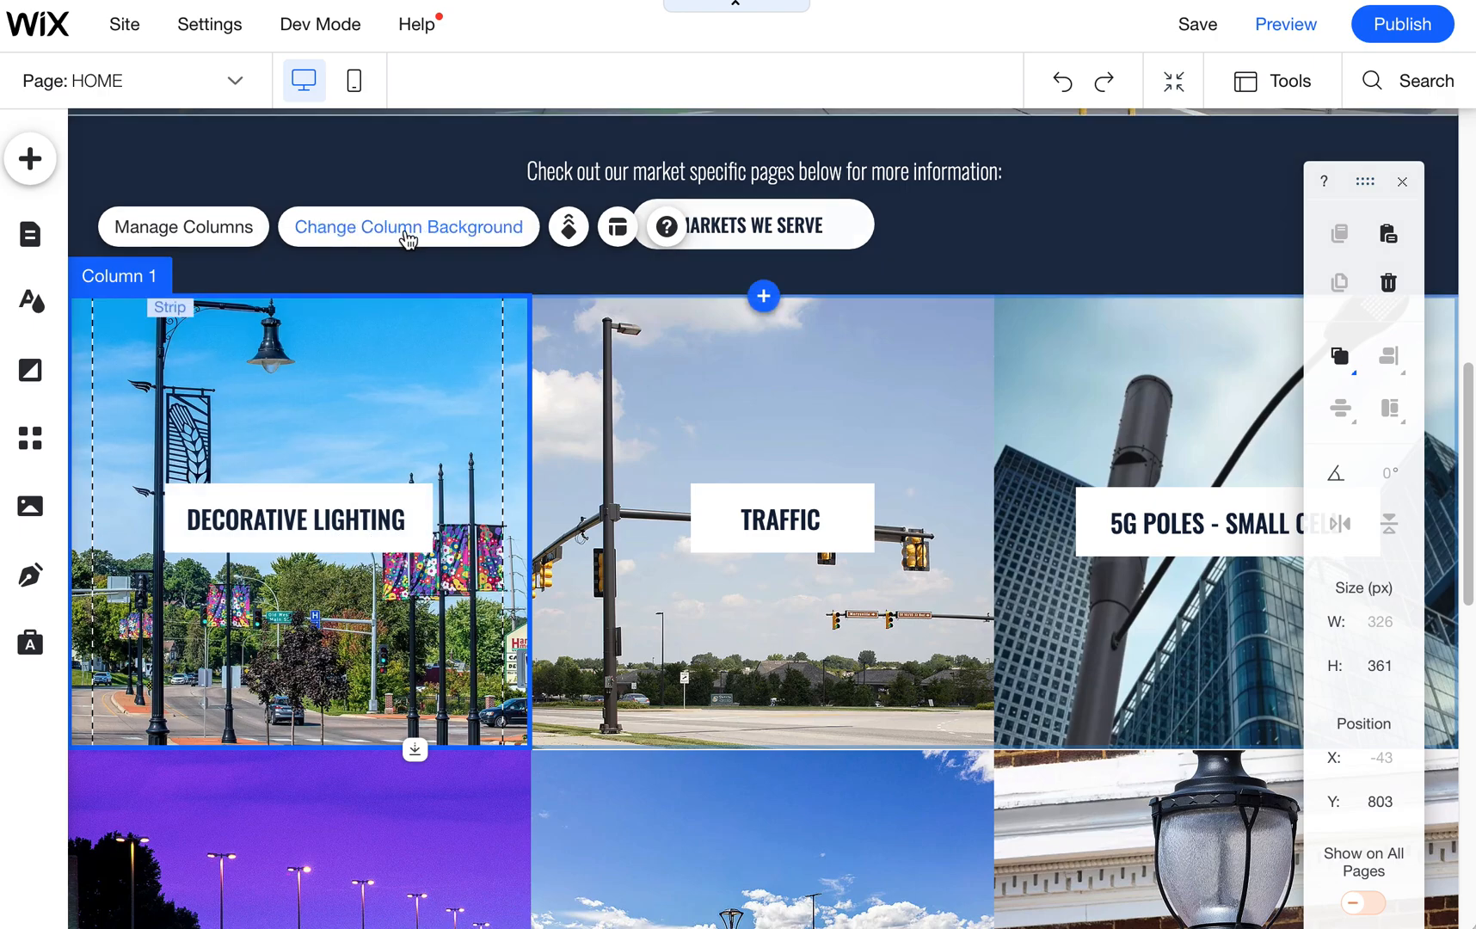
pyautogui.click(431, 243)
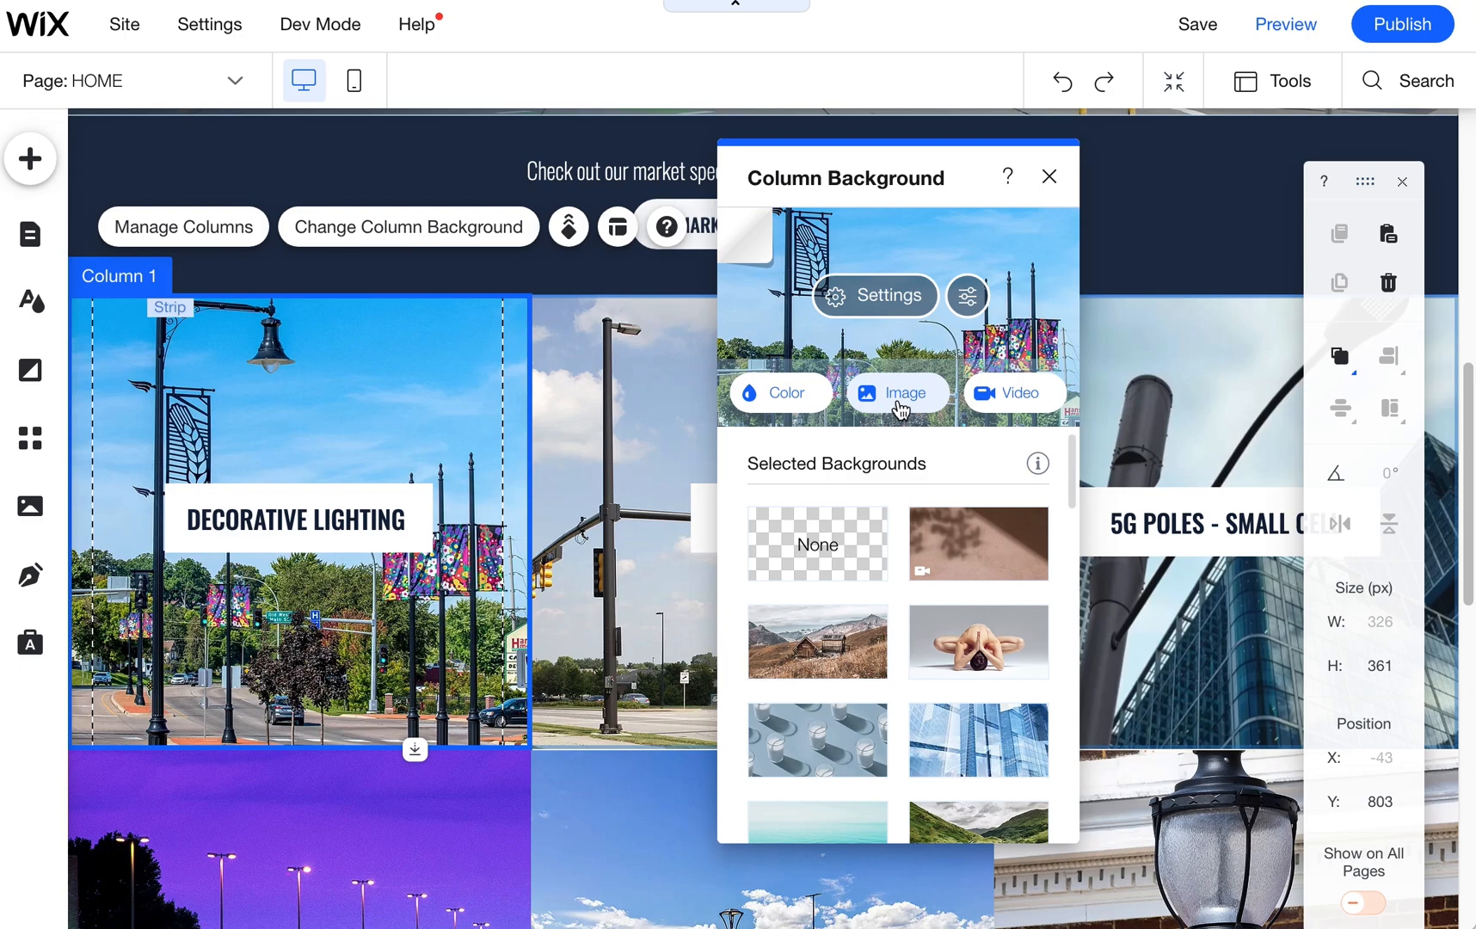
pyautogui.click(899, 404)
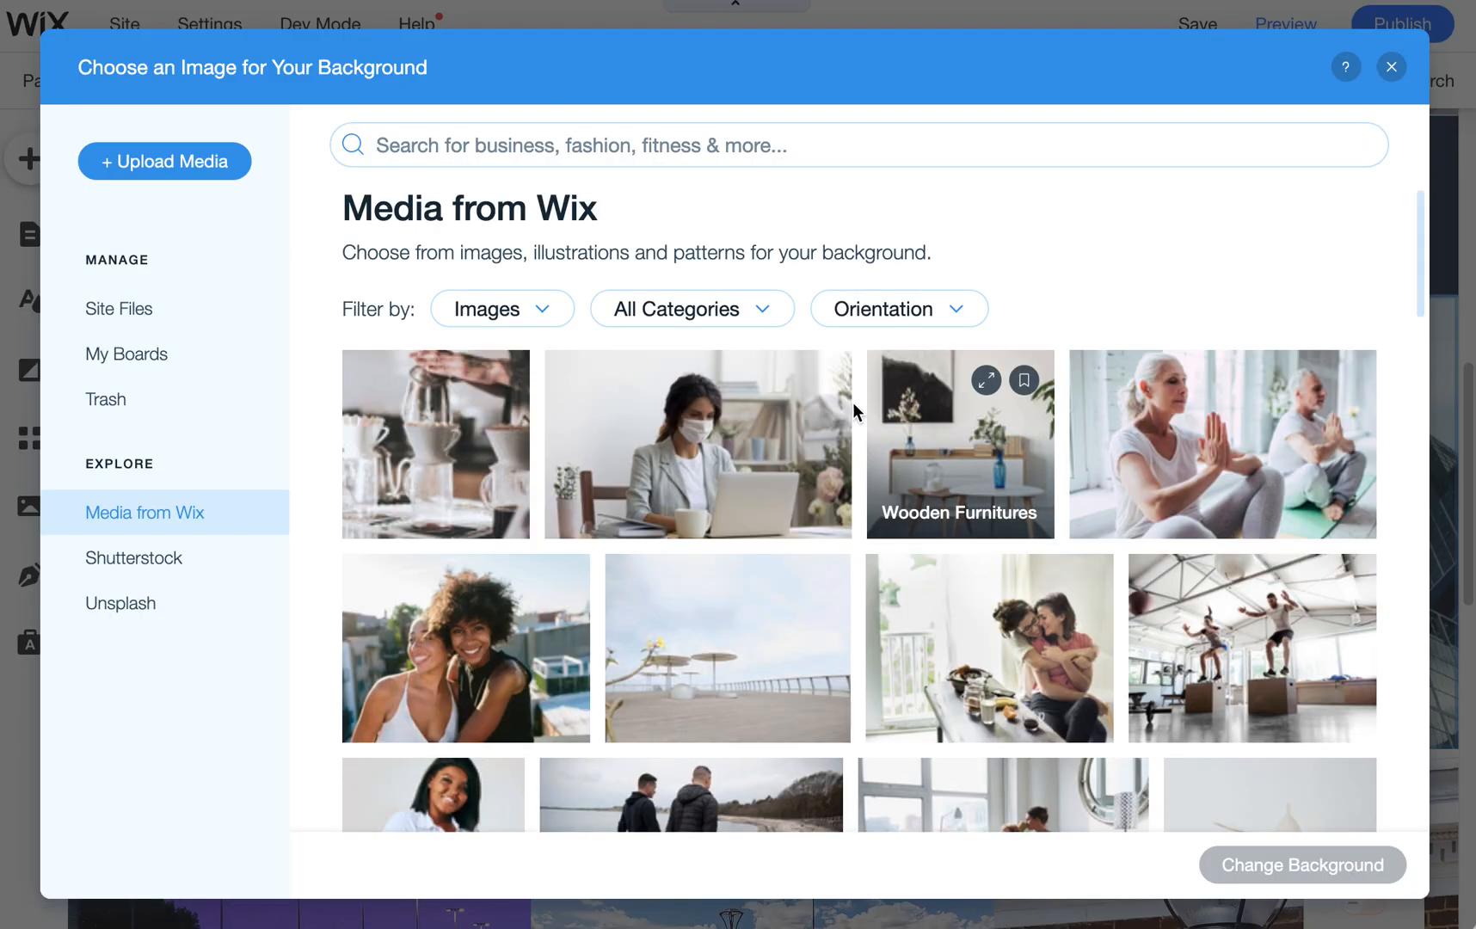
pyautogui.click(207, 321)
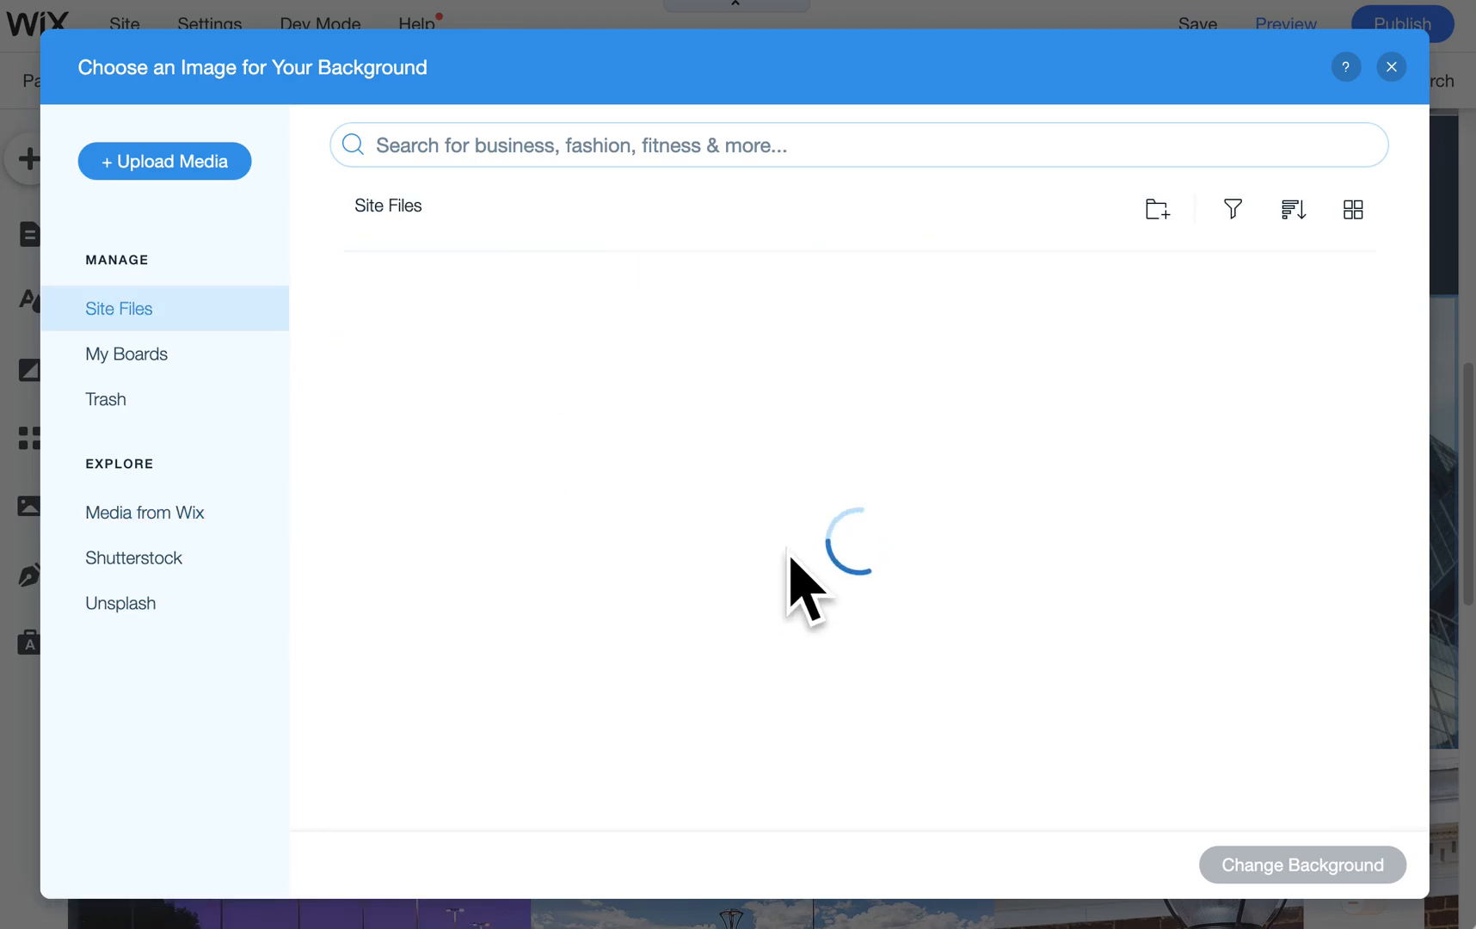
pyautogui.click(1390, 68)
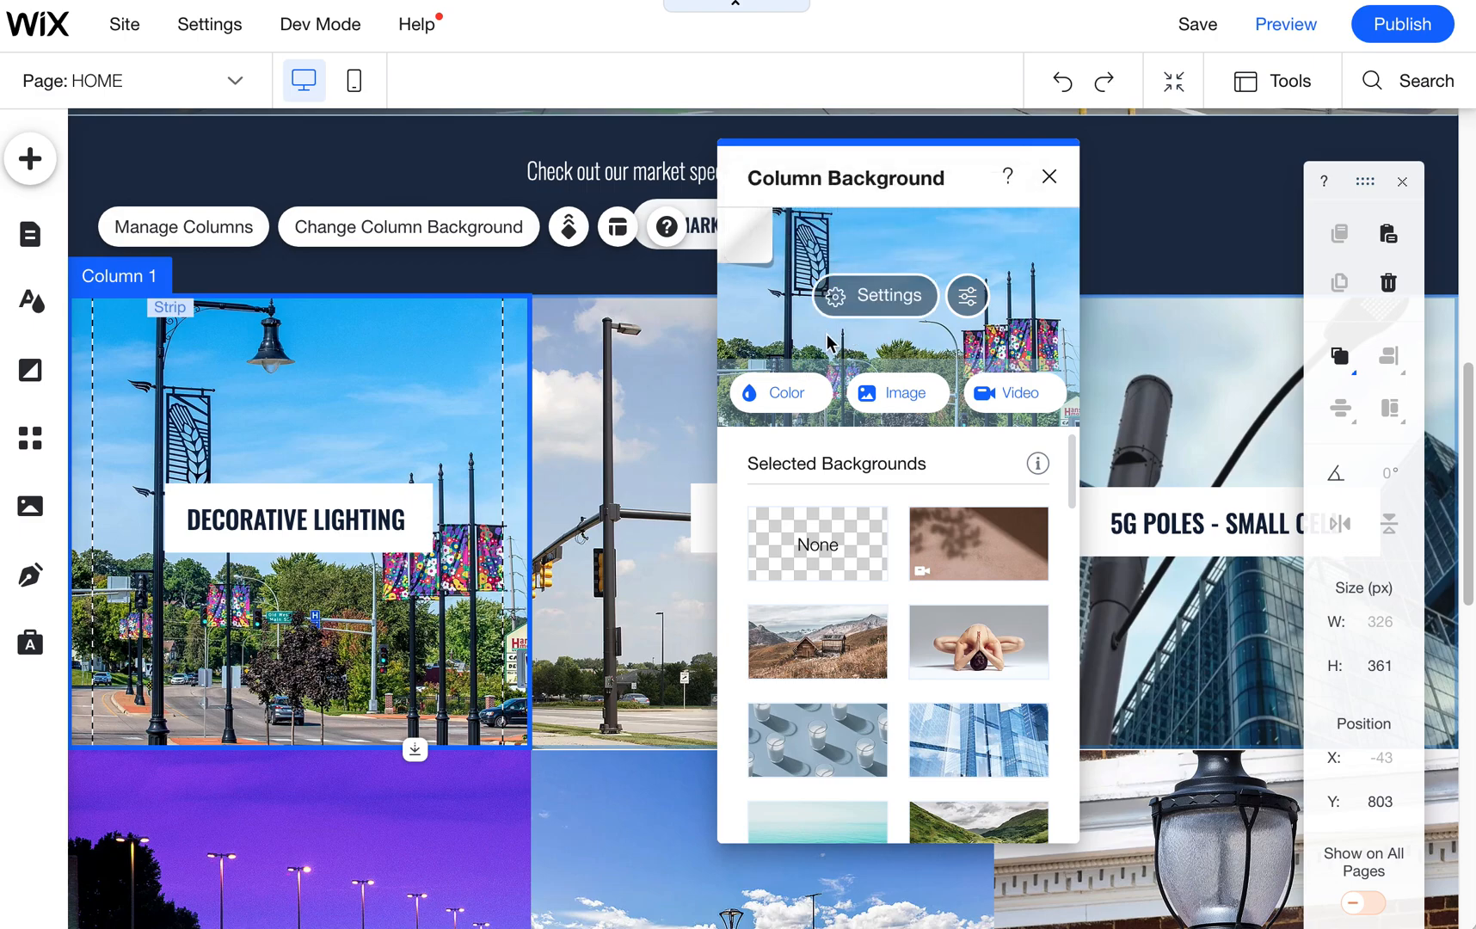
# Set the Decorative Lighting column's background image to top-centre positioning after comparing the centre, bottom and right positions
pyautogui.click(847, 297)
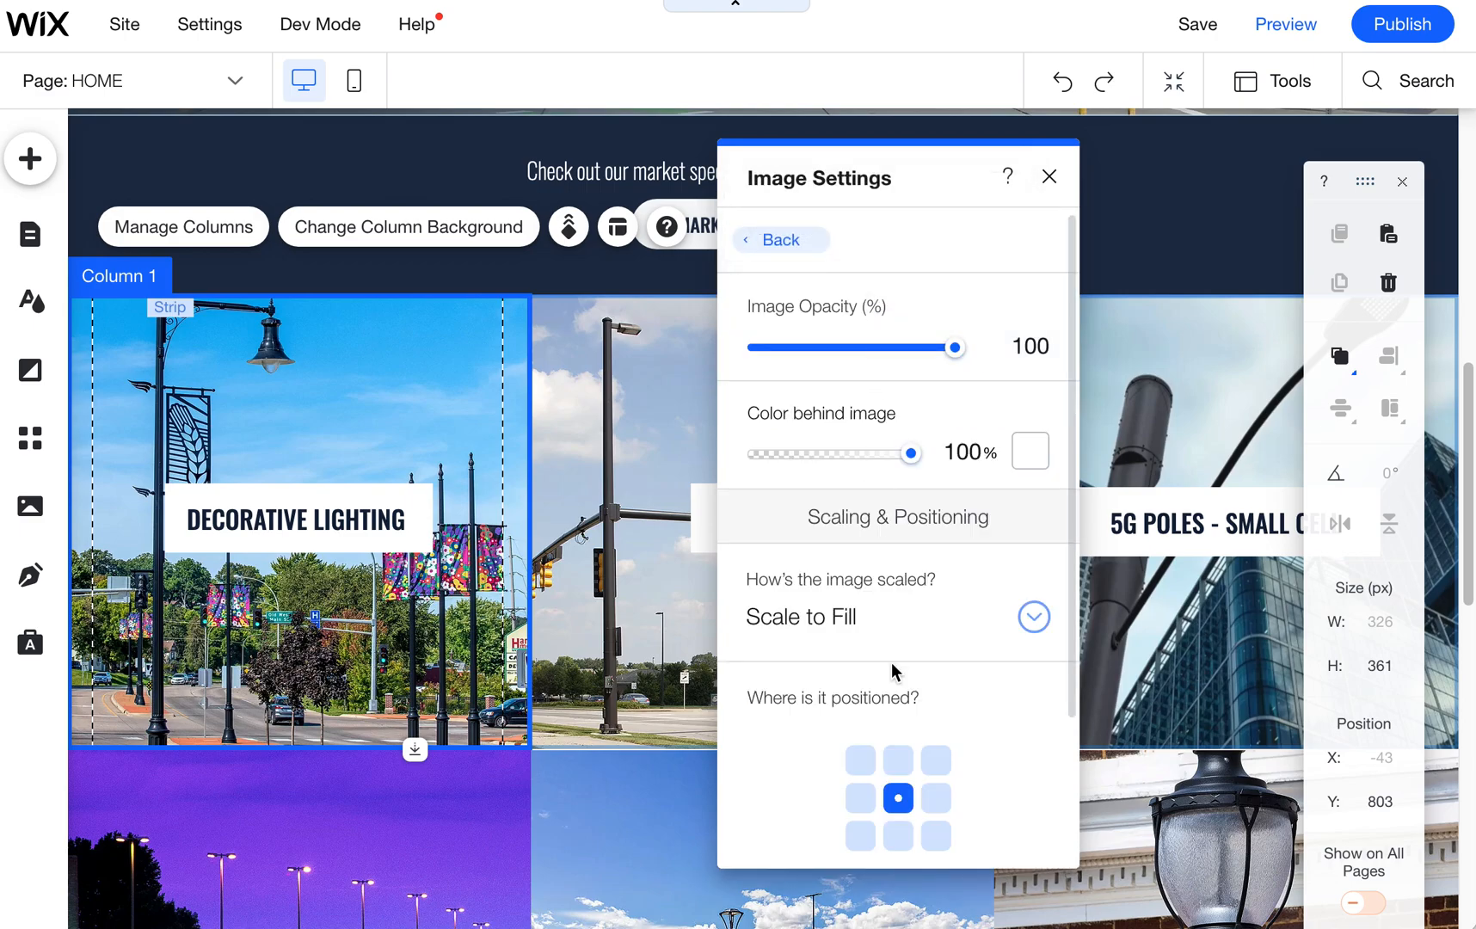
pyautogui.click(899, 764)
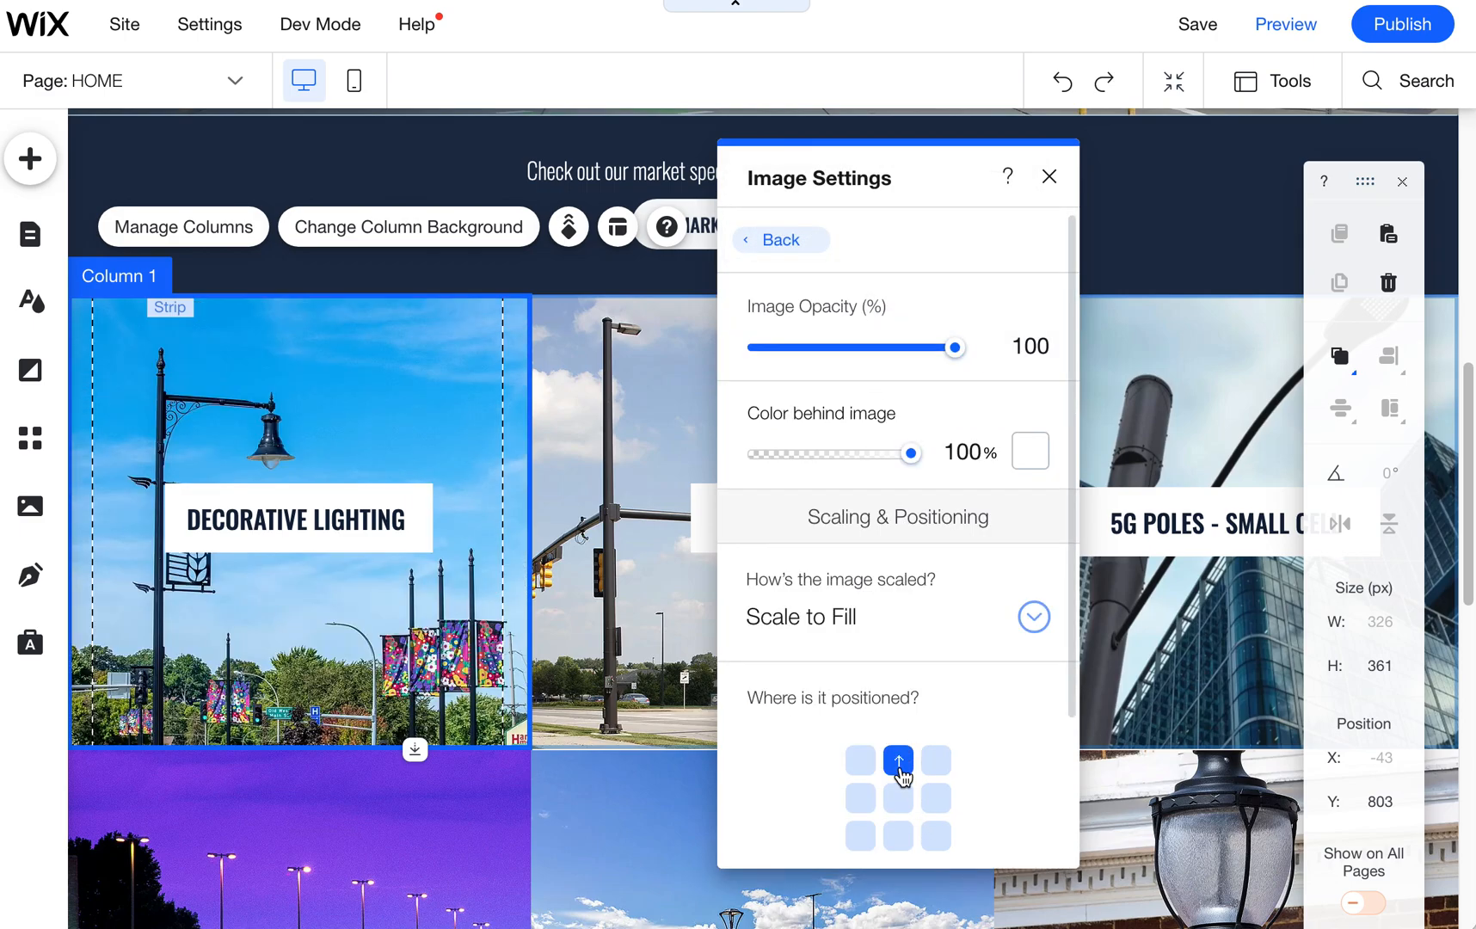
pyautogui.click(899, 800)
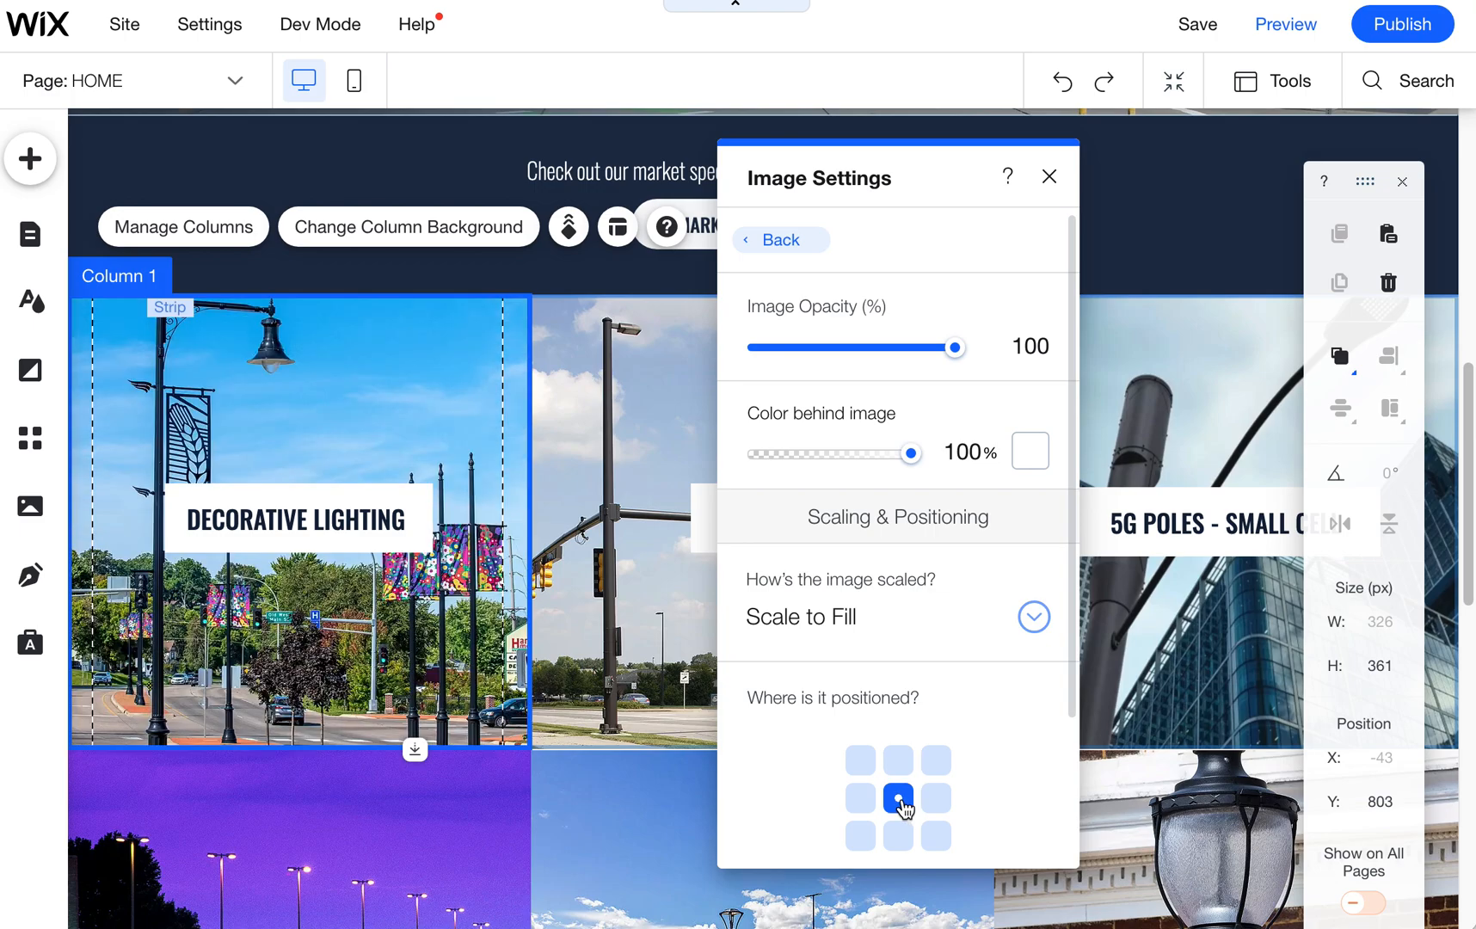
pyautogui.click(898, 835)
pyautogui.click(935, 799)
pyautogui.click(898, 761)
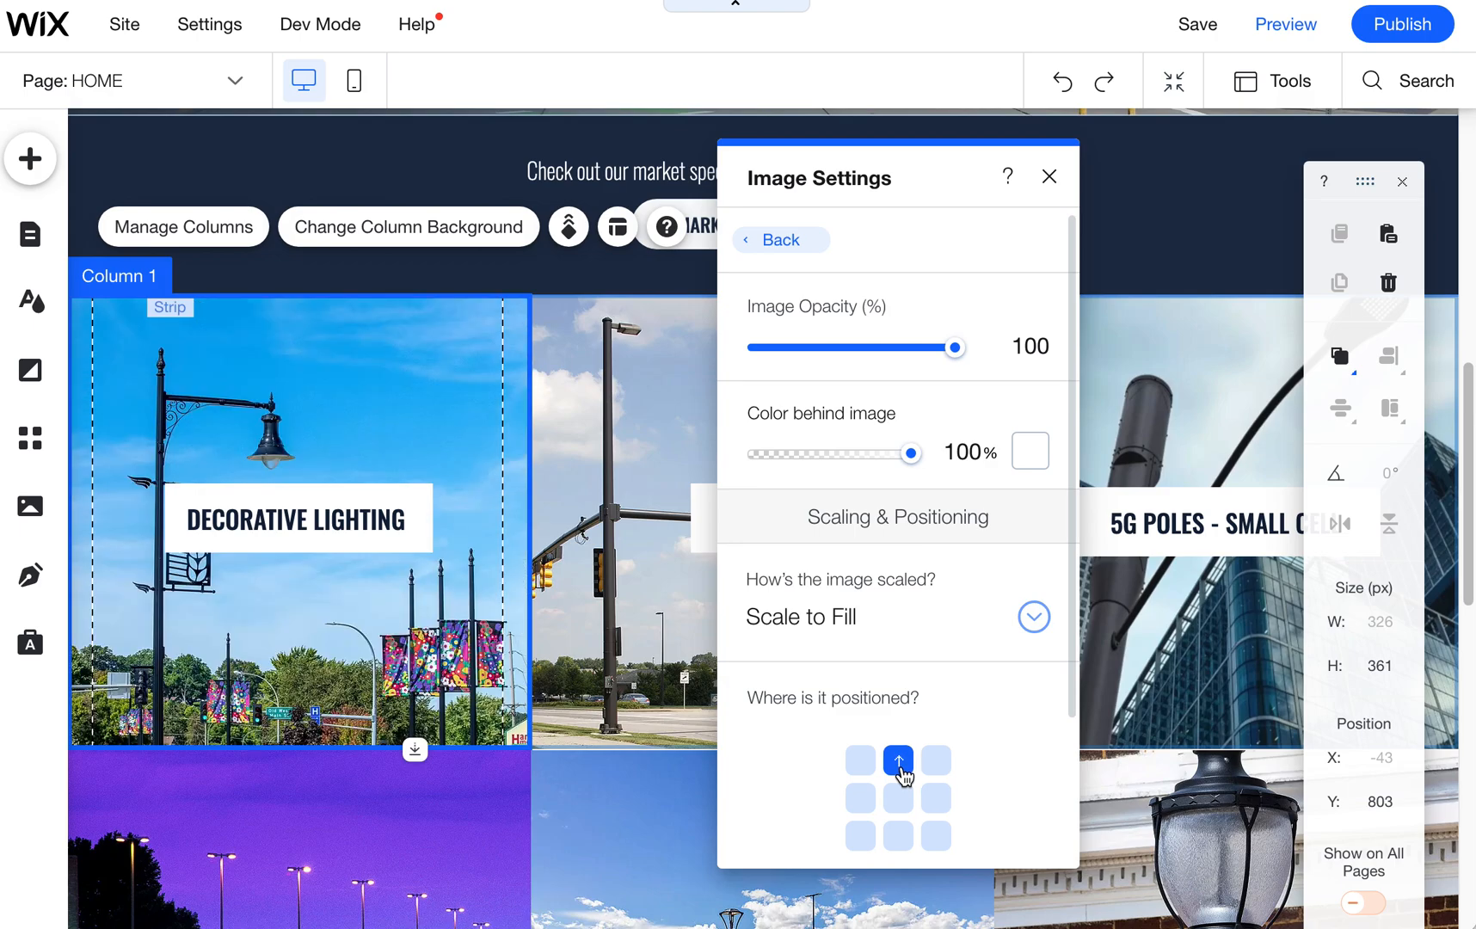
pyautogui.click(899, 798)
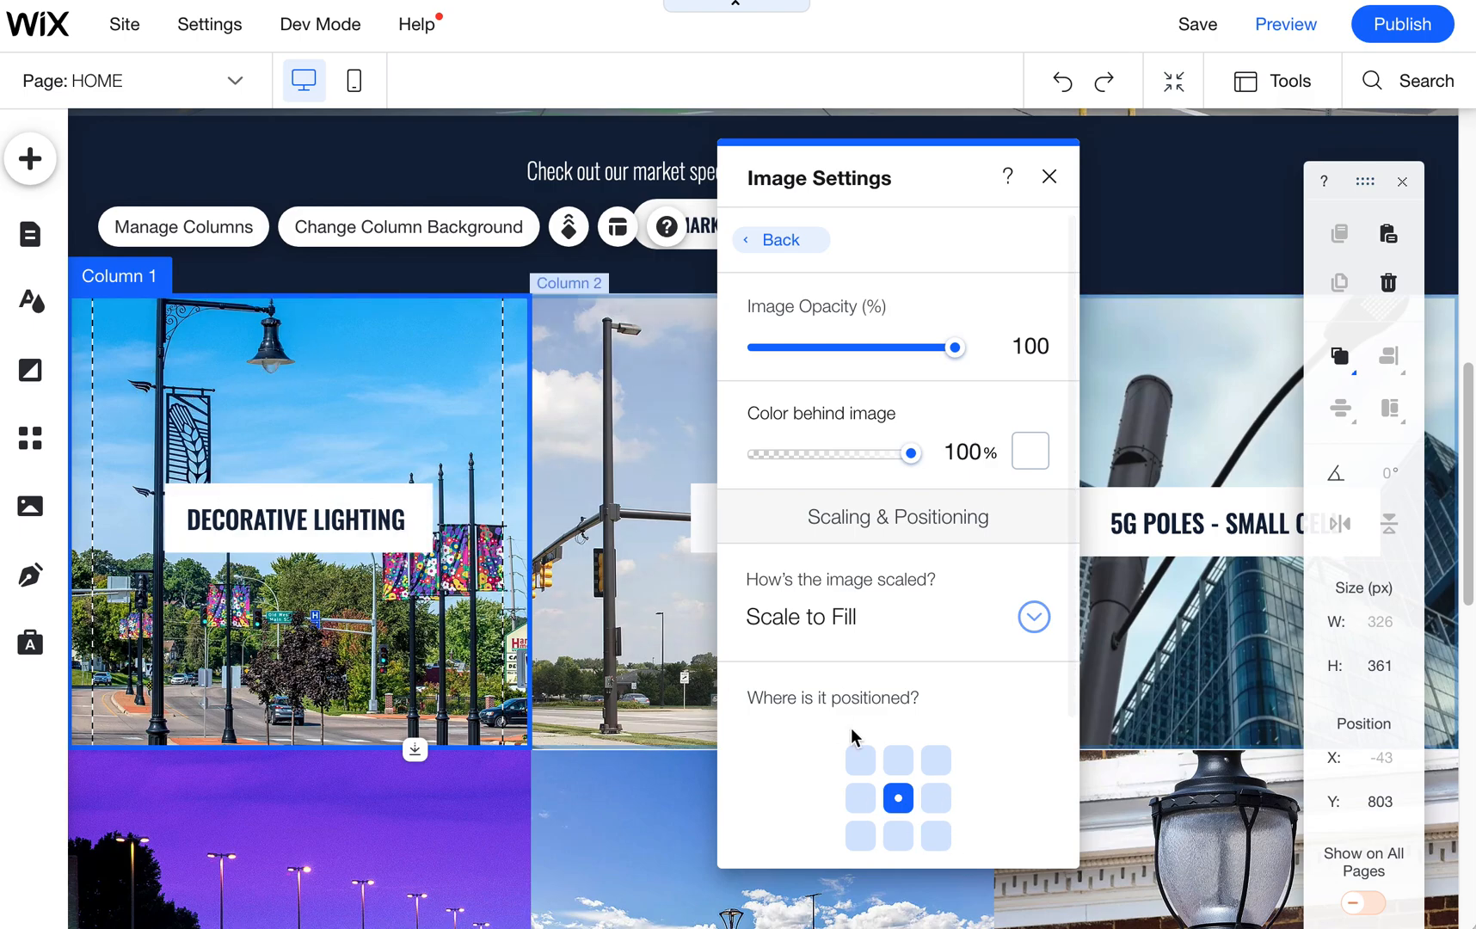
pyautogui.click(900, 762)
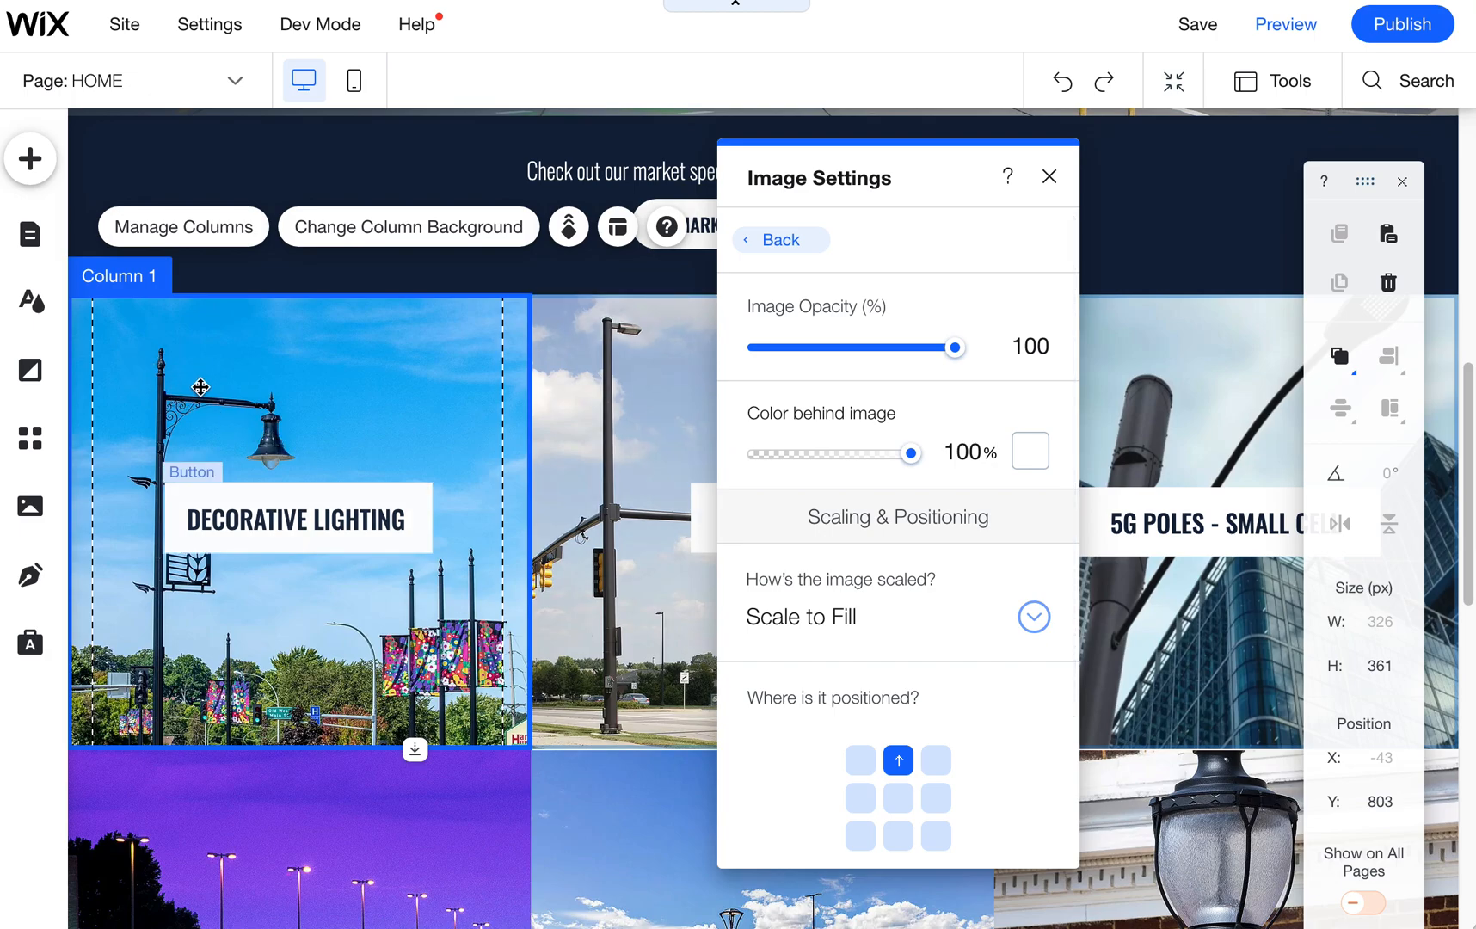
# Crop the Decorative Lighting column's background image from the top to 1266 × 1653 px in Photo Studio and save it
pyautogui.click(768, 245)
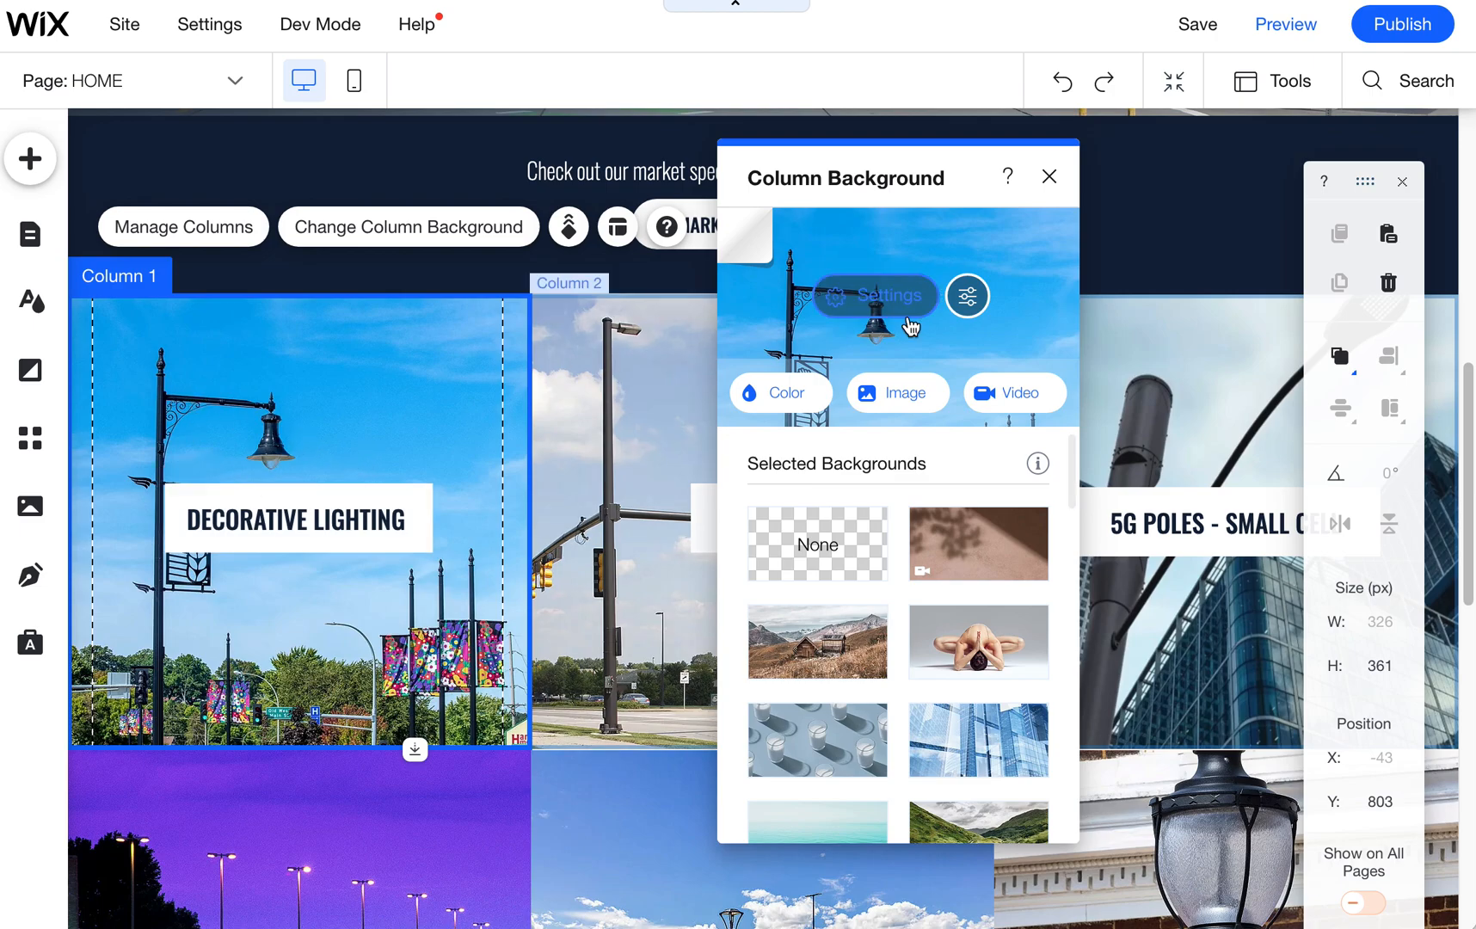
pyautogui.click(975, 297)
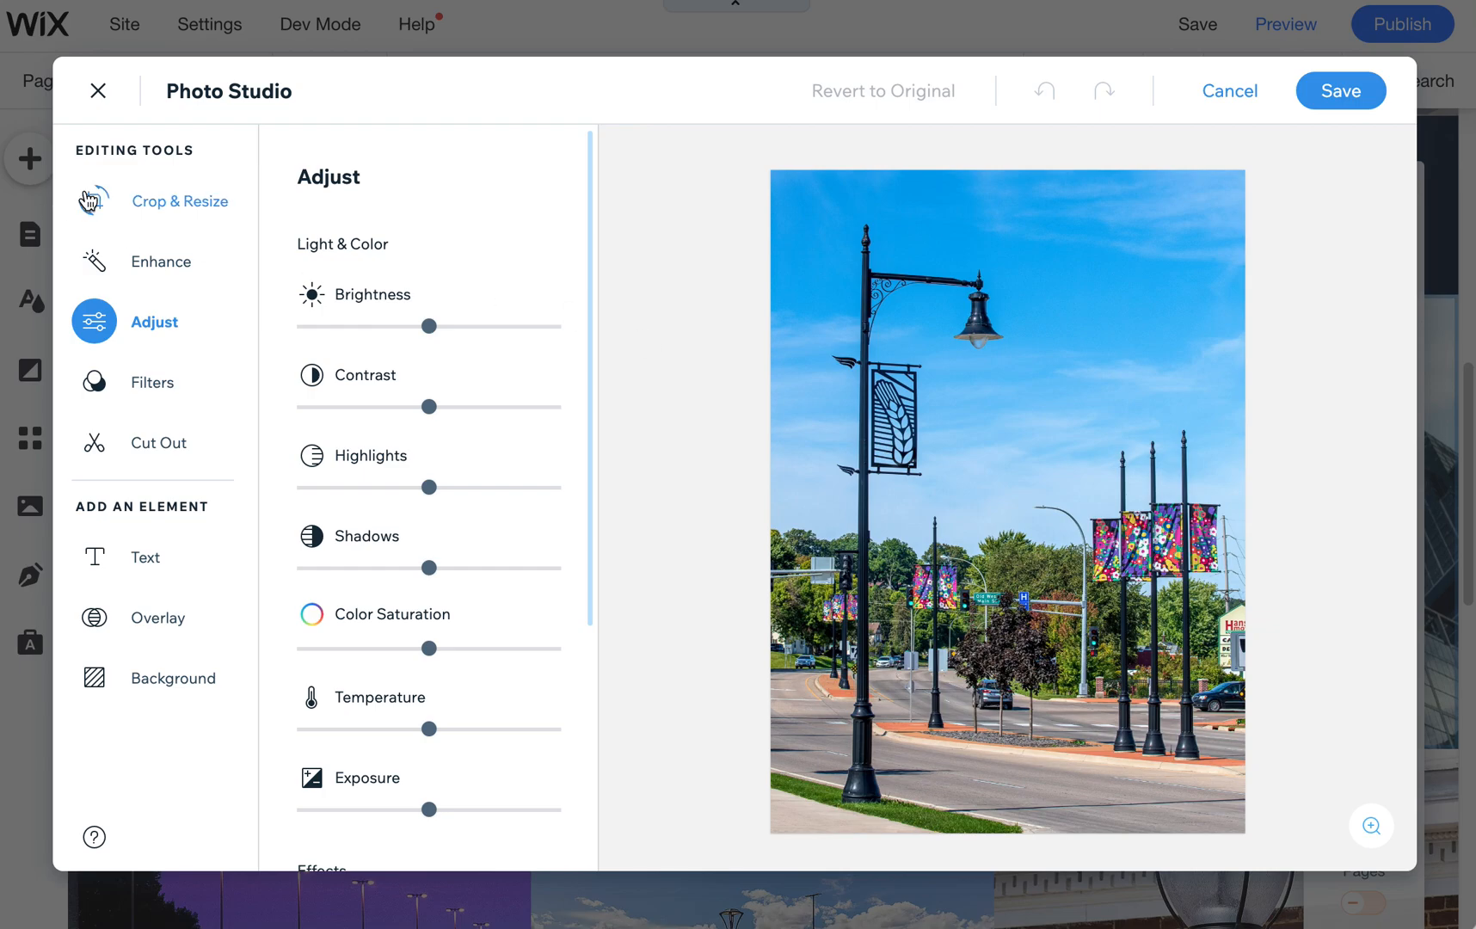
pyautogui.click(94, 203)
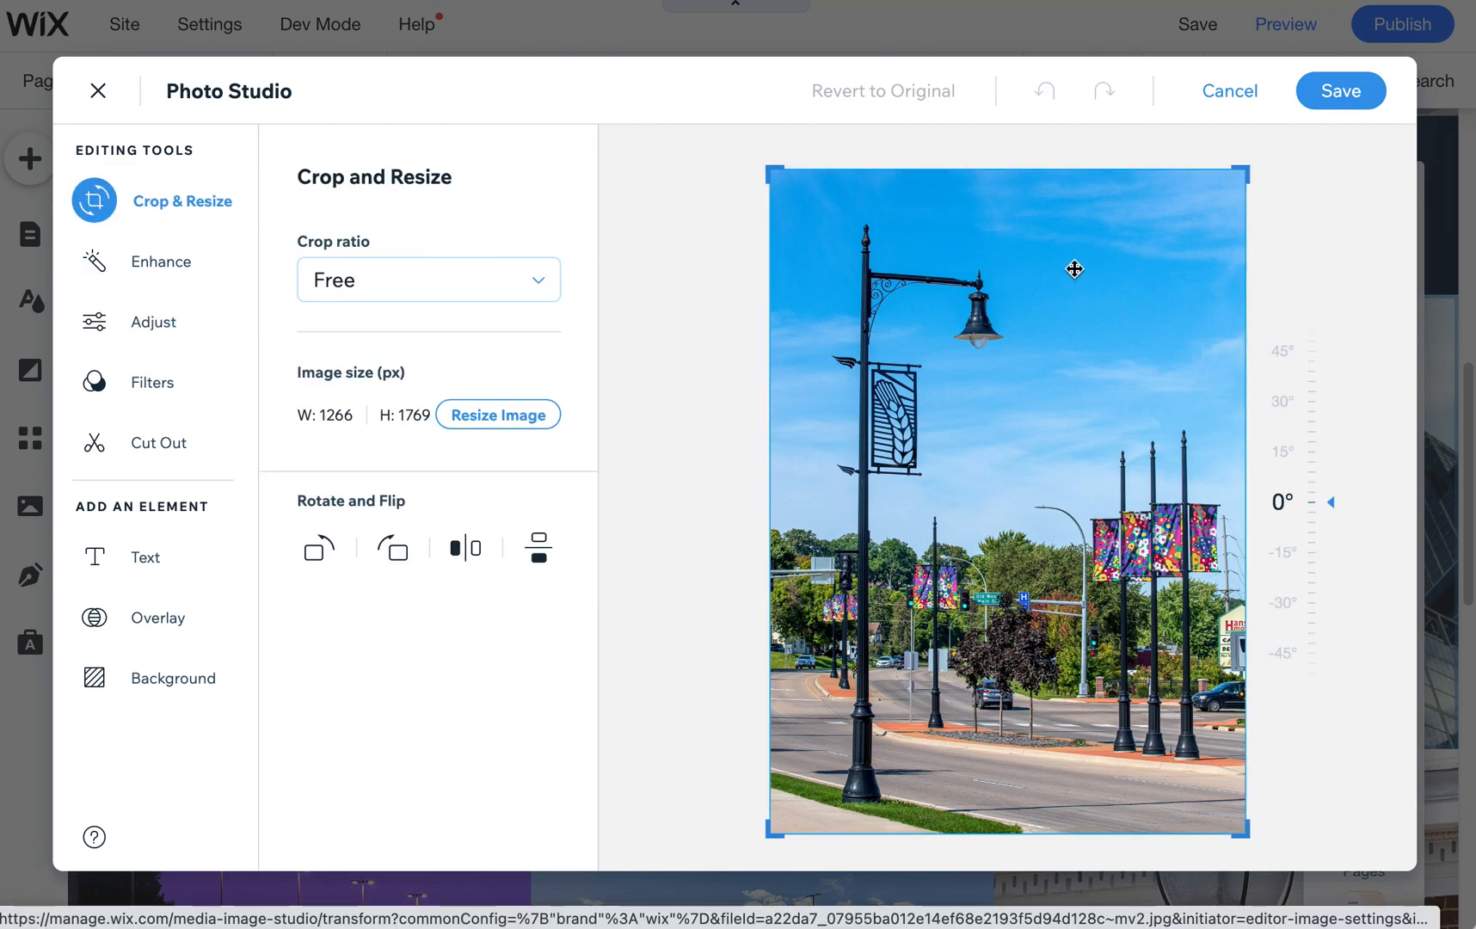
pyautogui.moveTo(1247, 831); pyautogui.dragTo(1261, 660)
pyautogui.moveTo(1316, 188); pyautogui.dragTo(1319, 240)
pyautogui.moveTo(1318, 795); pyautogui.dragTo(1350, 889)
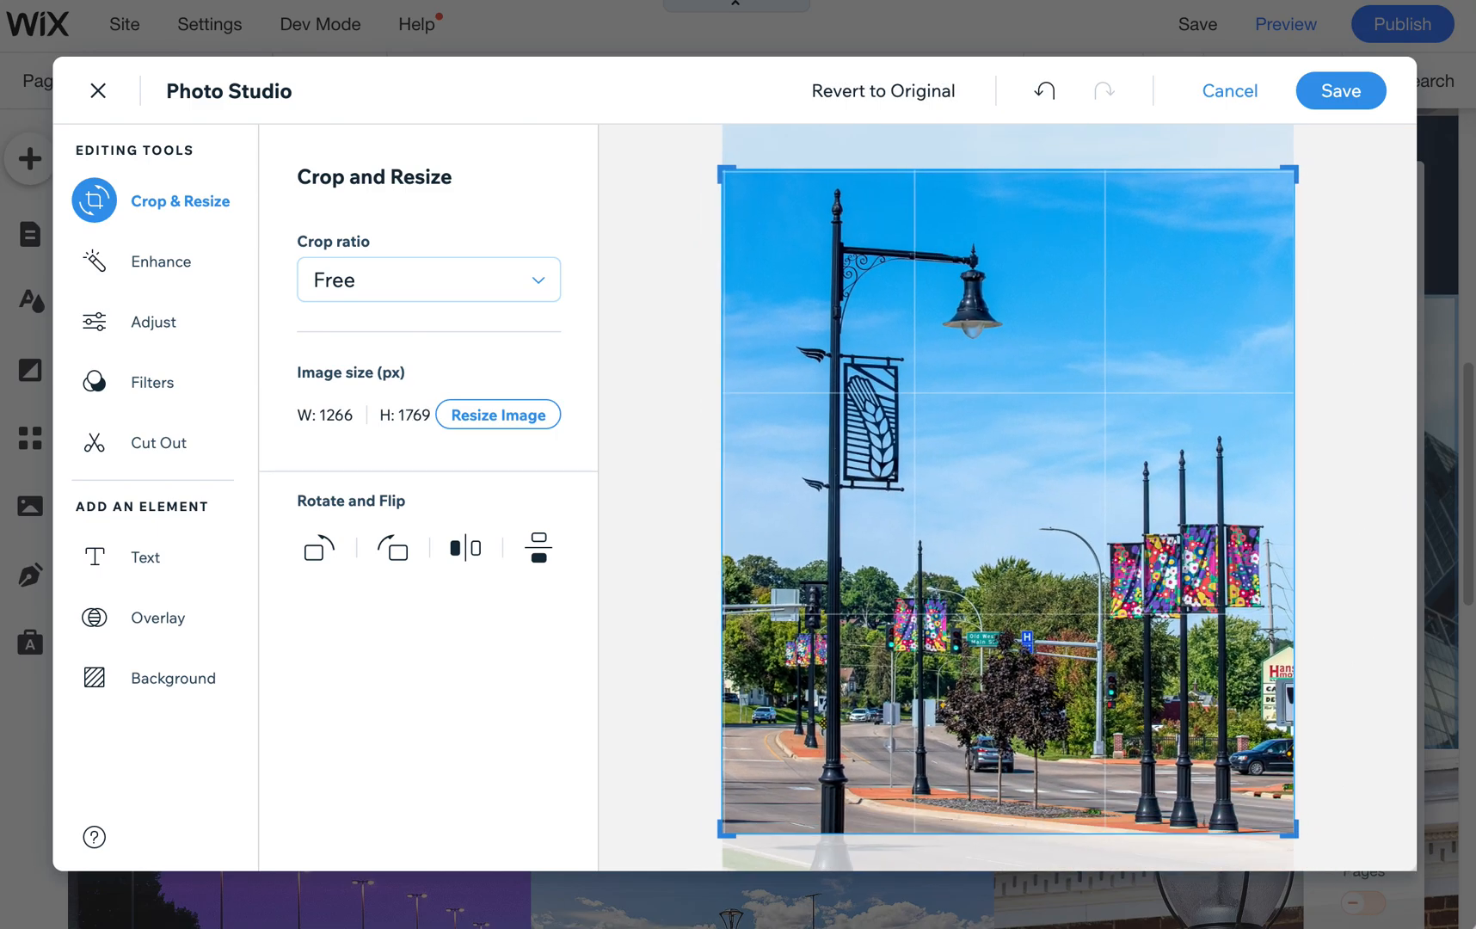
pyautogui.moveTo(1256, 182); pyautogui.dragTo(1271, 184)
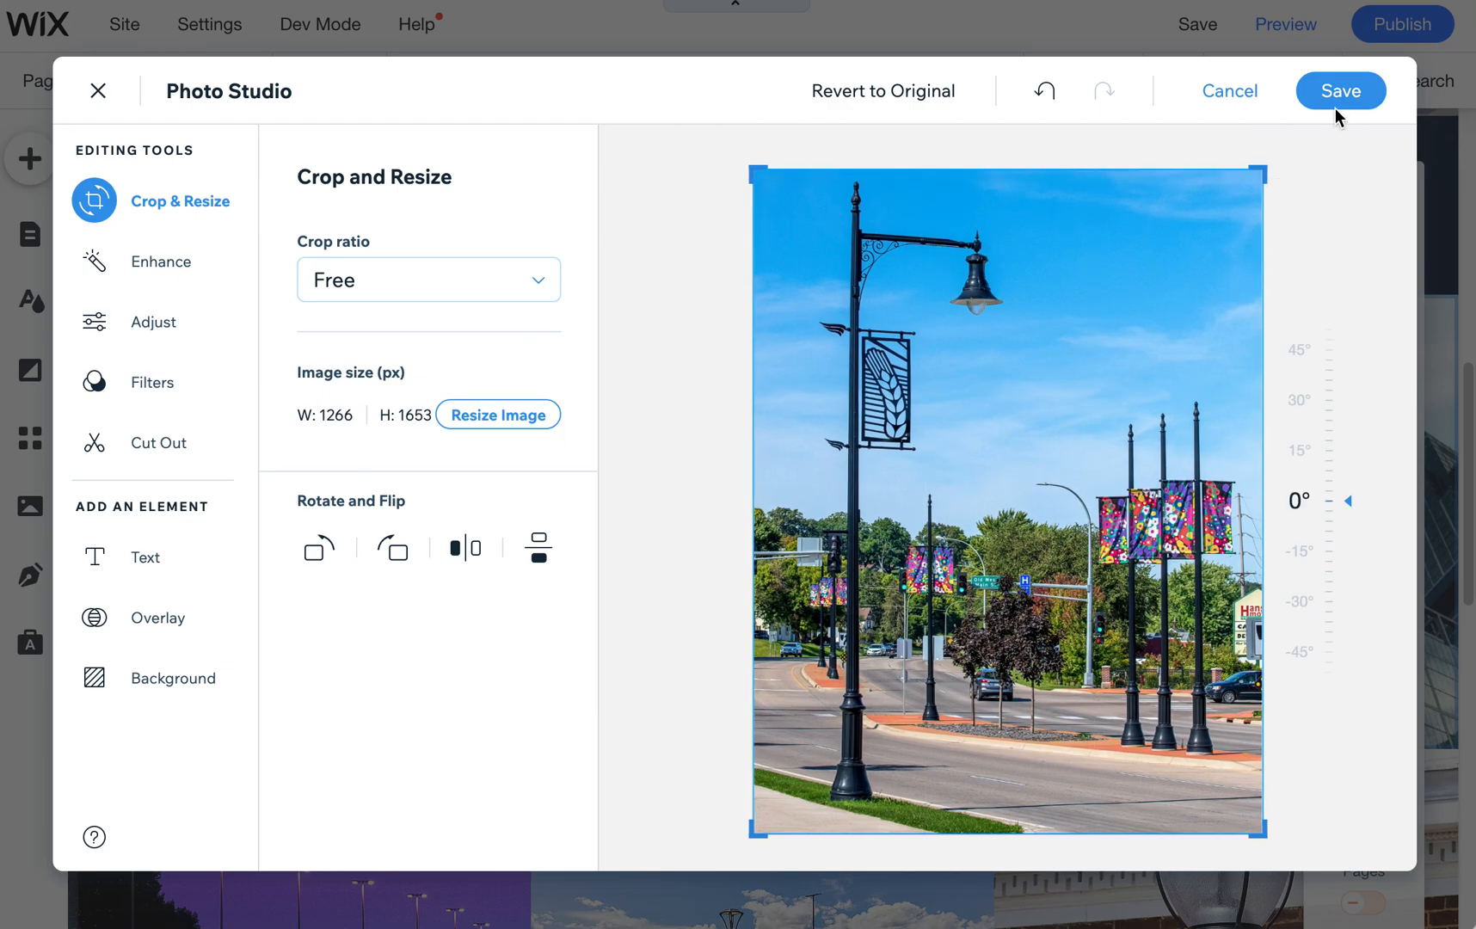
pyautogui.click(1366, 101)
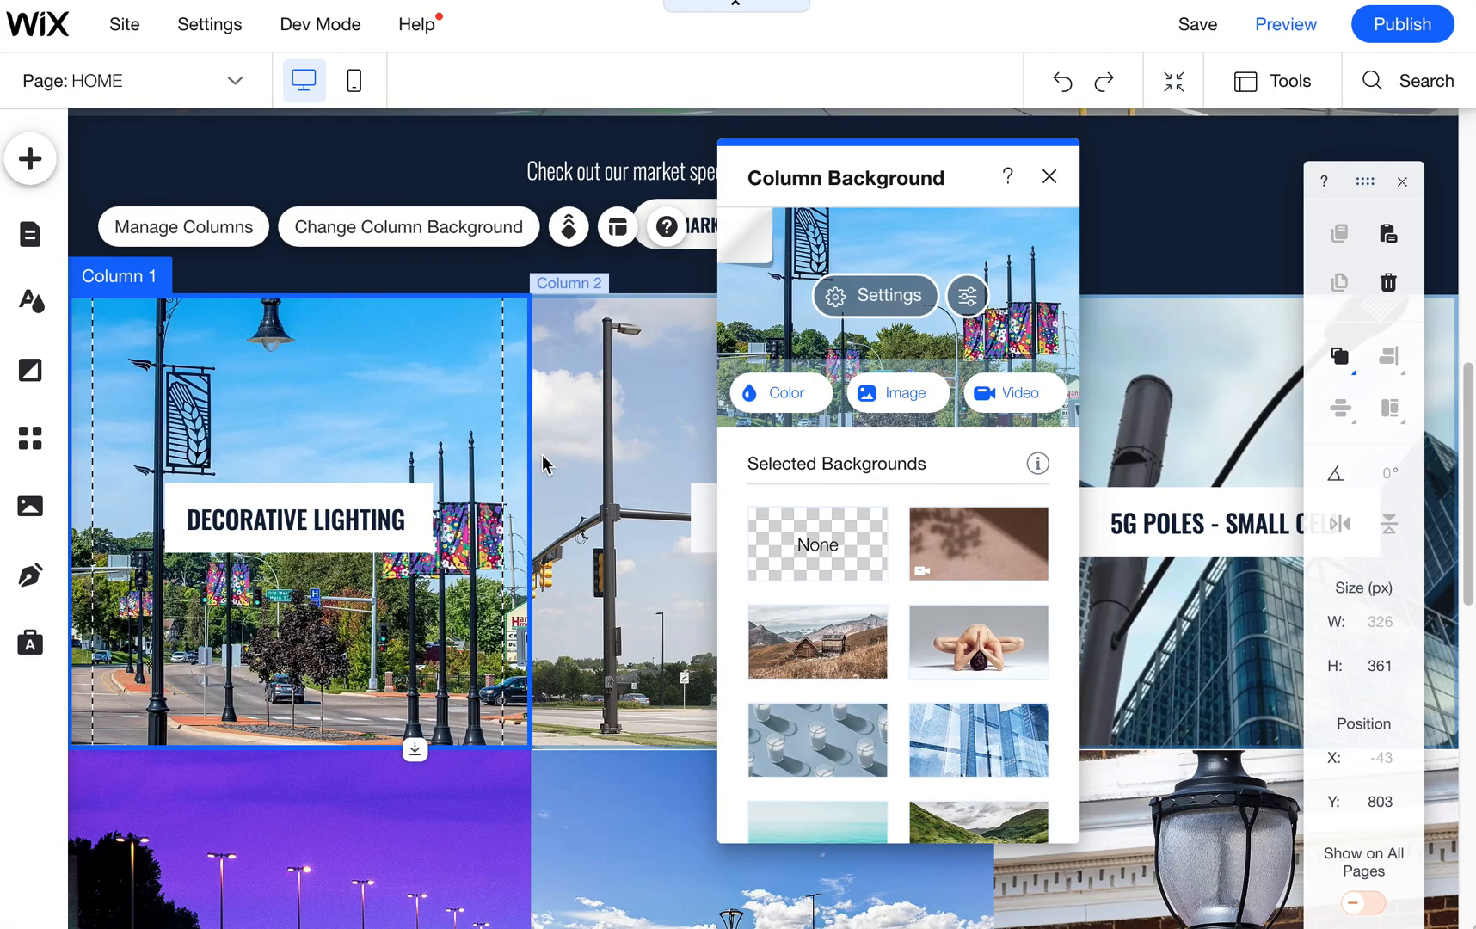
# Replace the column's background with the cropped SL2001A Street Lighting image from the site files
pyautogui.click(894, 394)
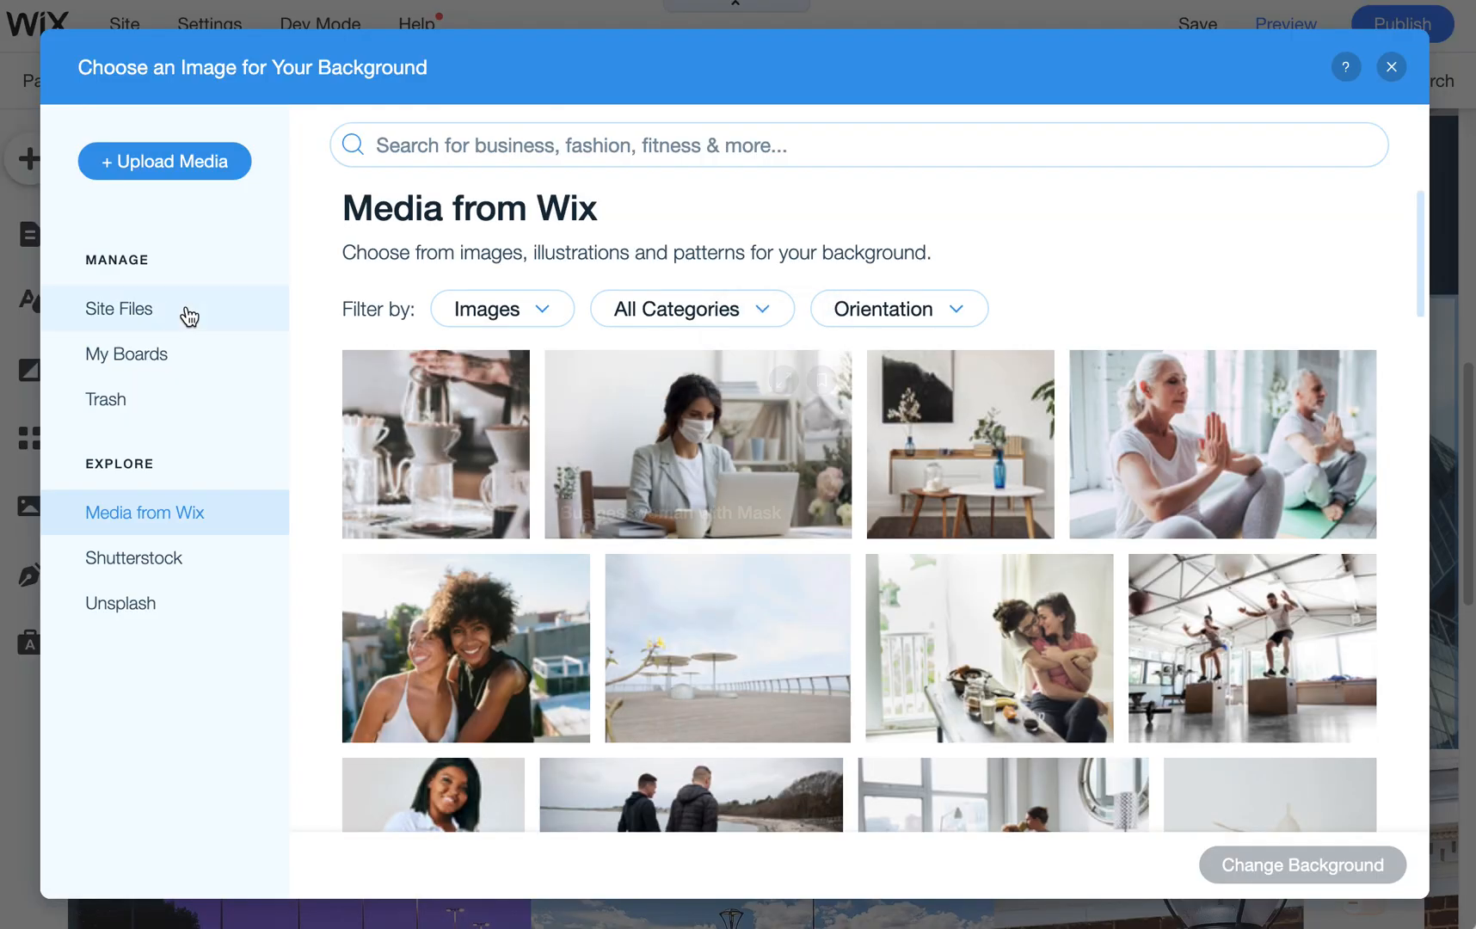
pyautogui.click(183, 309)
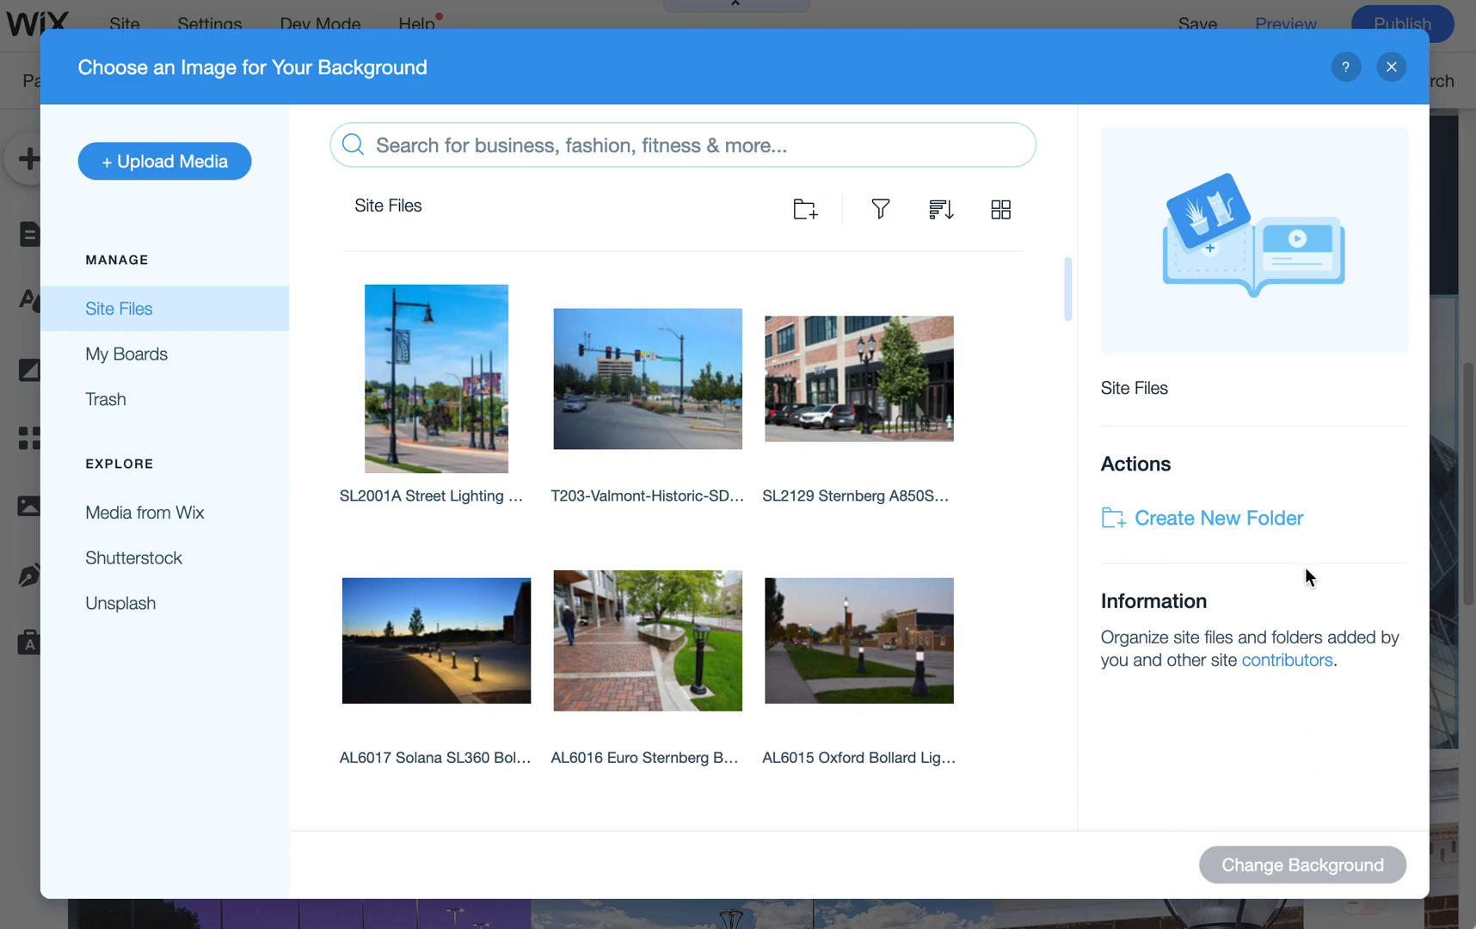
pyautogui.click(476, 408)
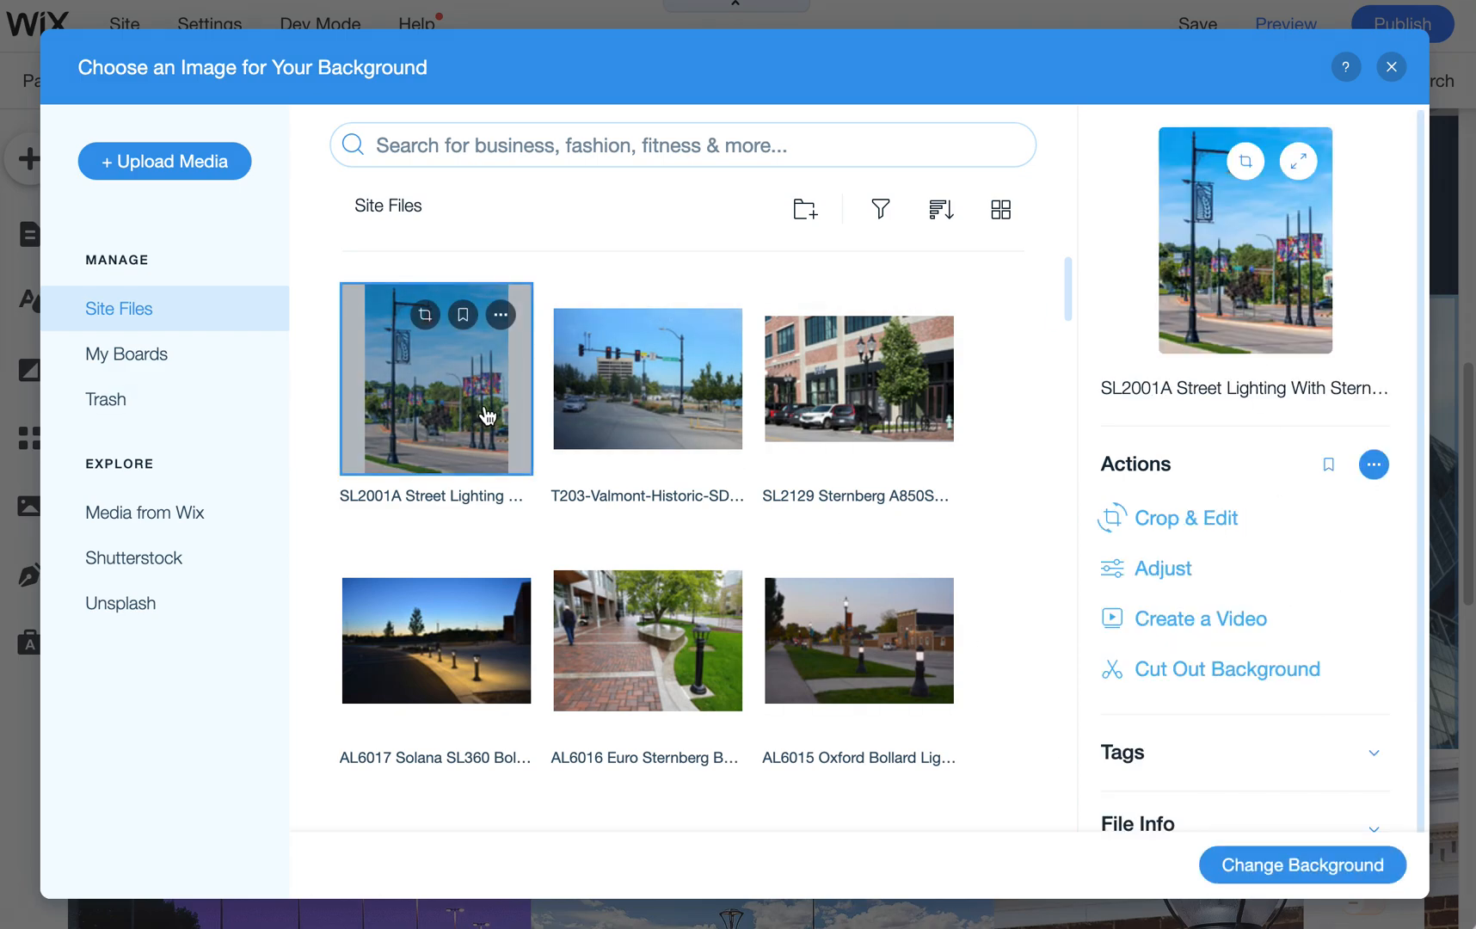
pyautogui.click(1271, 869)
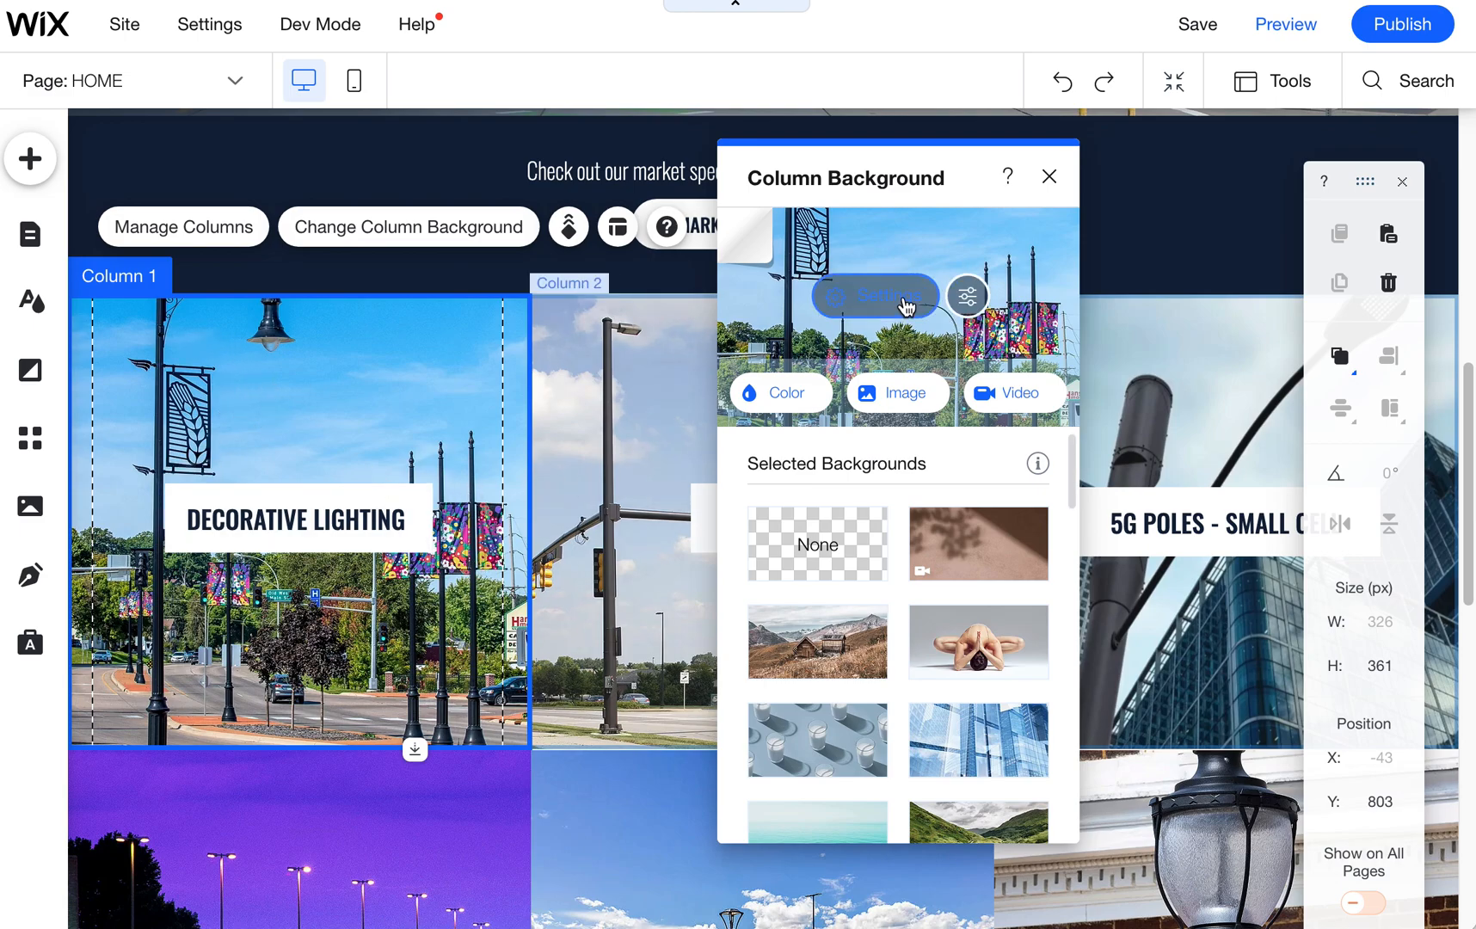
# Set the Decorative Lighting column's new background image to top-centre positioning and close its image settings
pyautogui.click(874, 295)
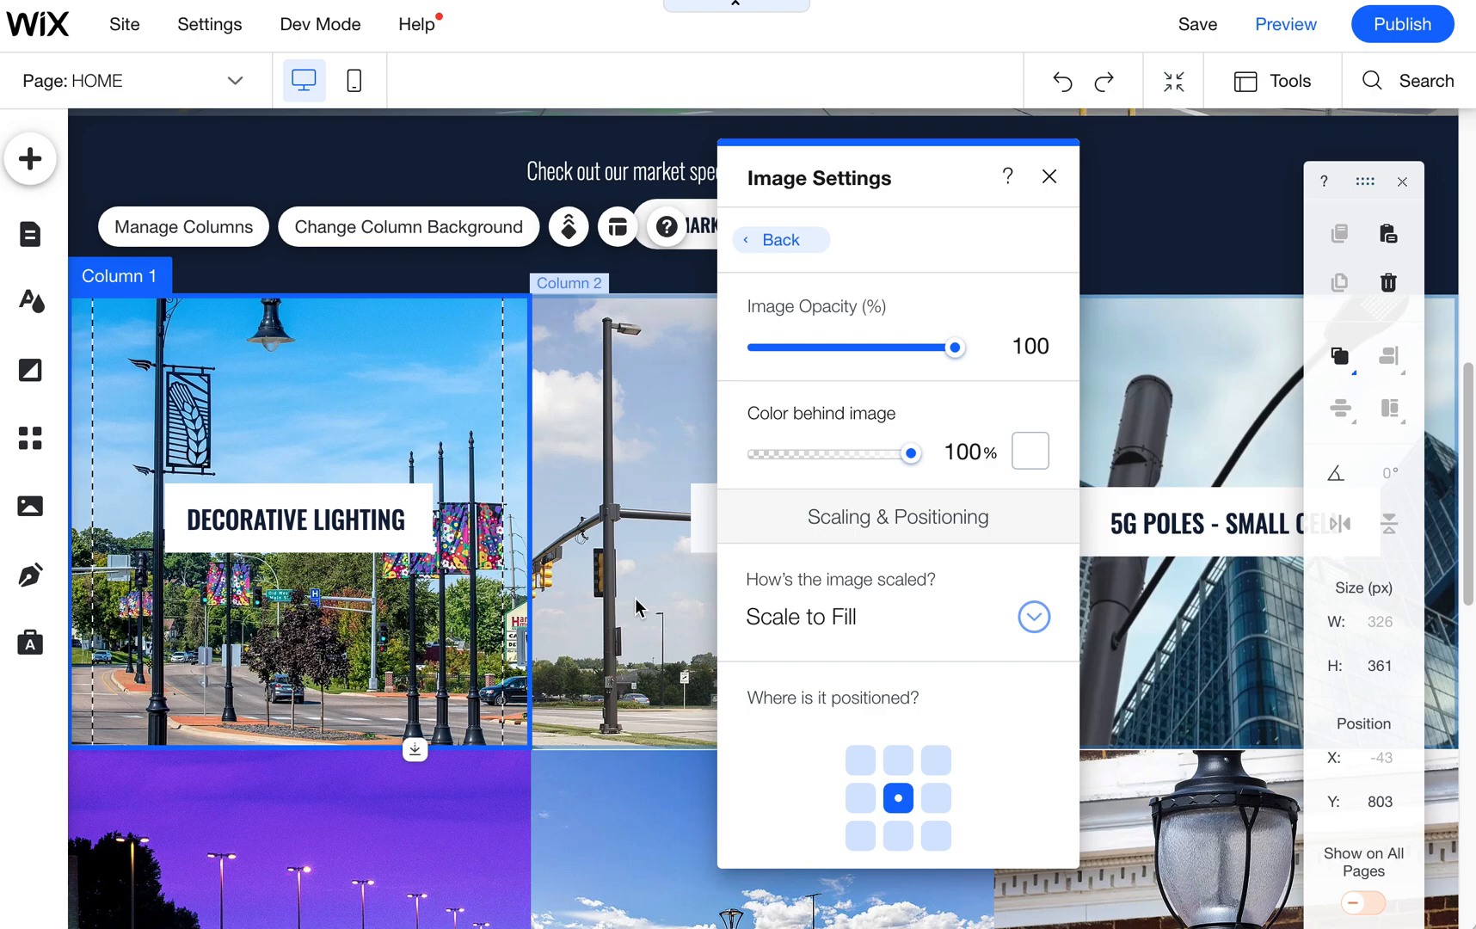
pyautogui.click(897, 760)
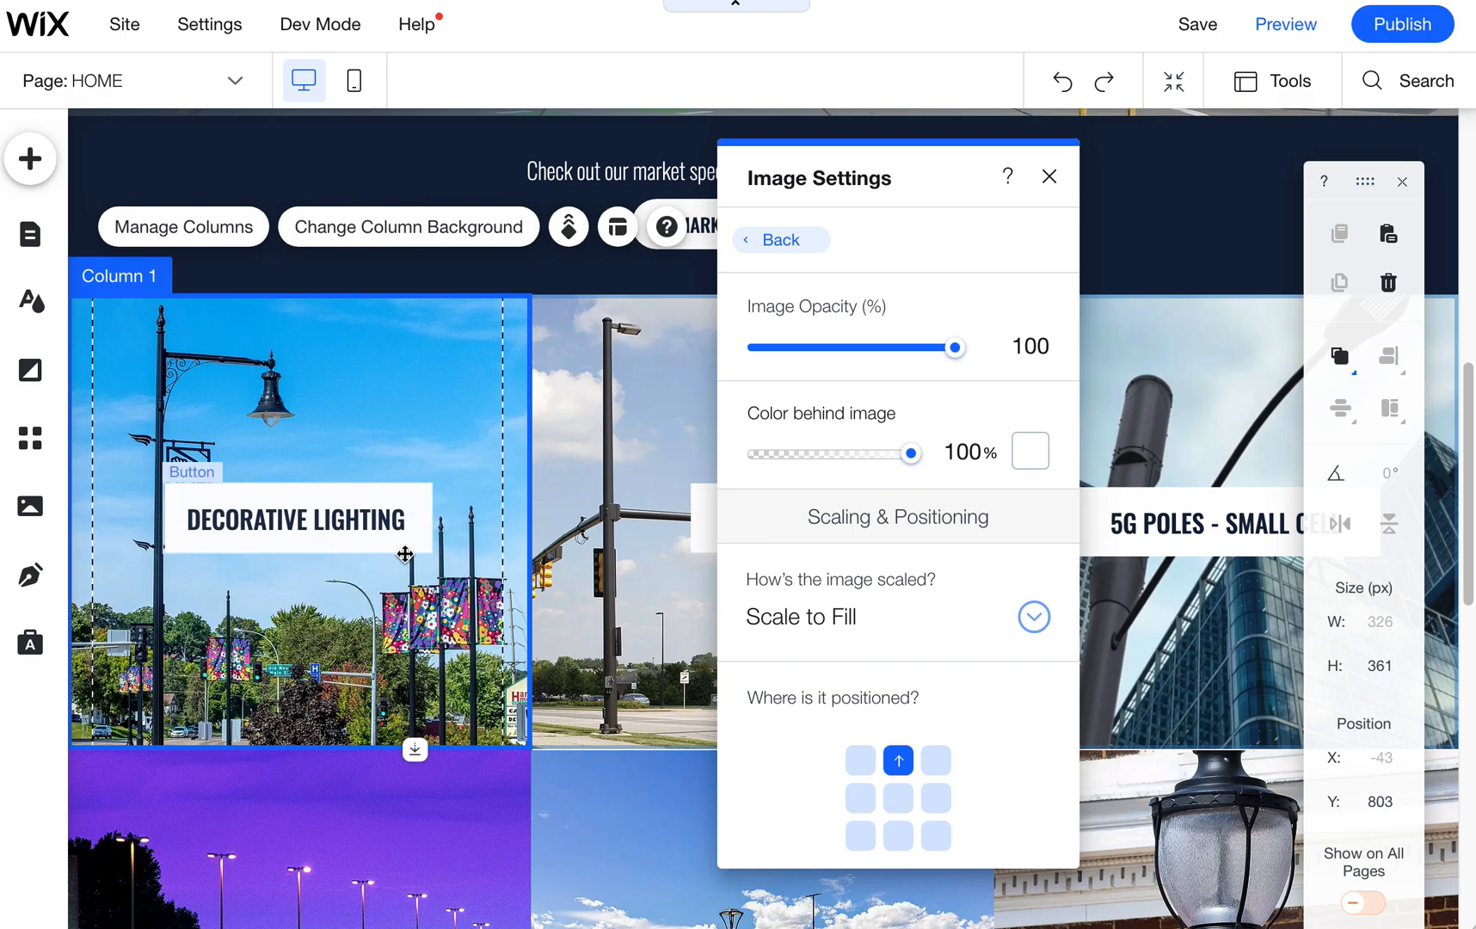
pyautogui.click(1049, 176)
pyautogui.click(959, 507)
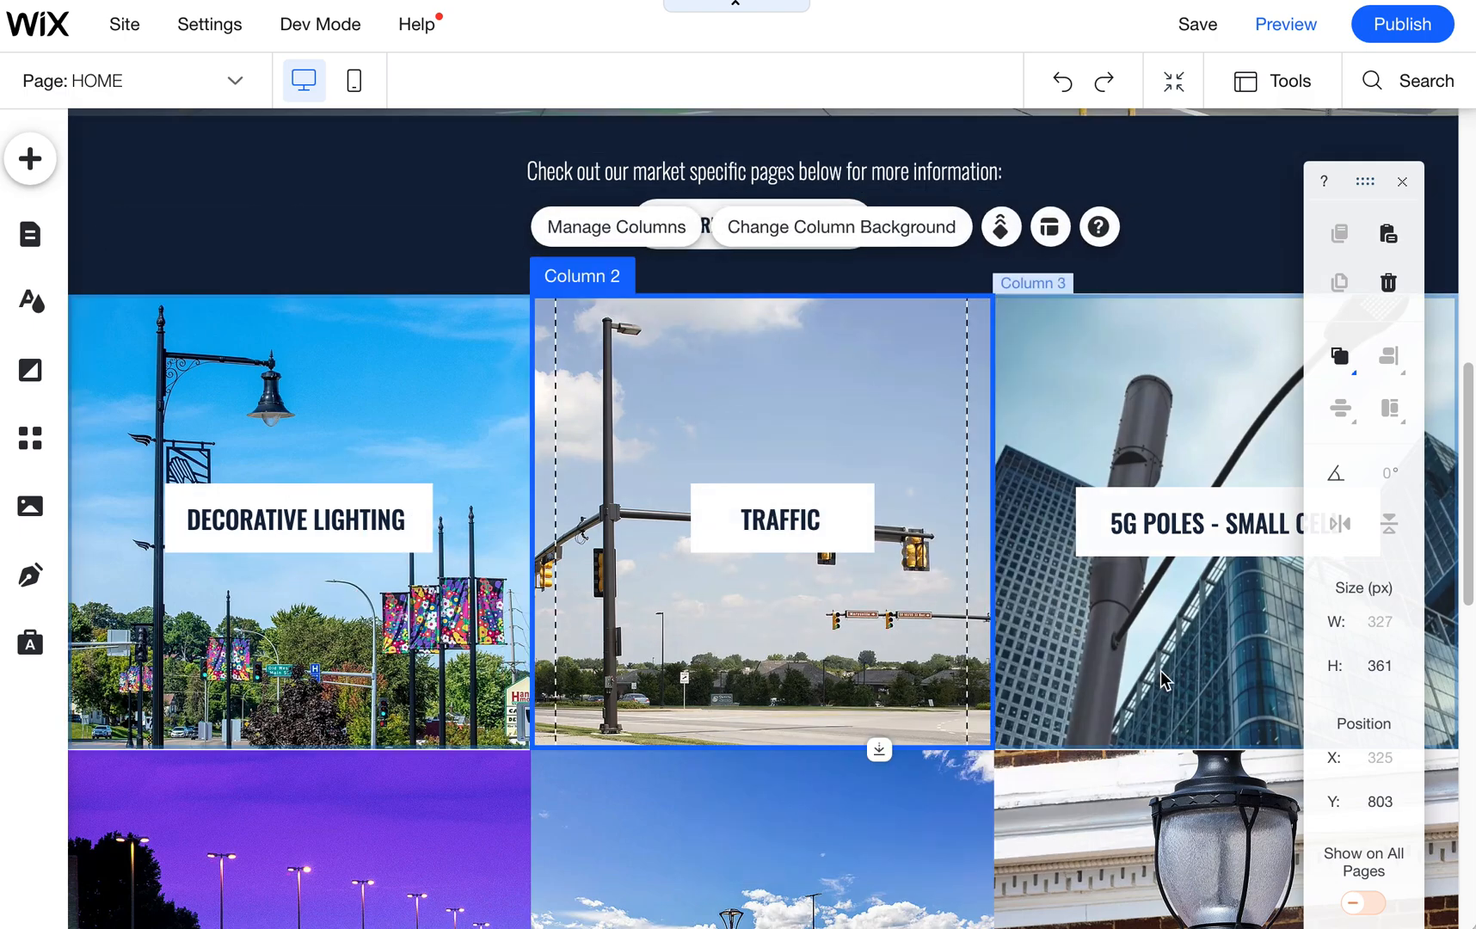
# Preview the homepage, follow the Decorative Lighting button to its page, and return to the editor there
pyautogui.scroll(-6, 1264, 683)
pyautogui.scroll(6, 1265, 683)
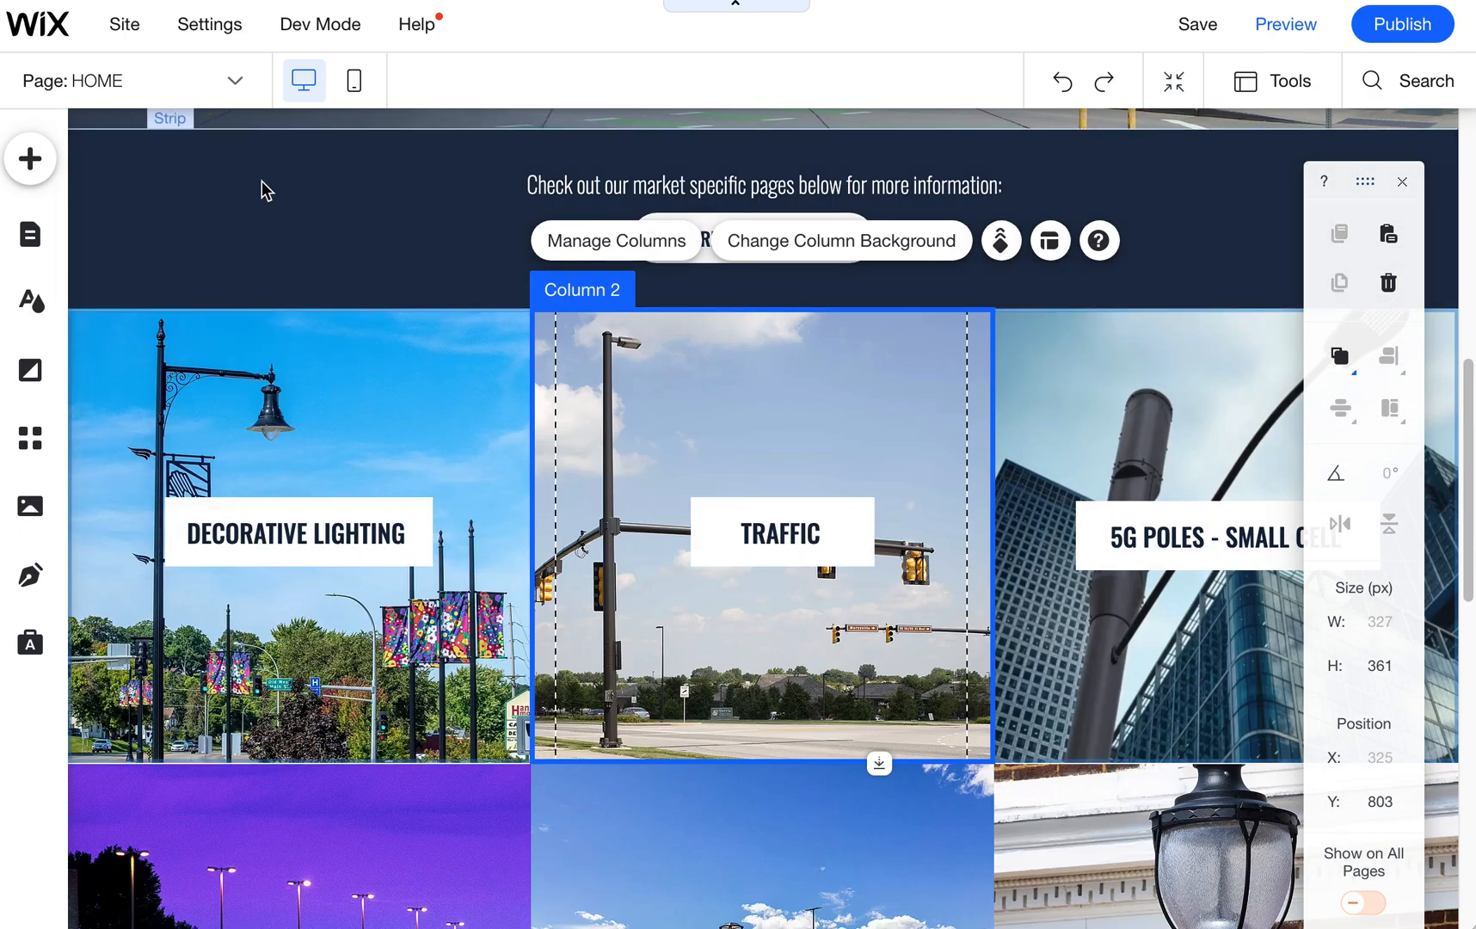
pyautogui.click(1284, 48)
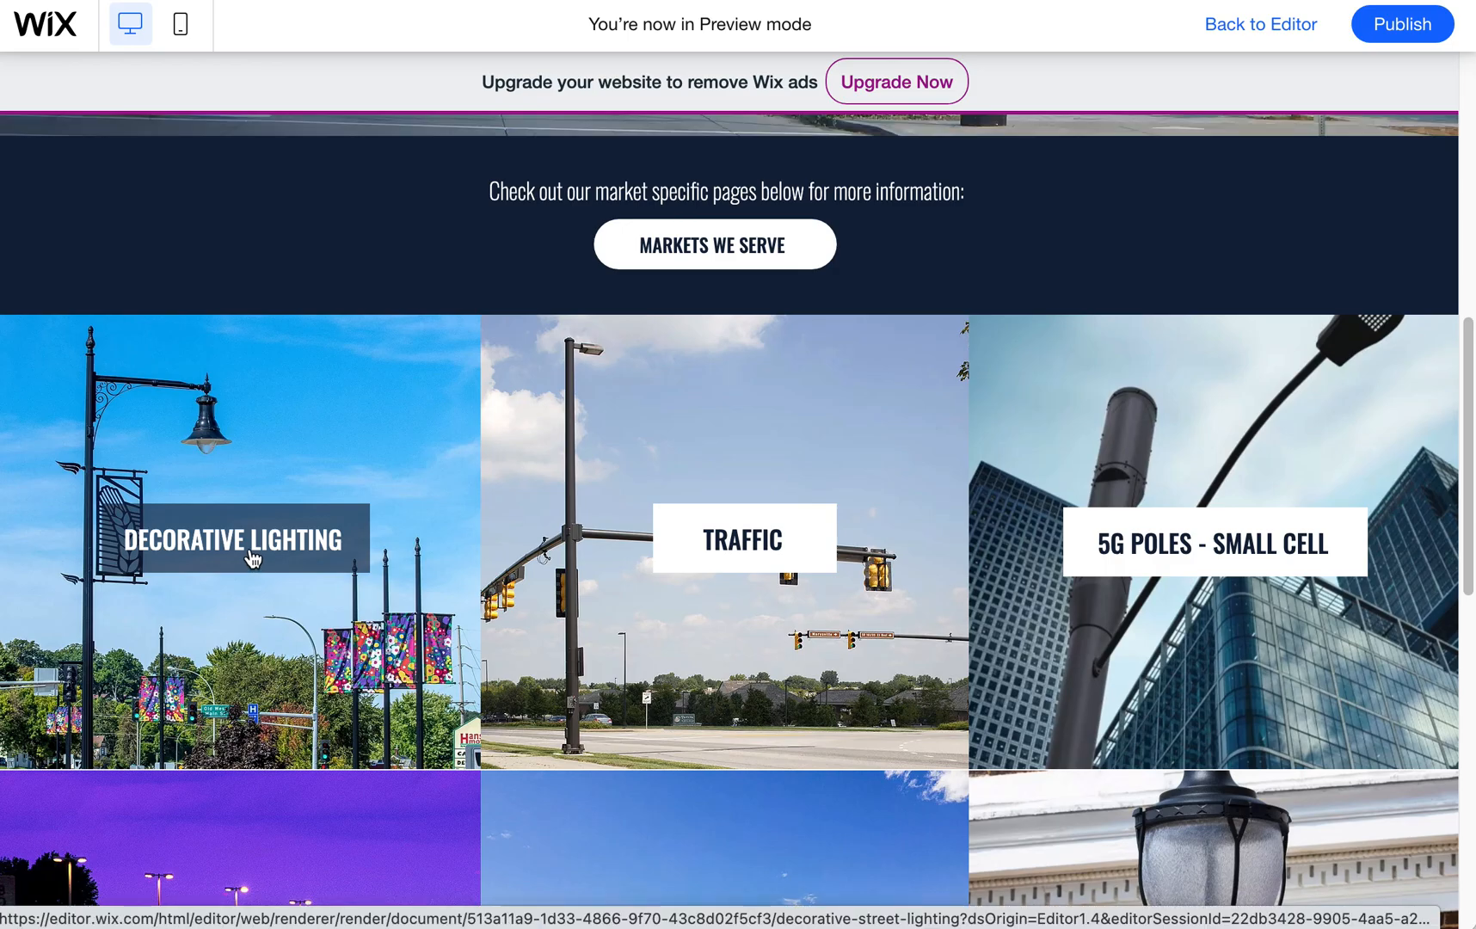
pyautogui.click(251, 559)
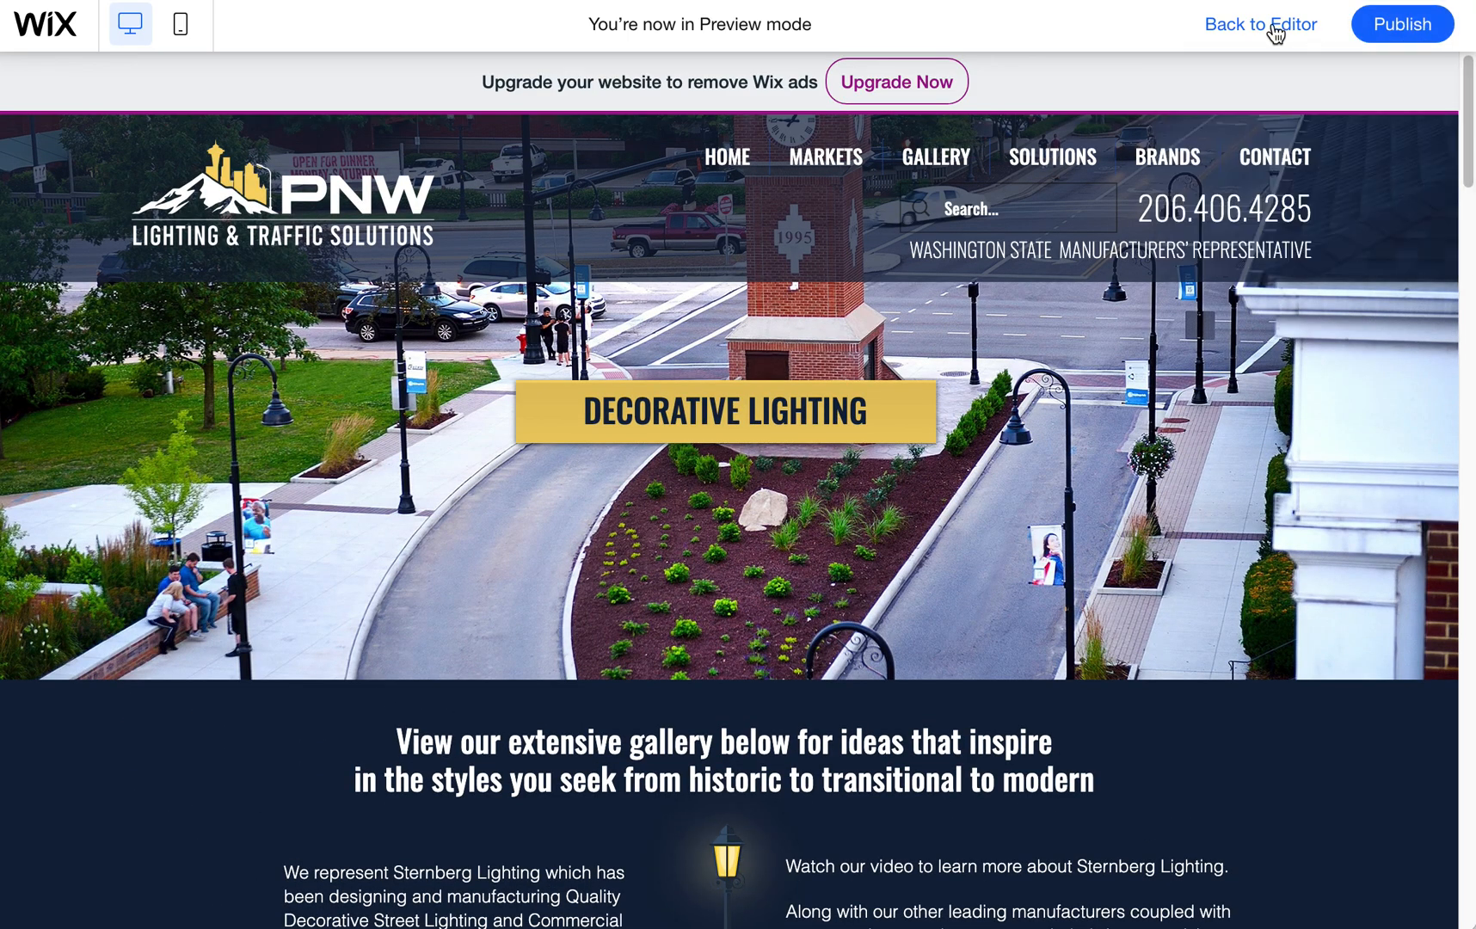
pyautogui.click(1275, 32)
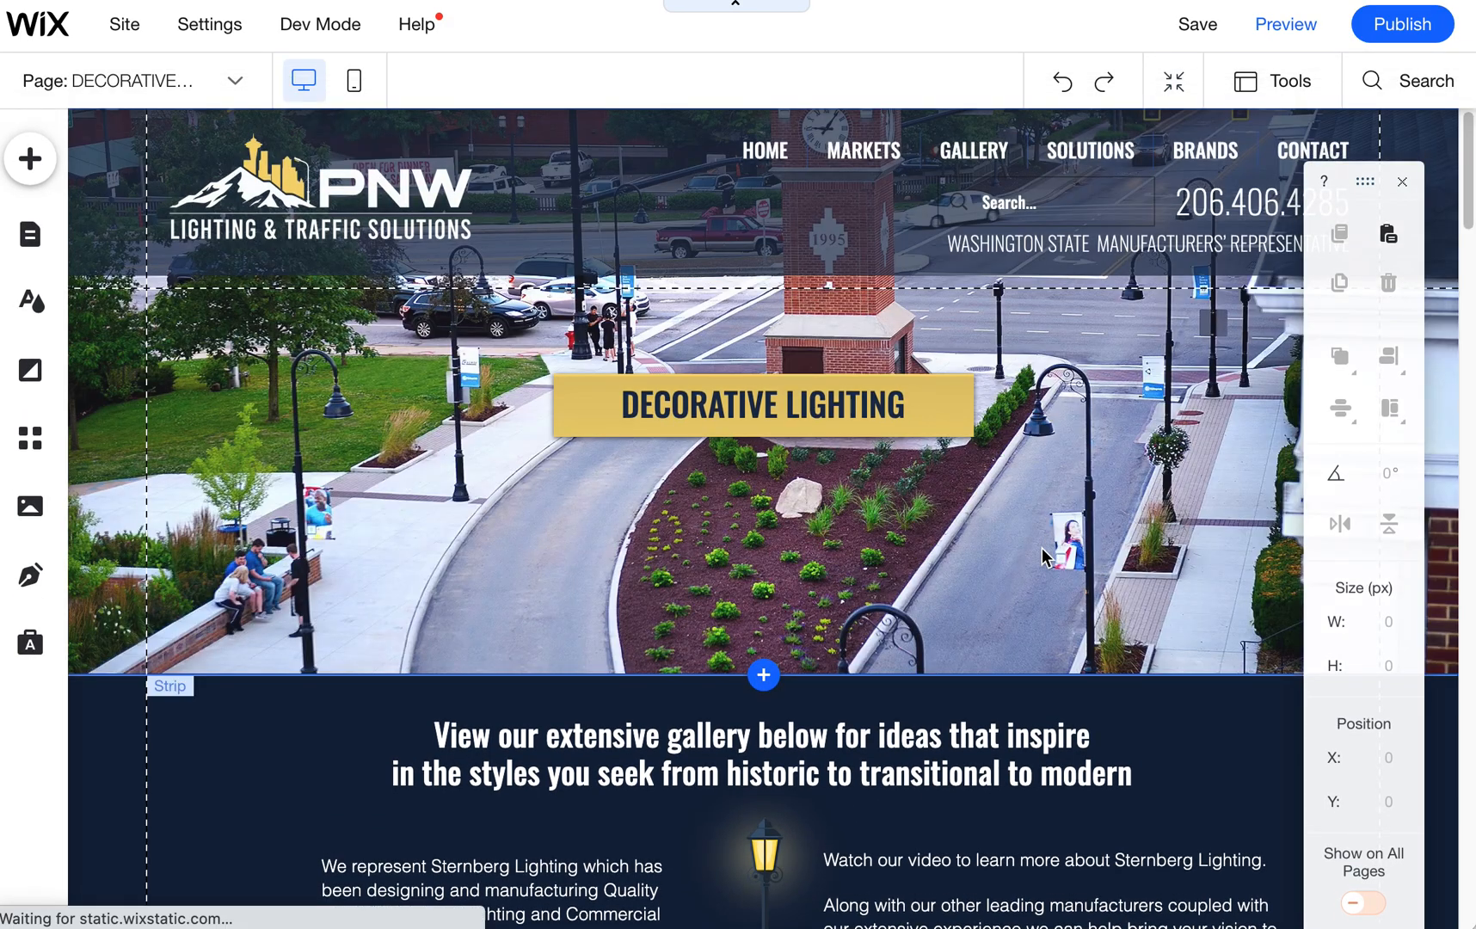
# Select the top image strip on the Decorative Lighting page and open its strip background options
pyautogui.click(1057, 553)
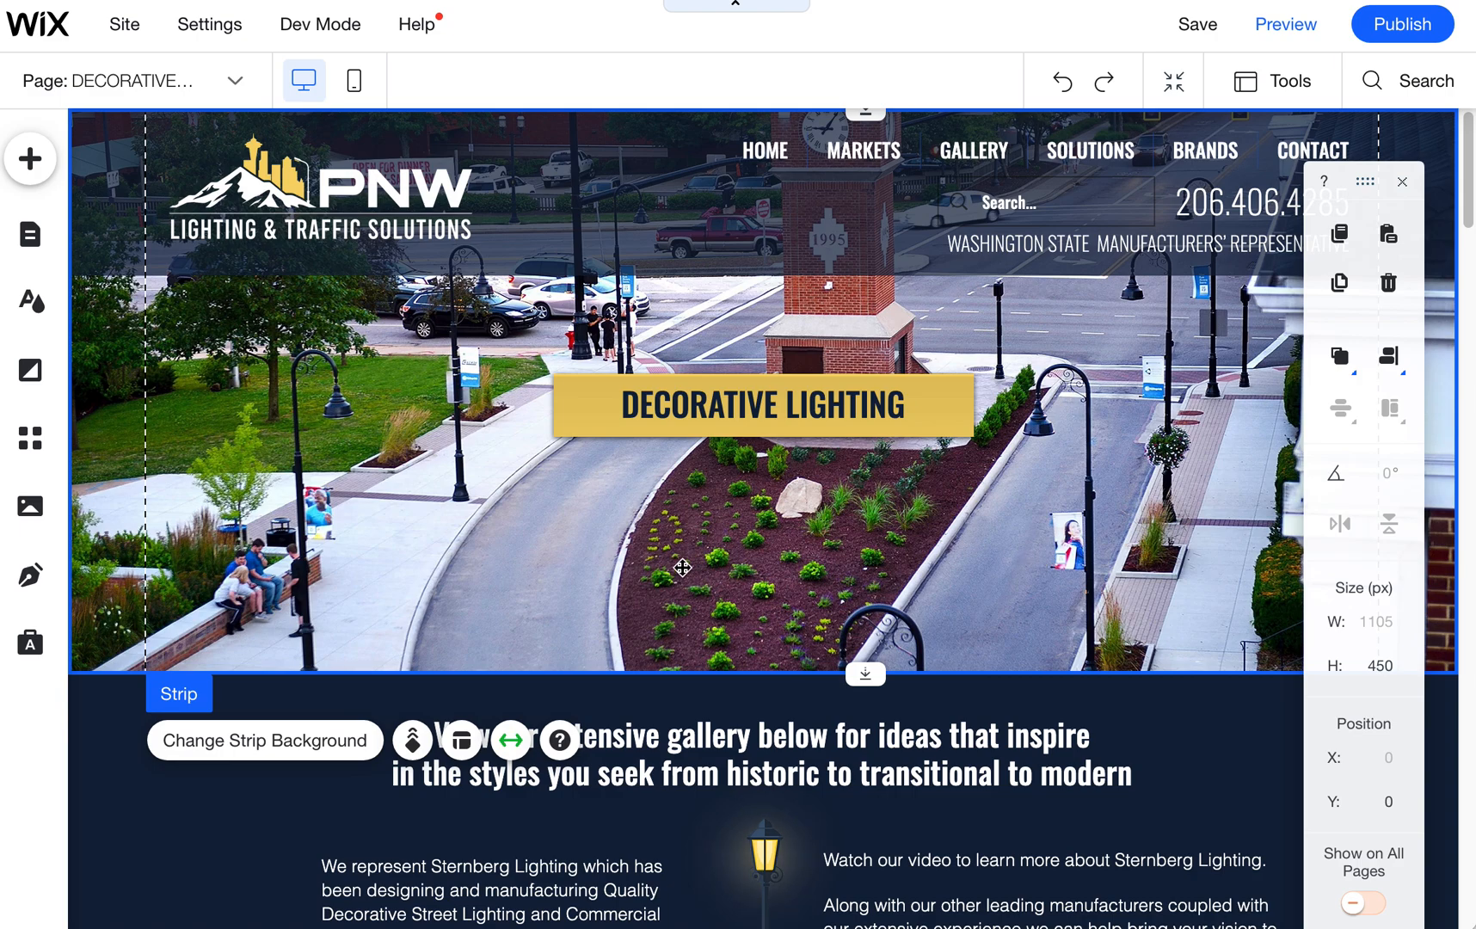
pyautogui.scroll(-4, 533, 749)
pyautogui.scroll(4, 532, 748)
pyautogui.click(301, 741)
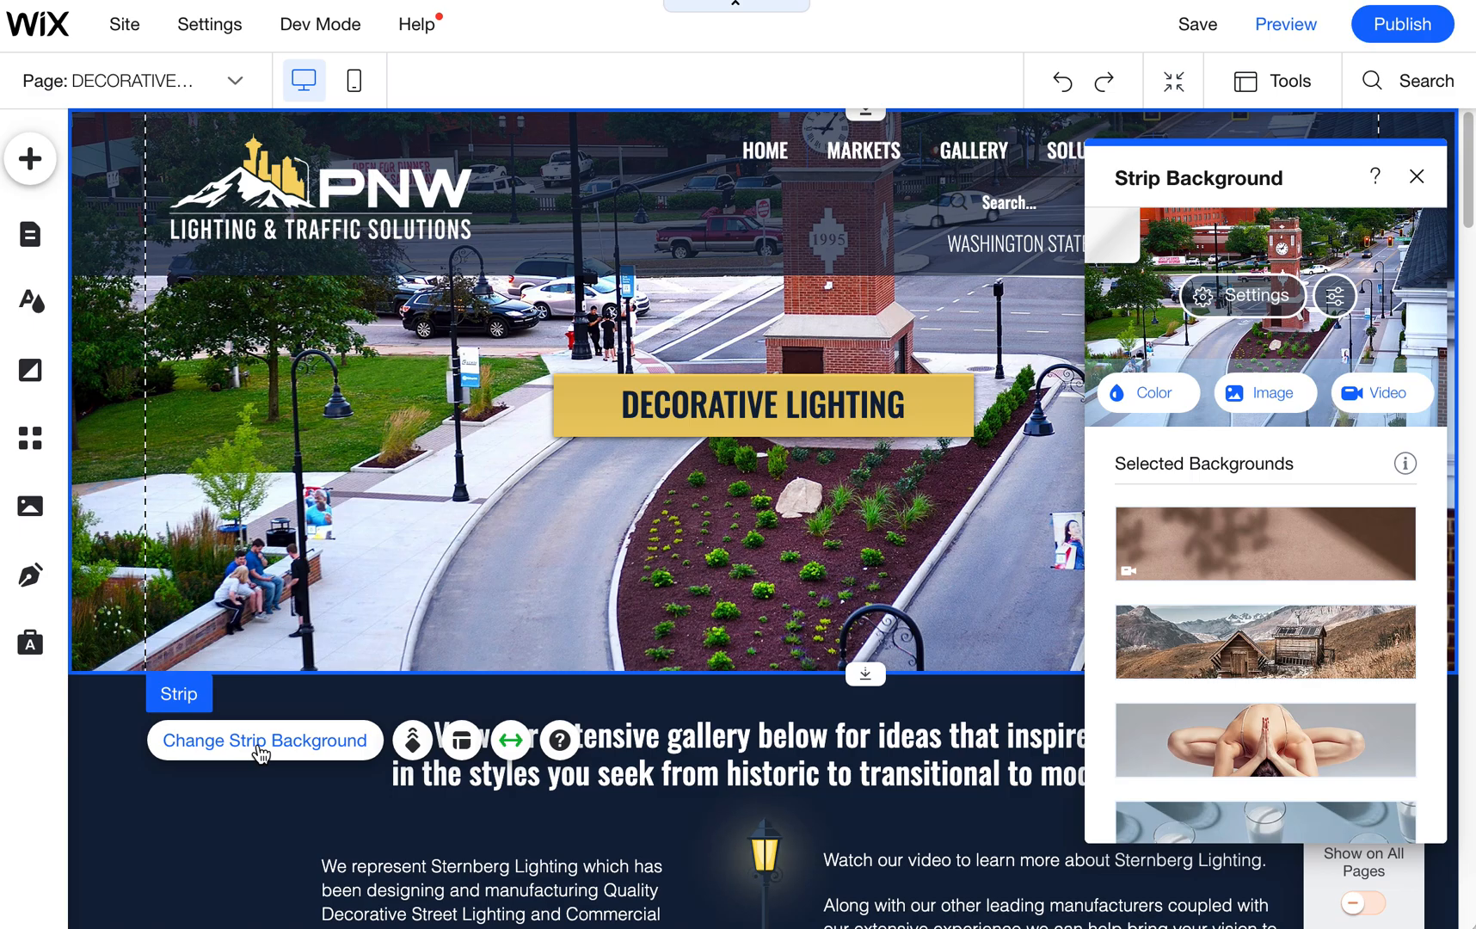
pyautogui.scroll(-4, 259, 753)
pyautogui.scroll(4, 260, 753)
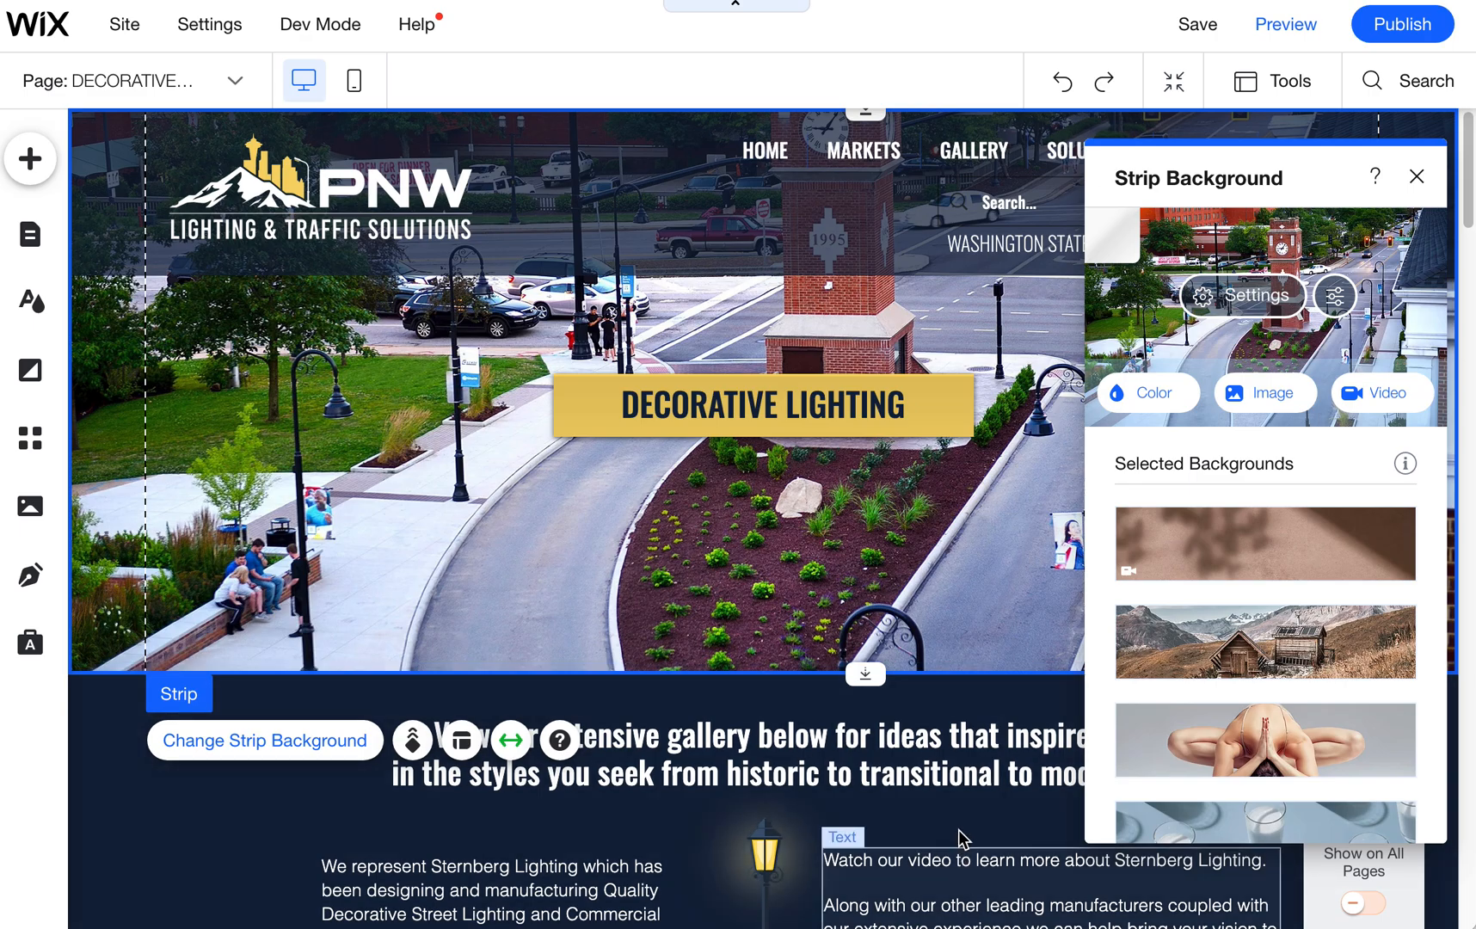
# Select the Historic Area Lighting column in the Area Lighting - Architectural section and open its background image settings
pyautogui.scroll(-8, 955, 821)
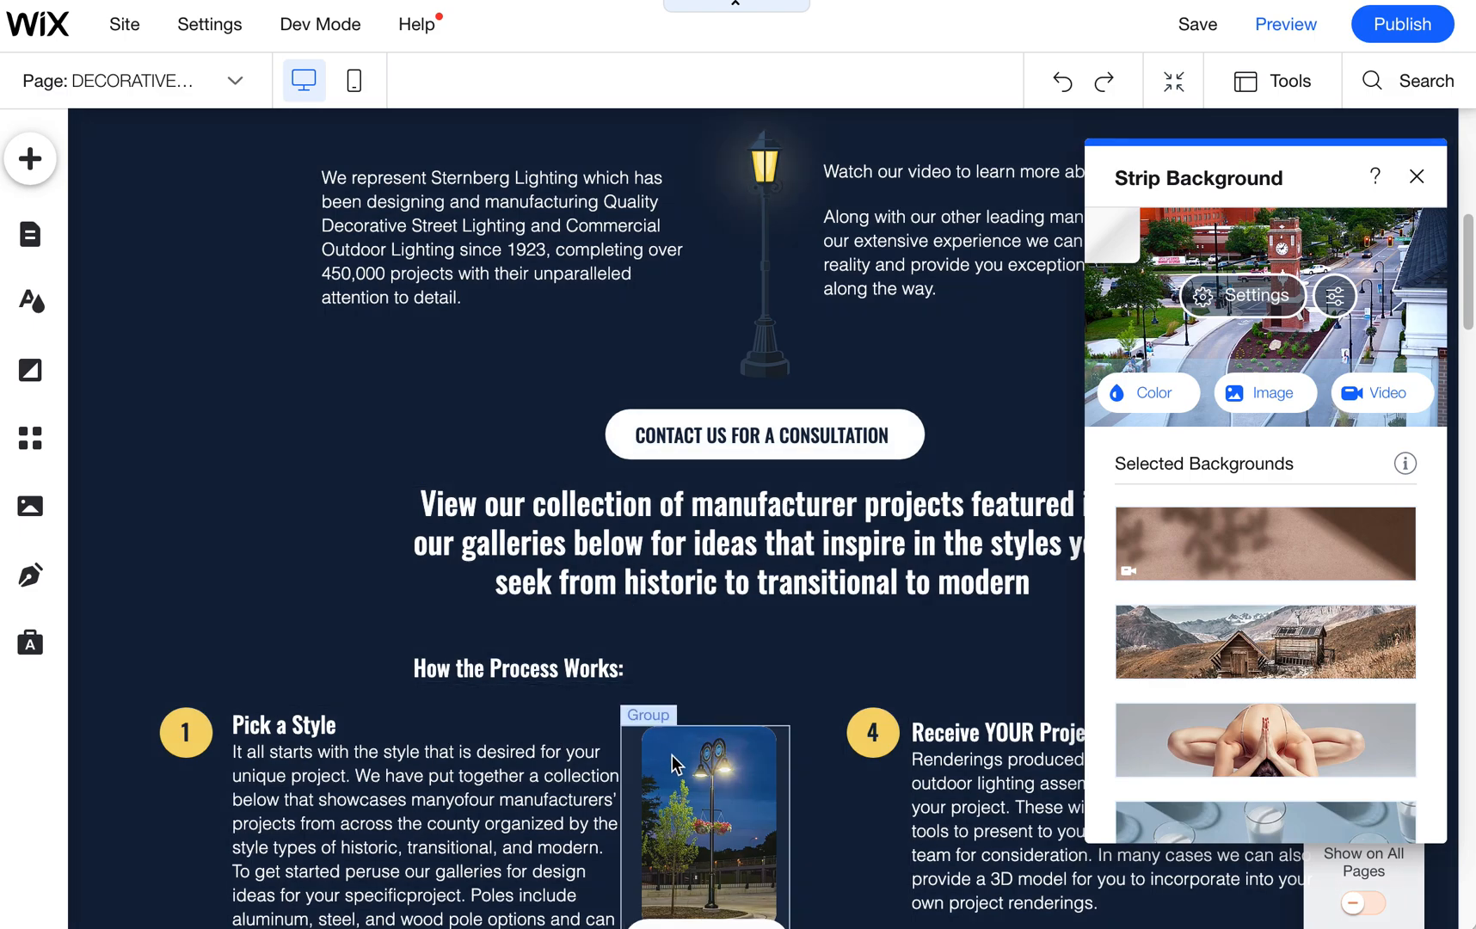
pyautogui.scroll(-8, 679, 754)
pyautogui.scroll(-5, 752, 759)
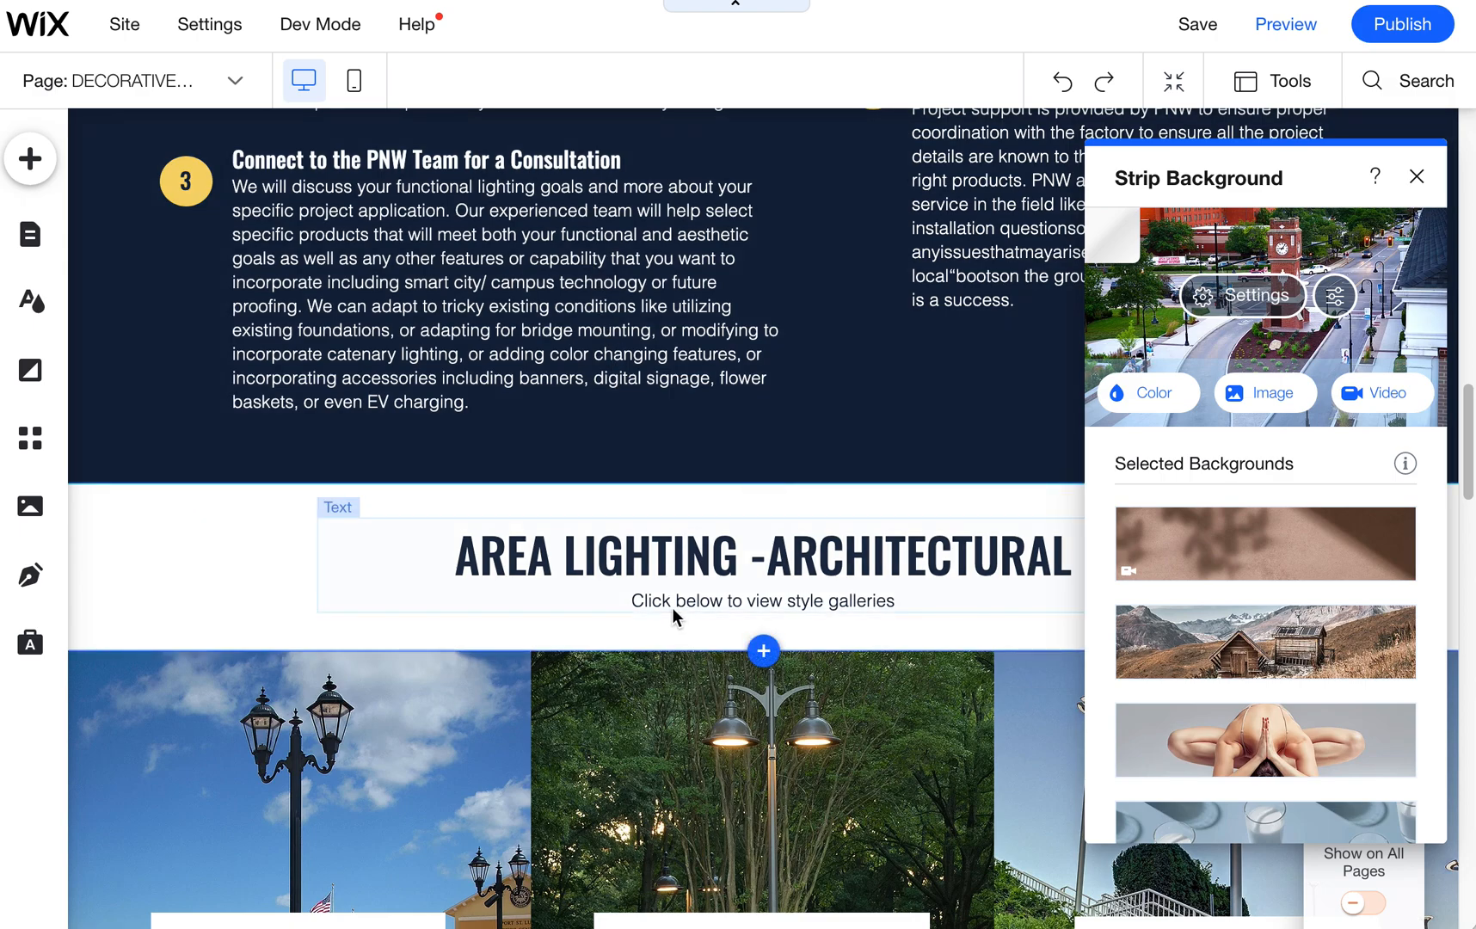
pyautogui.moveTo(1408, 40)
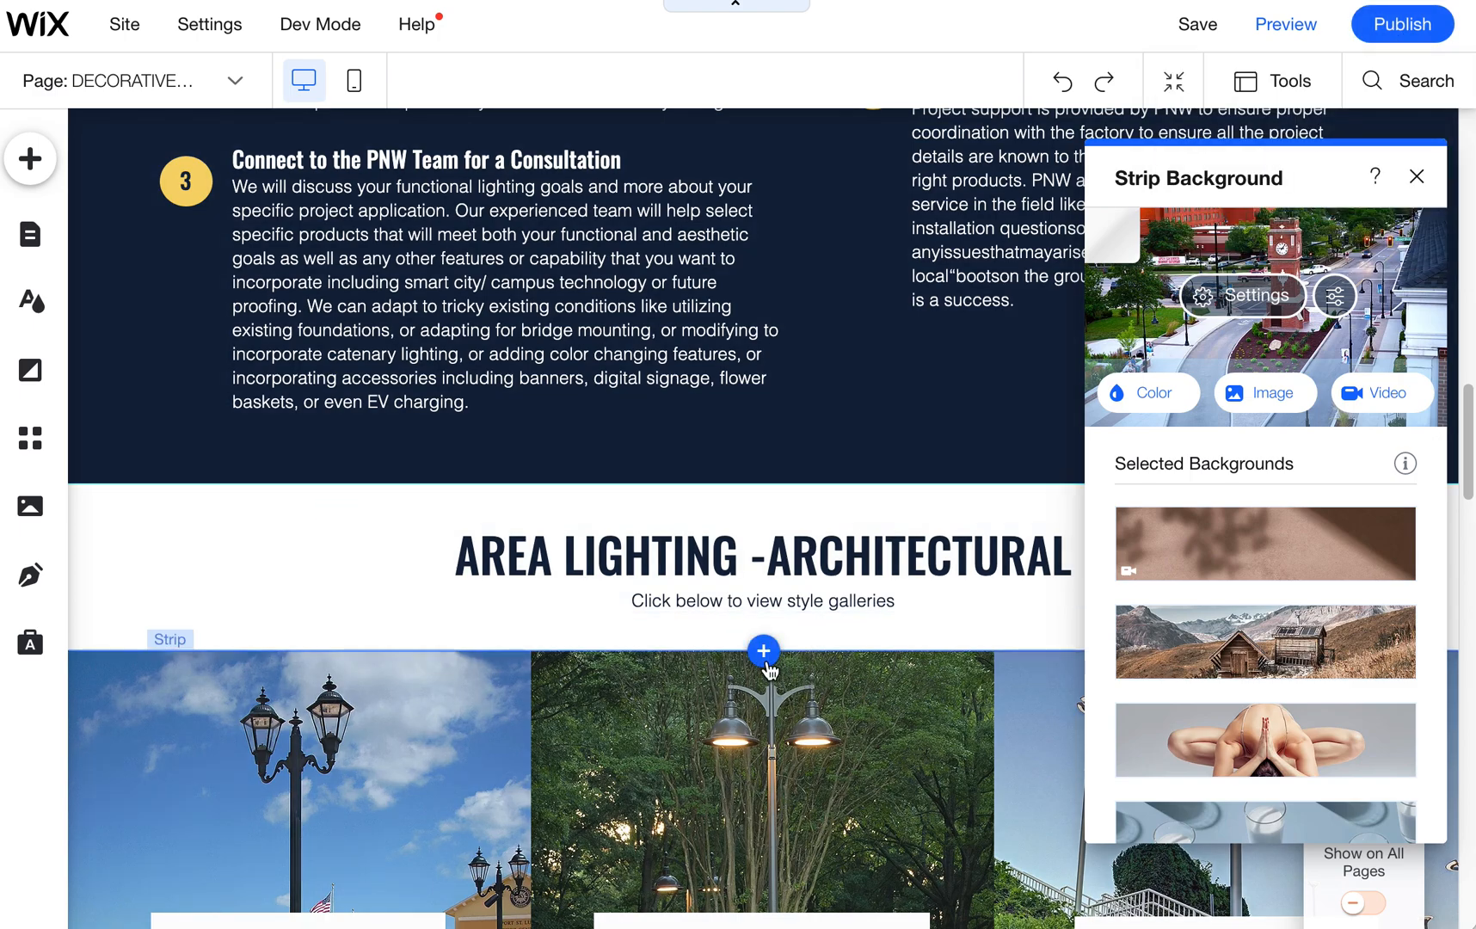
pyautogui.scroll(-4, 866, 654)
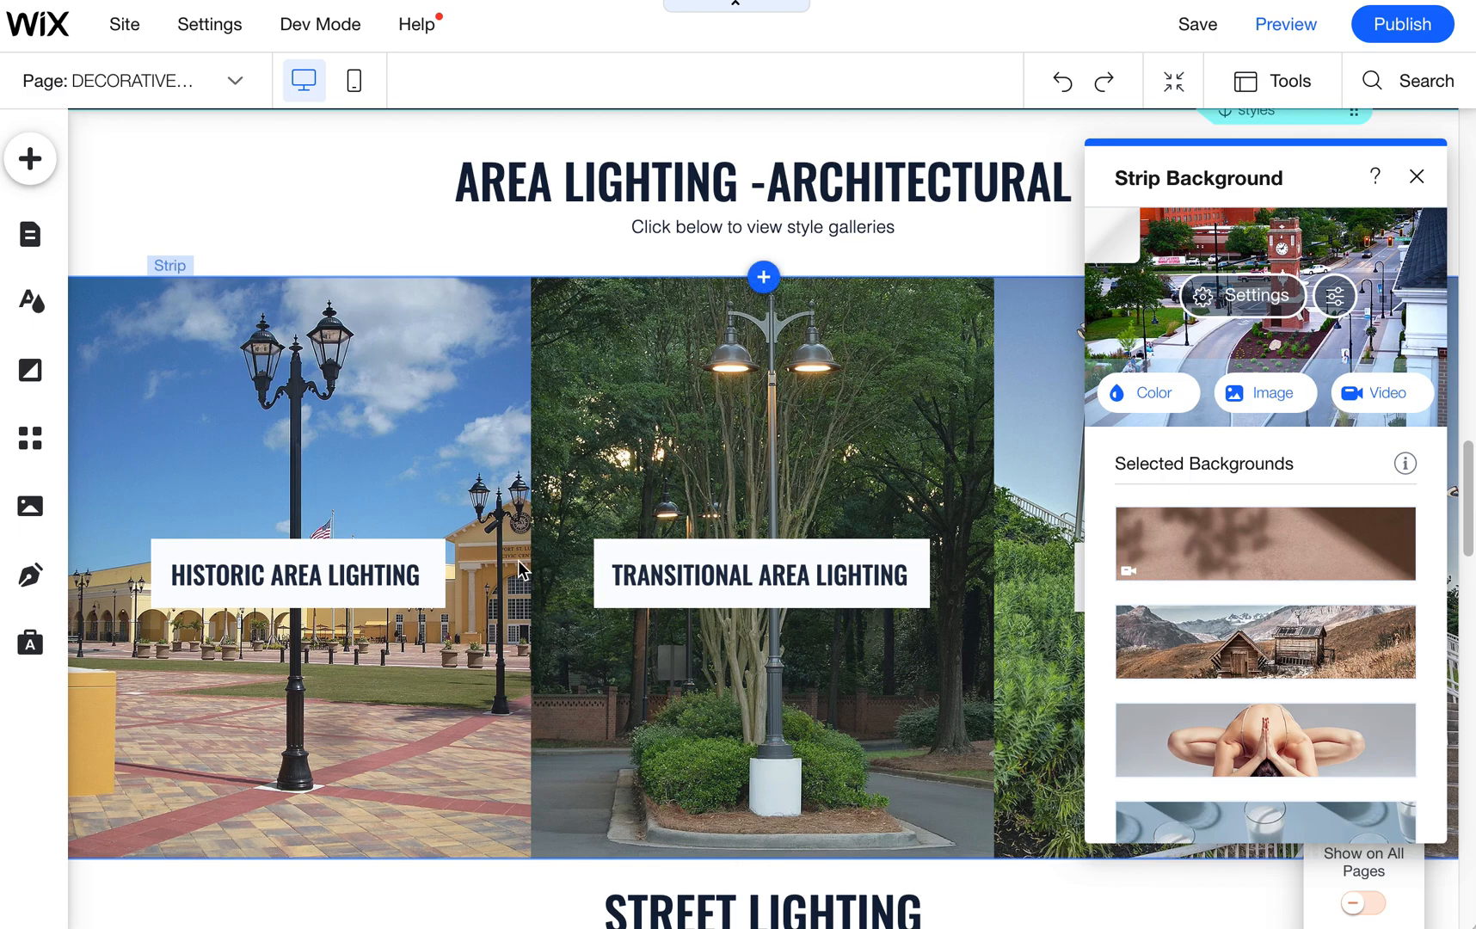
pyautogui.click(325, 581)
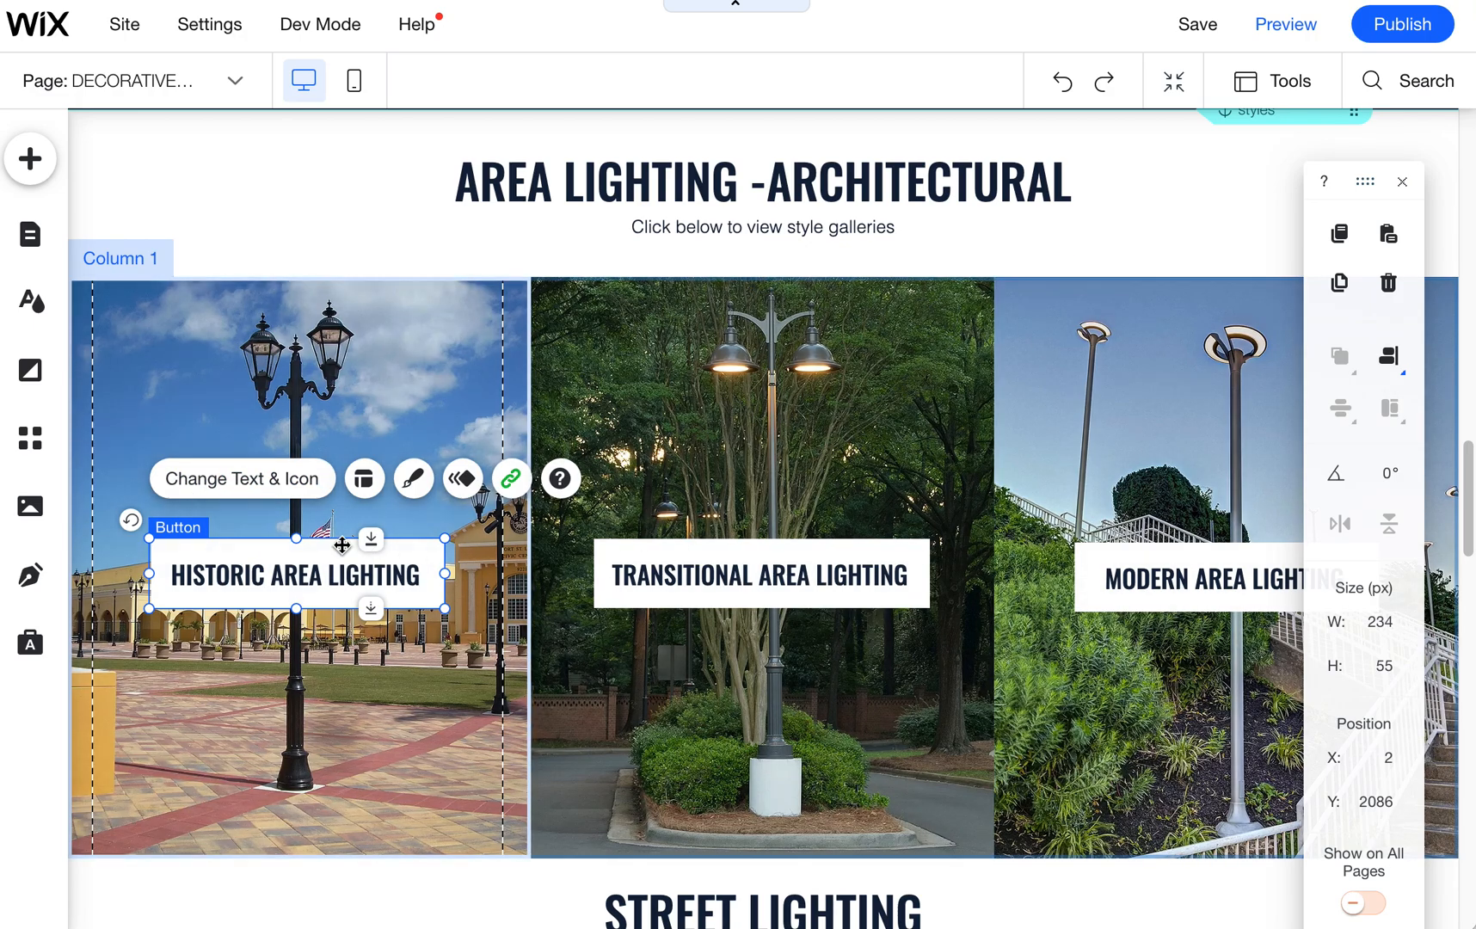
pyautogui.click(337, 698)
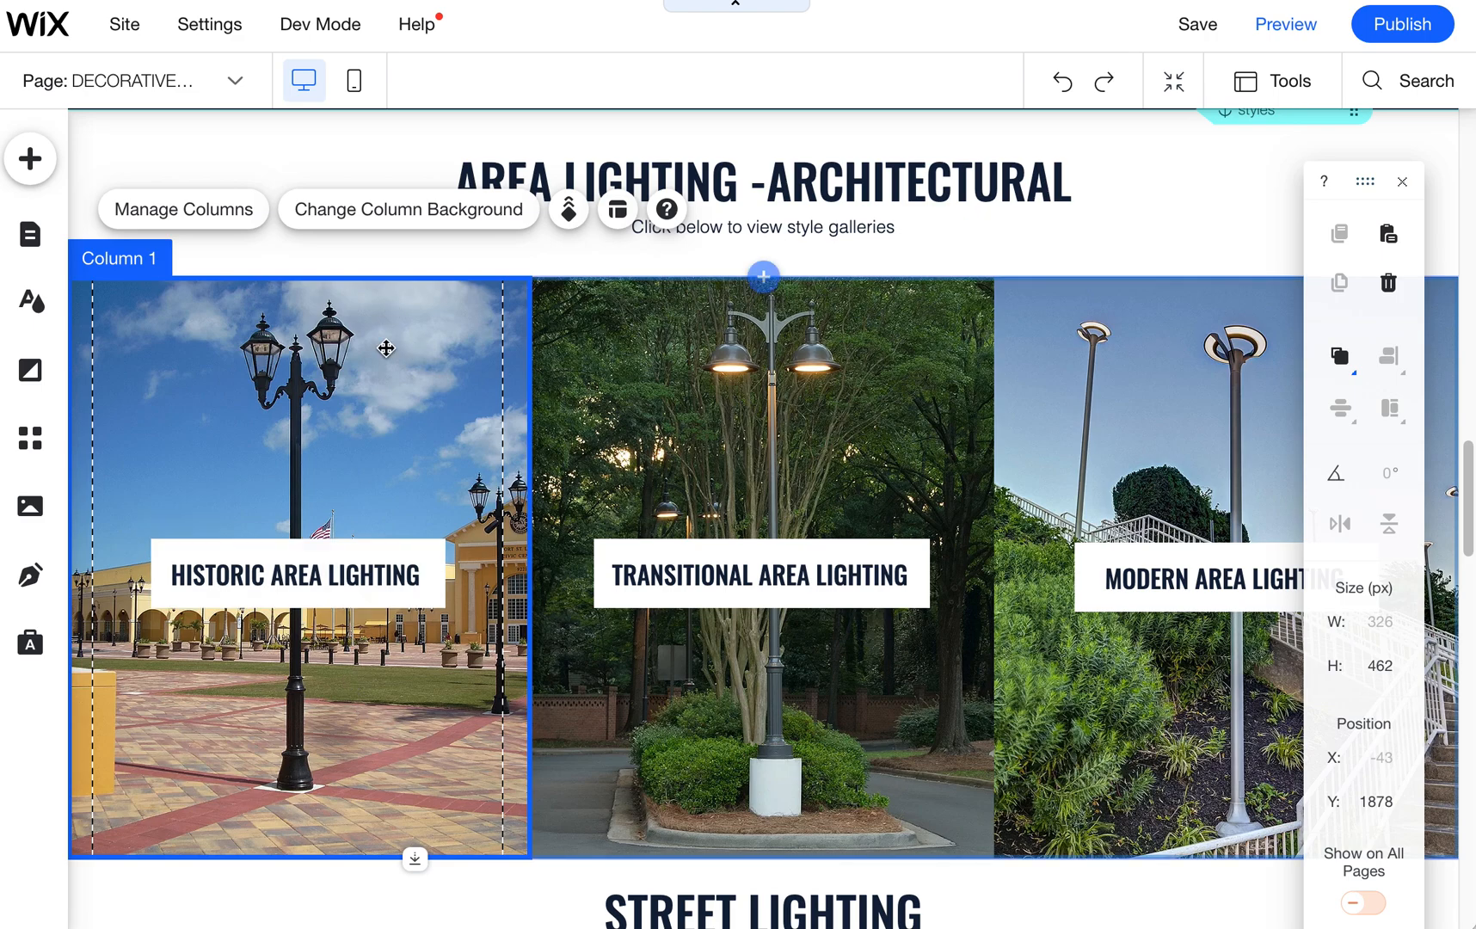
pyautogui.click(398, 222)
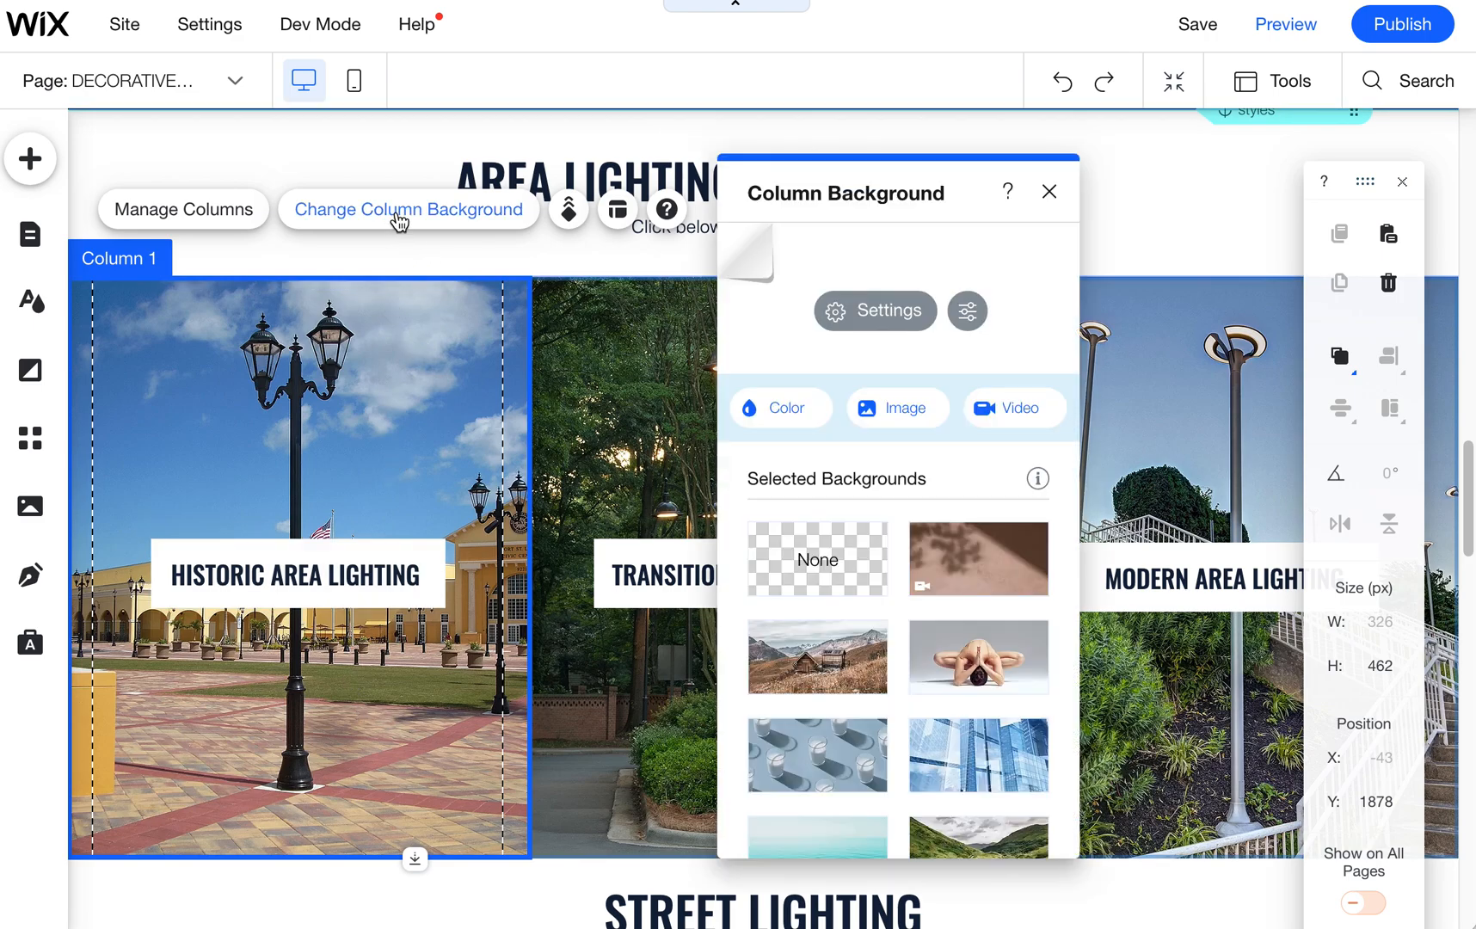
pyautogui.click(903, 315)
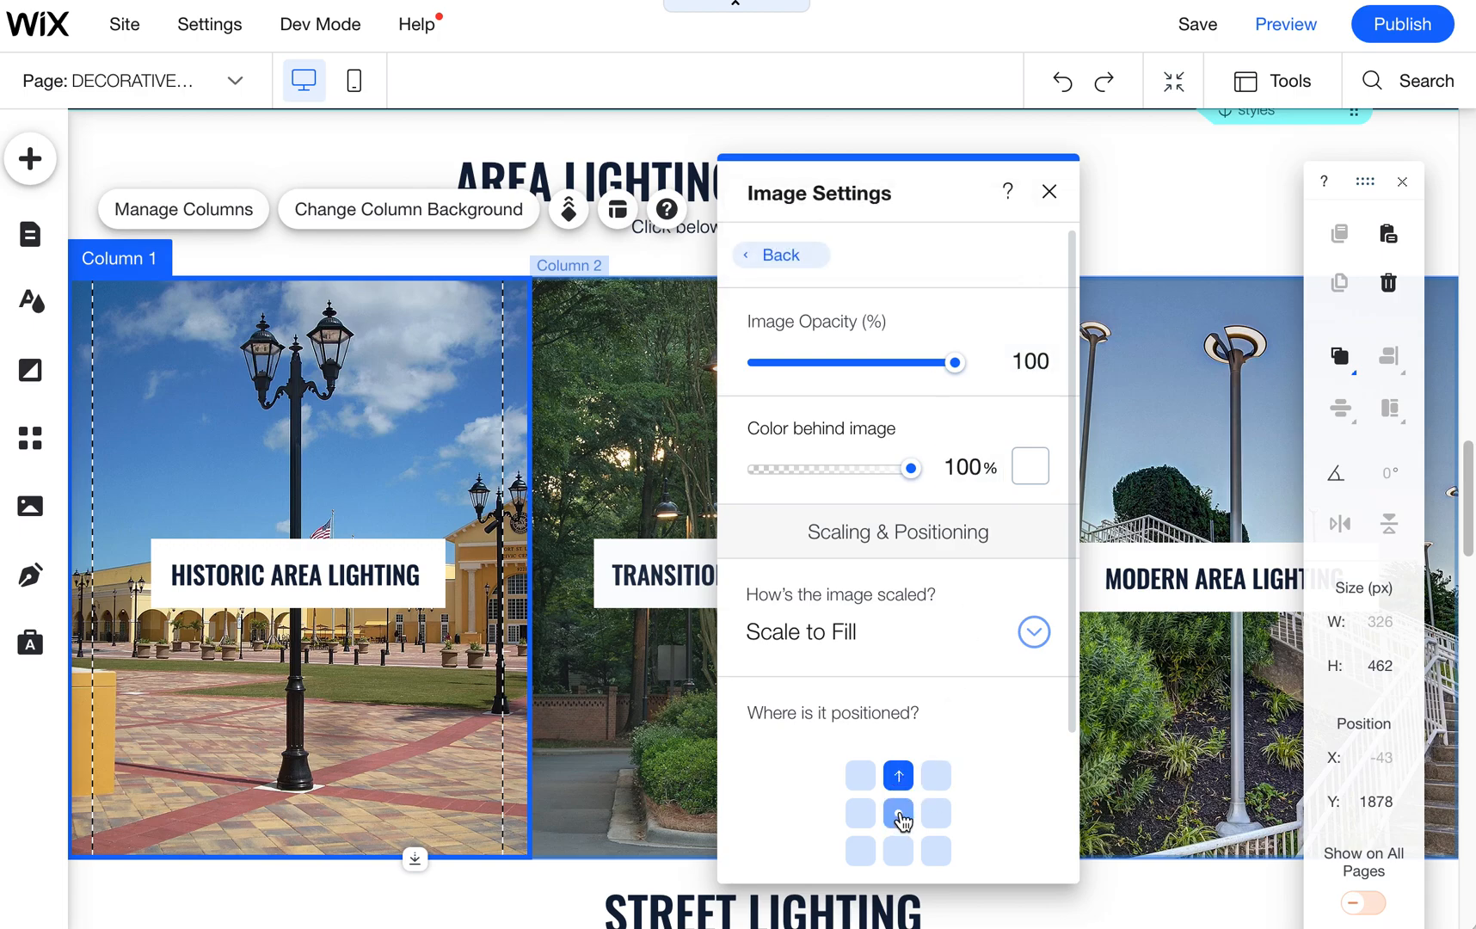
# Try centre positioning for the Historic Area Lighting column's background image, set it back to top centre, and close the settings
pyautogui.click(900, 814)
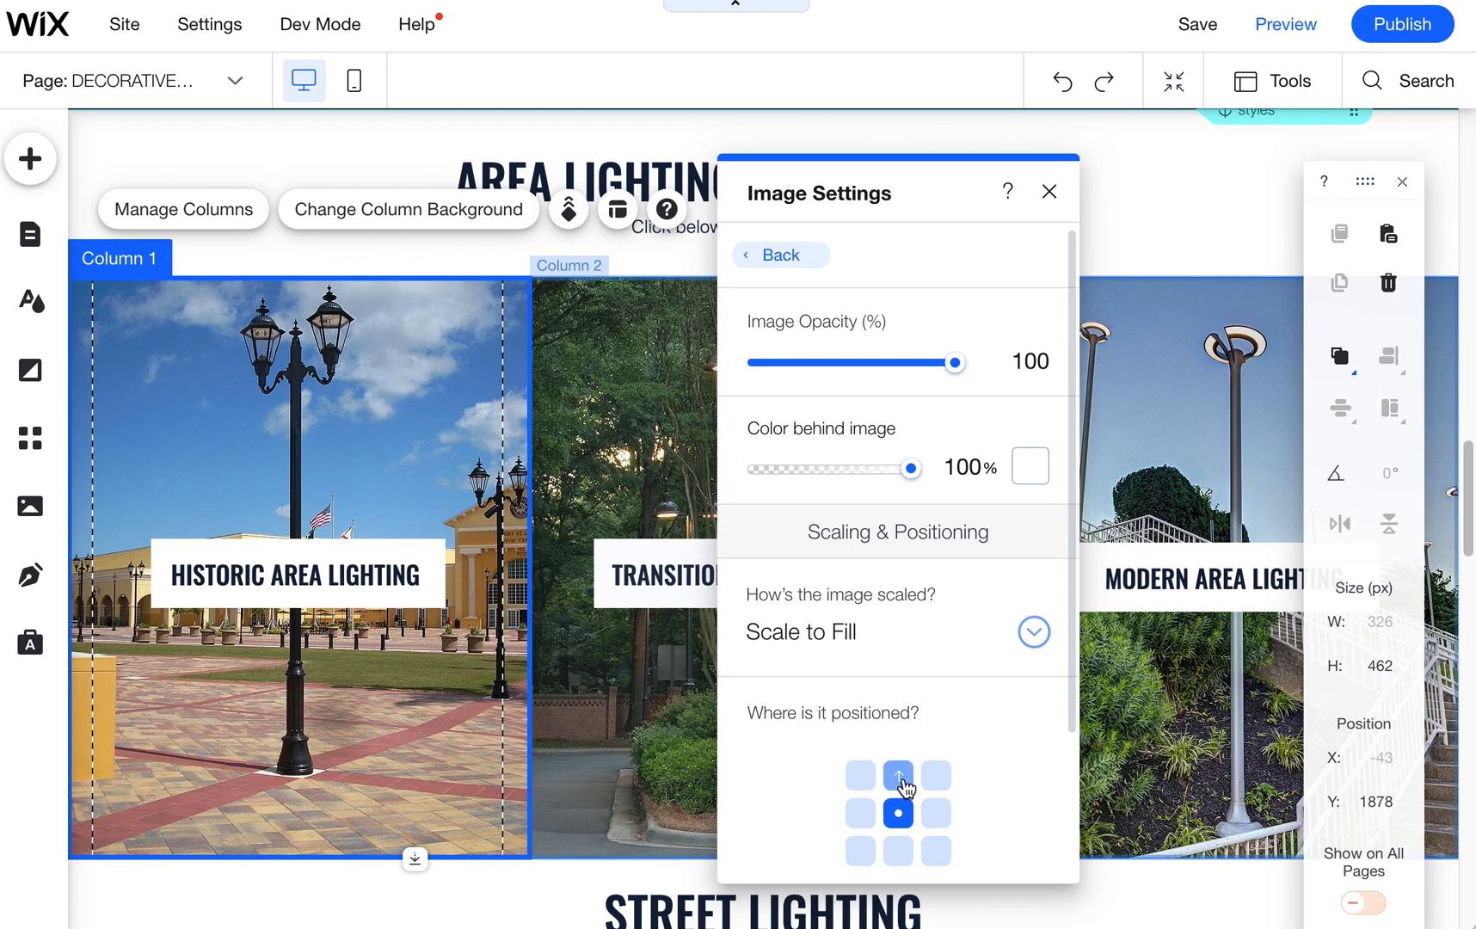
pyautogui.click(899, 777)
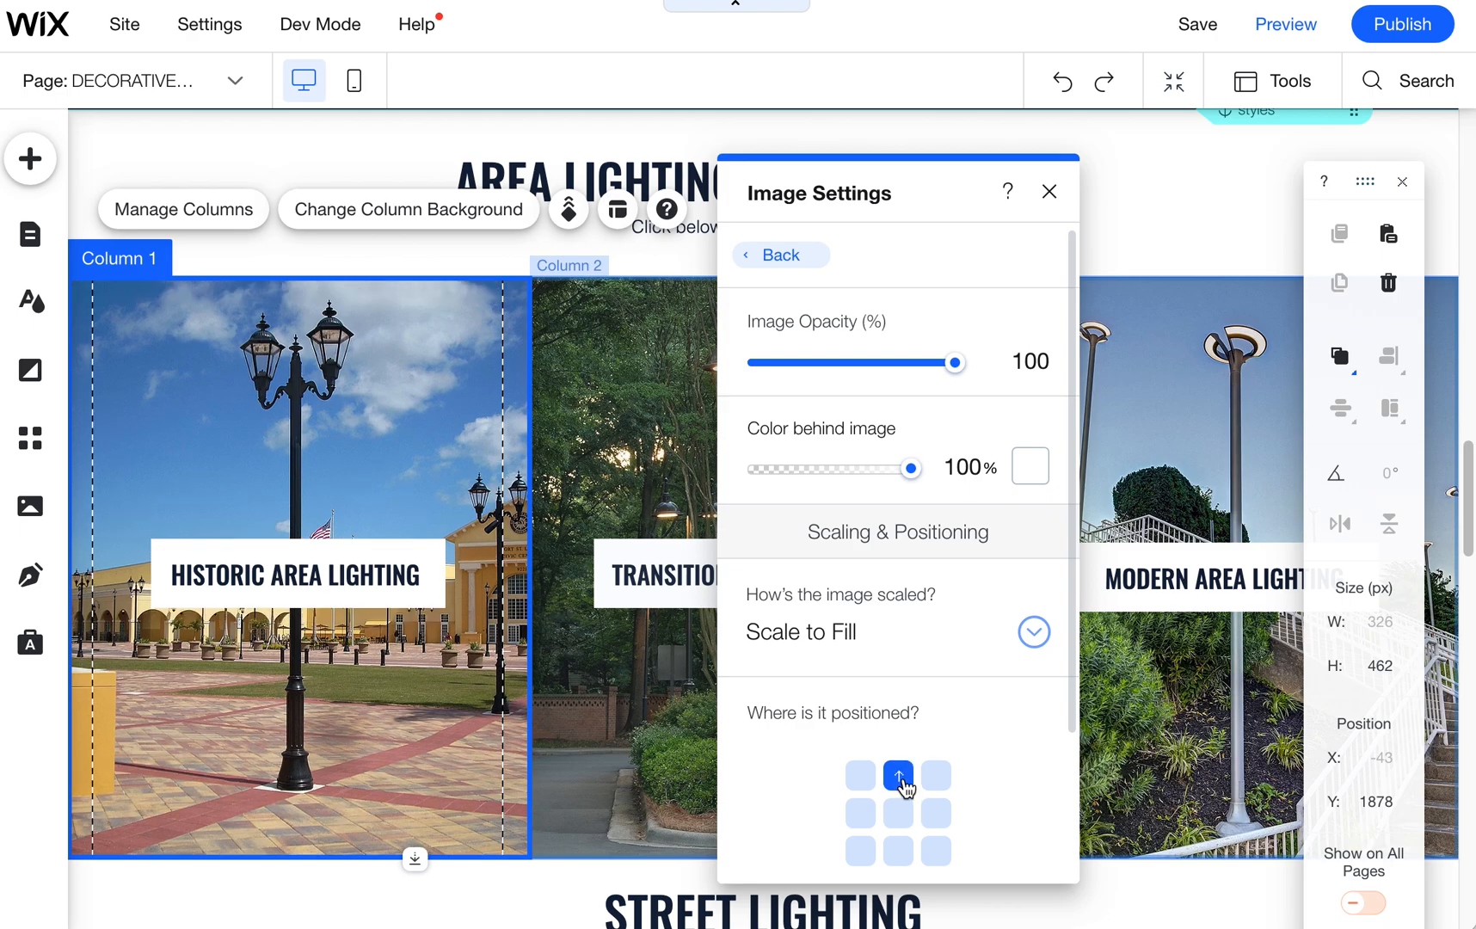
pyautogui.click(1049, 192)
# Look over the Transitional Area Lighting column and the Street Lighting strip, down to the Bollard Lighting and Traffic Lights columns
pyautogui.click(765, 521)
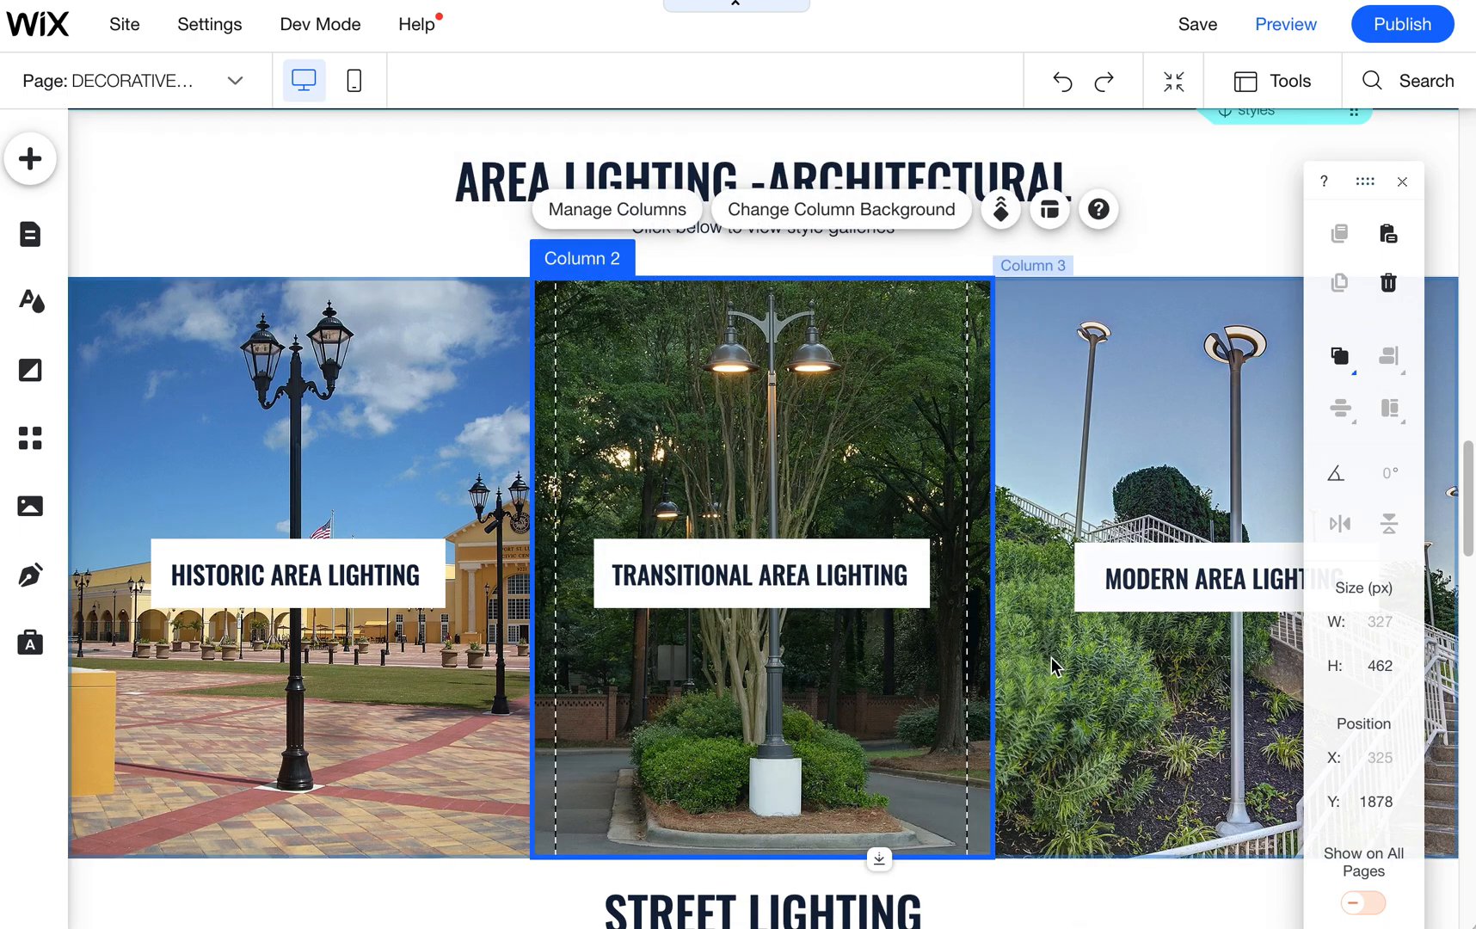
pyautogui.scroll(-8, 1051, 668)
pyautogui.click(798, 619)
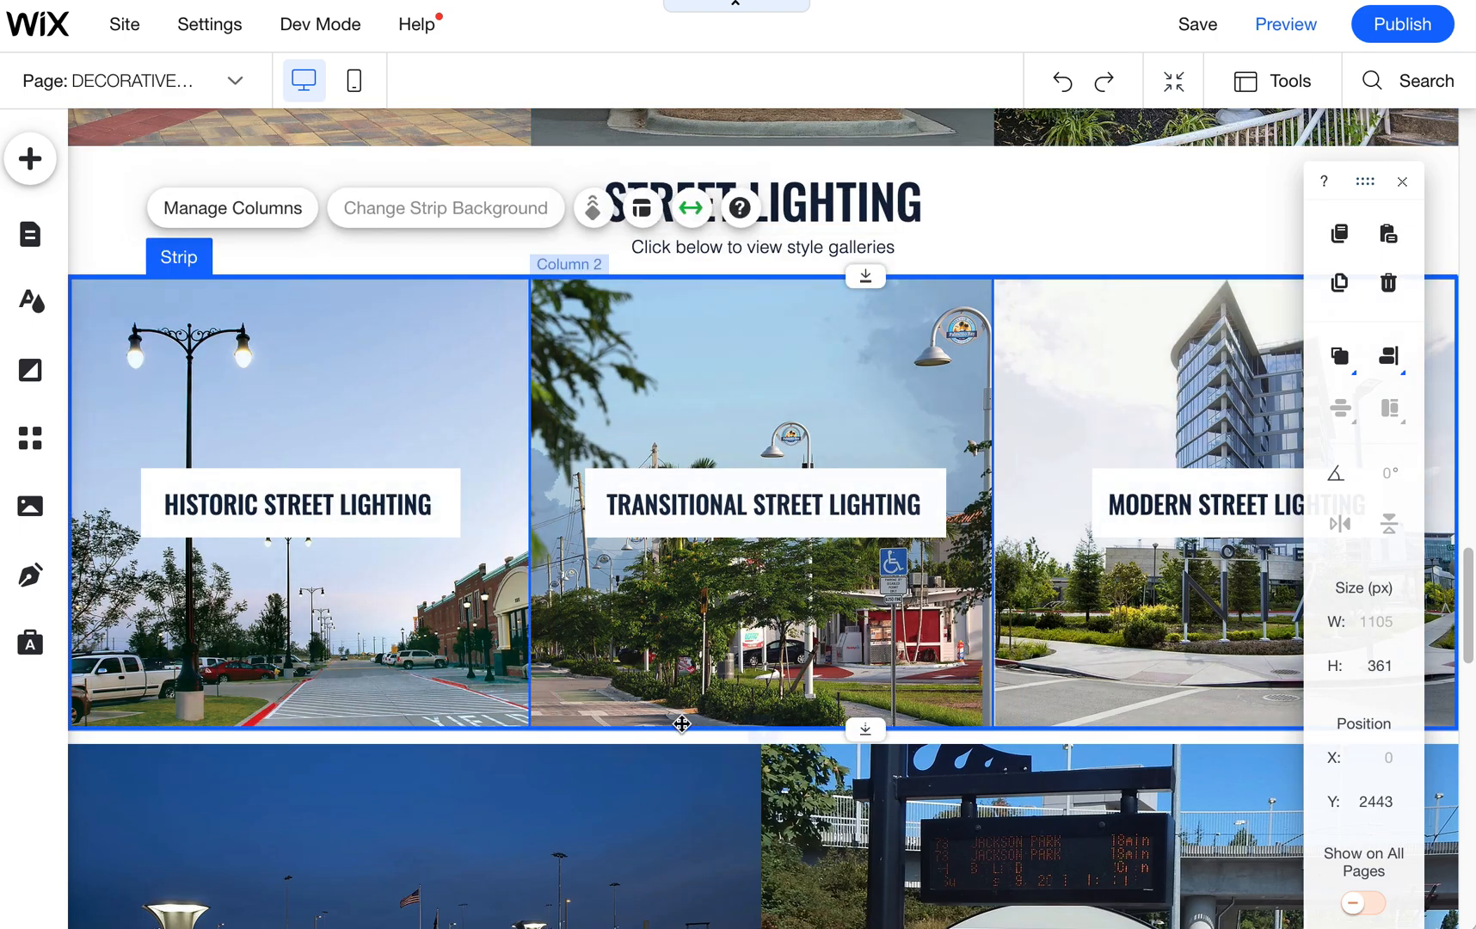
pyautogui.scroll(-8, 684, 726)
pyautogui.scroll(4, 687, 723)
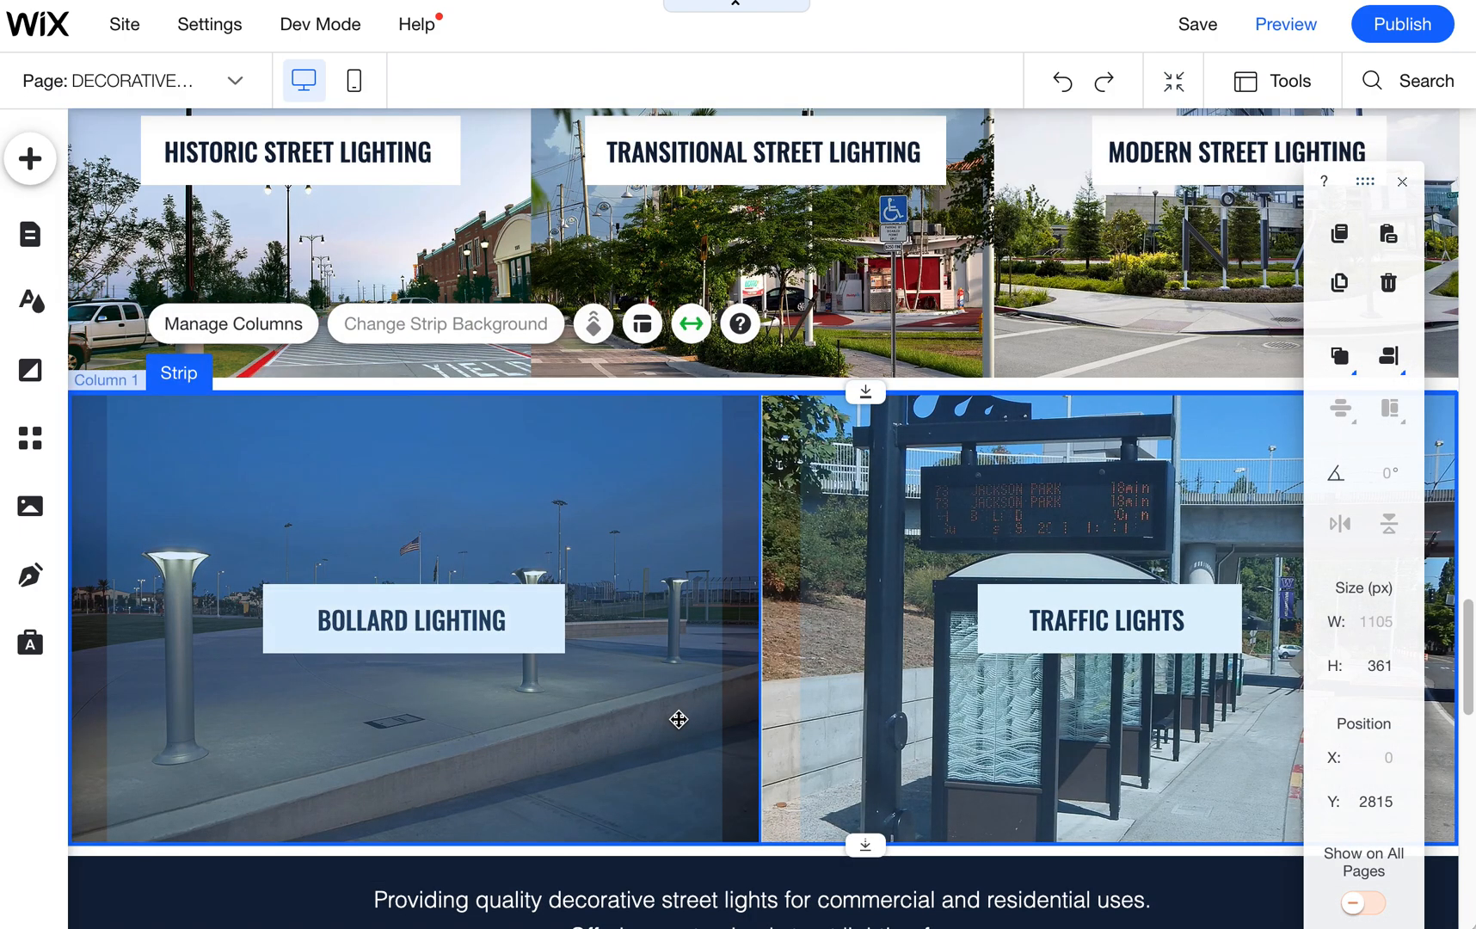
# Select the Bollard Lighting column and the button inside it
pyautogui.click(675, 718)
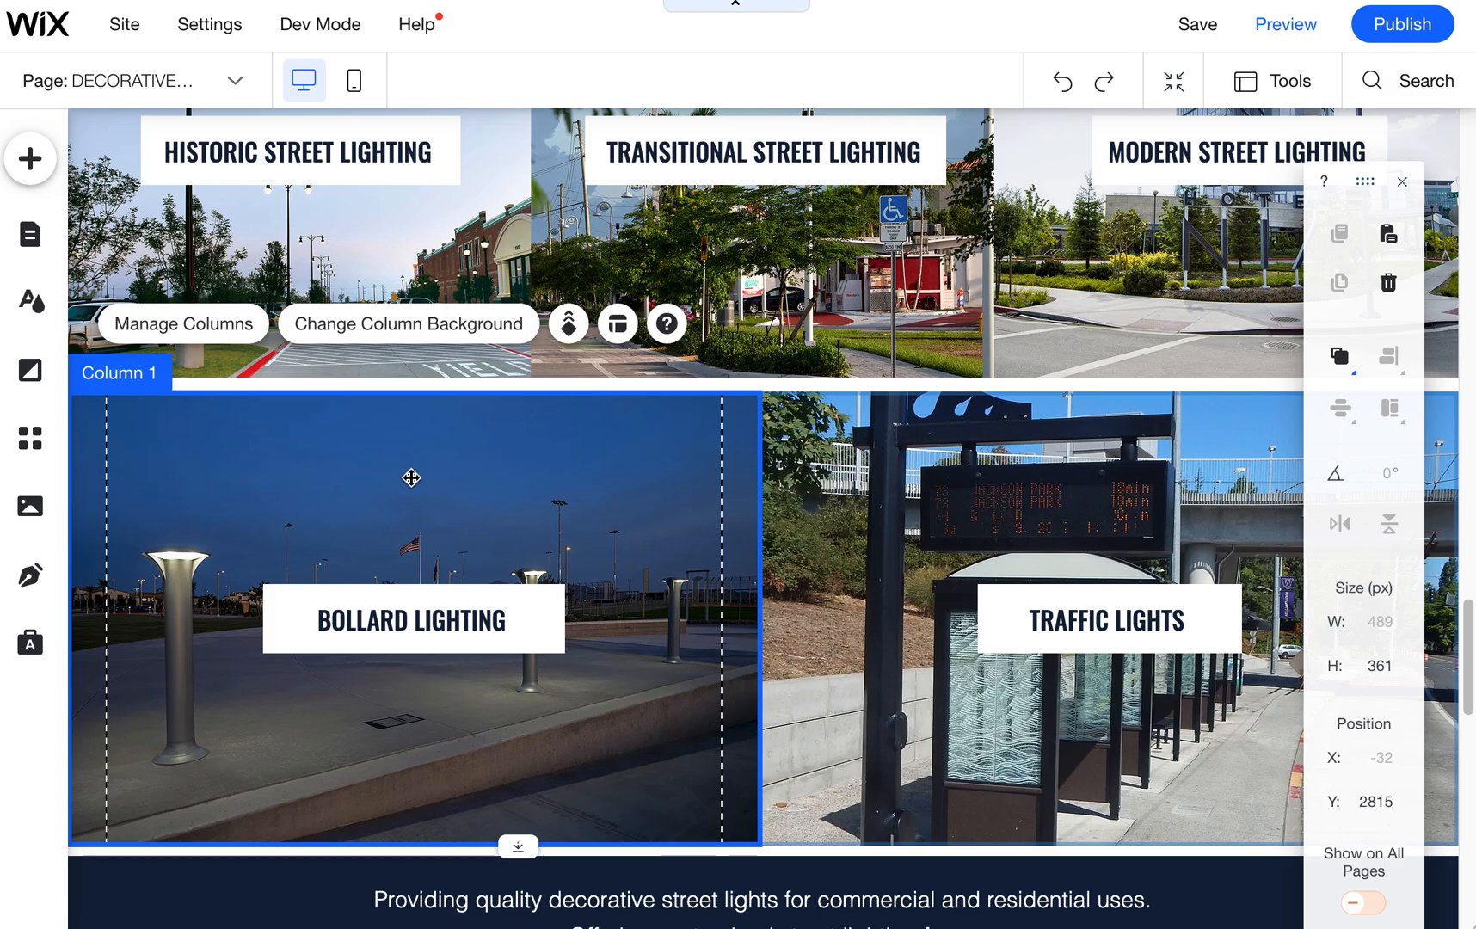
pyautogui.click(461, 594)
pyautogui.moveTo(461, 593)
pyautogui.mouseDown()
pyautogui.moveTo(484, 764)
pyautogui.moveTo(470, 595)
pyautogui.mouseUp()
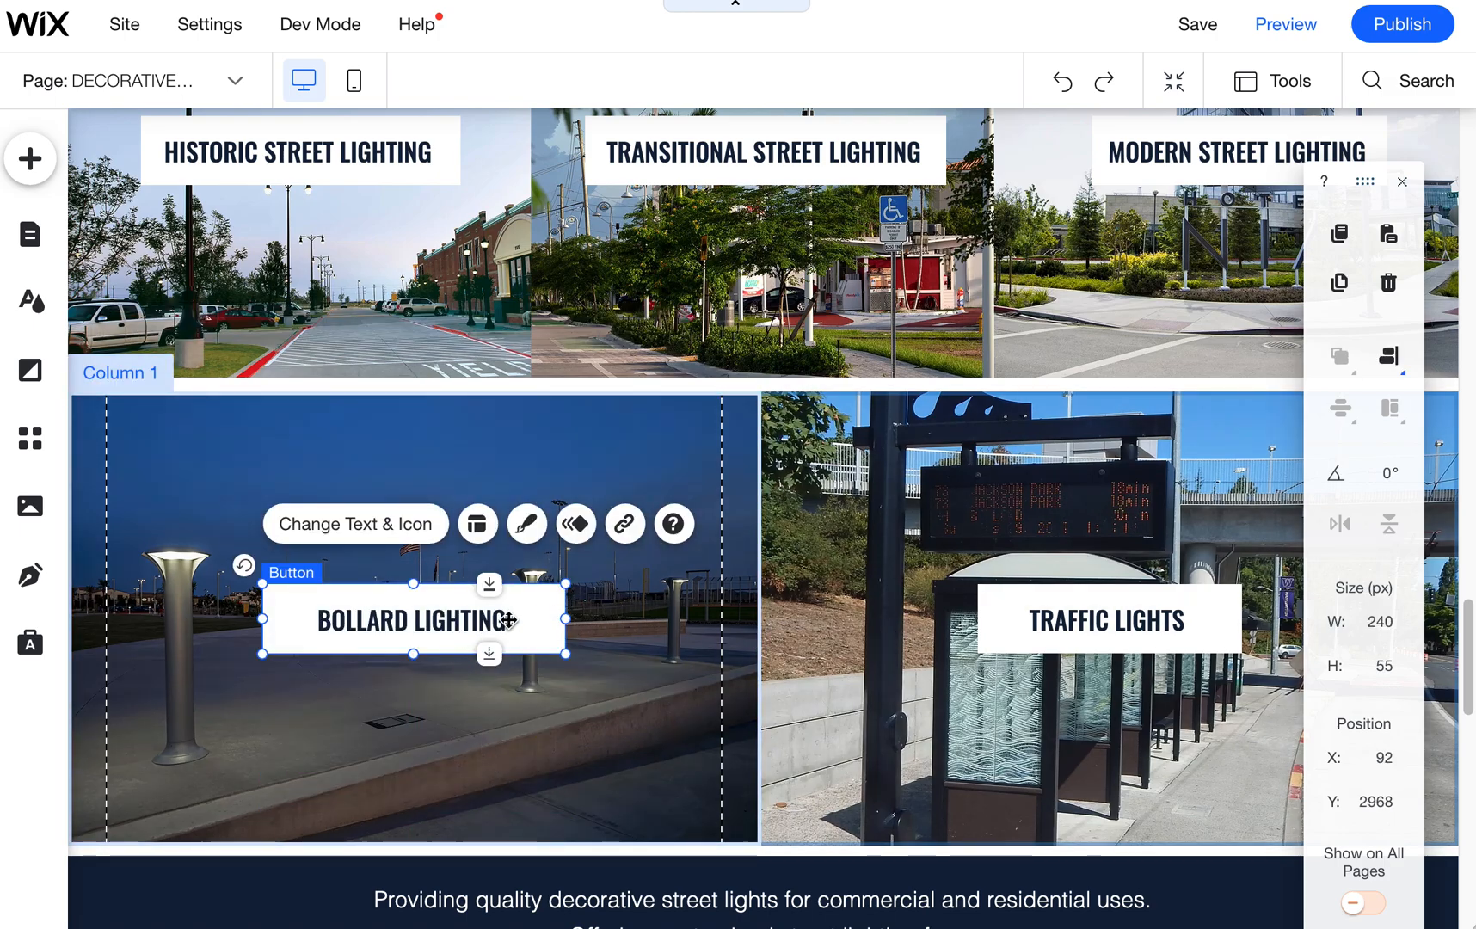
# Select the Street Lighting strip with the Historic, Transitional and Modern columns and increase its height to 465 px
pyautogui.scroll(8, 864, 594)
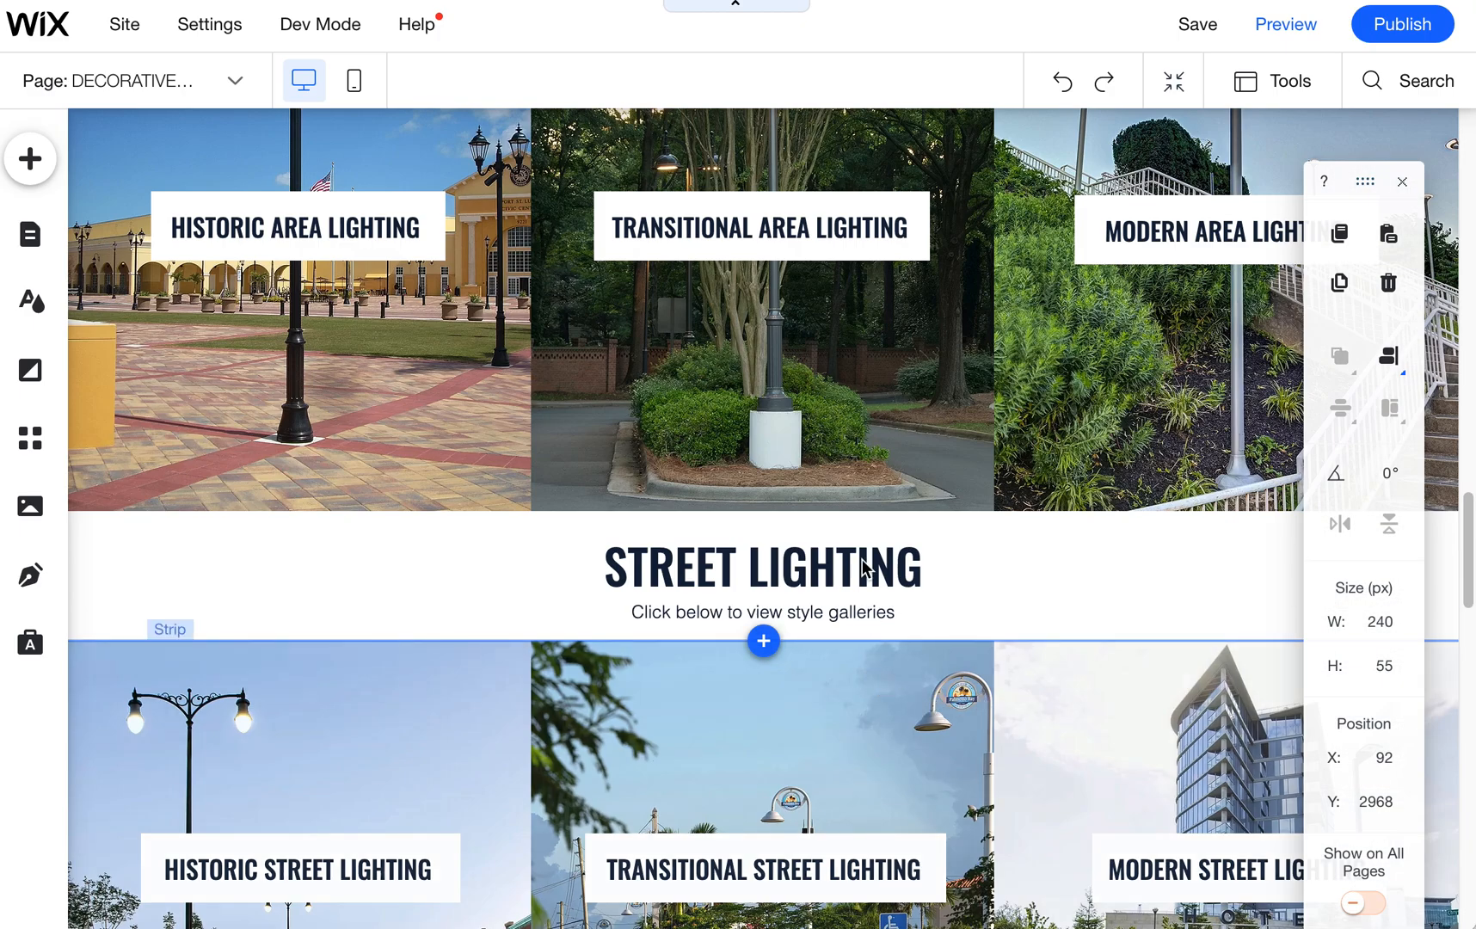
pyautogui.scroll(3, 762, 267)
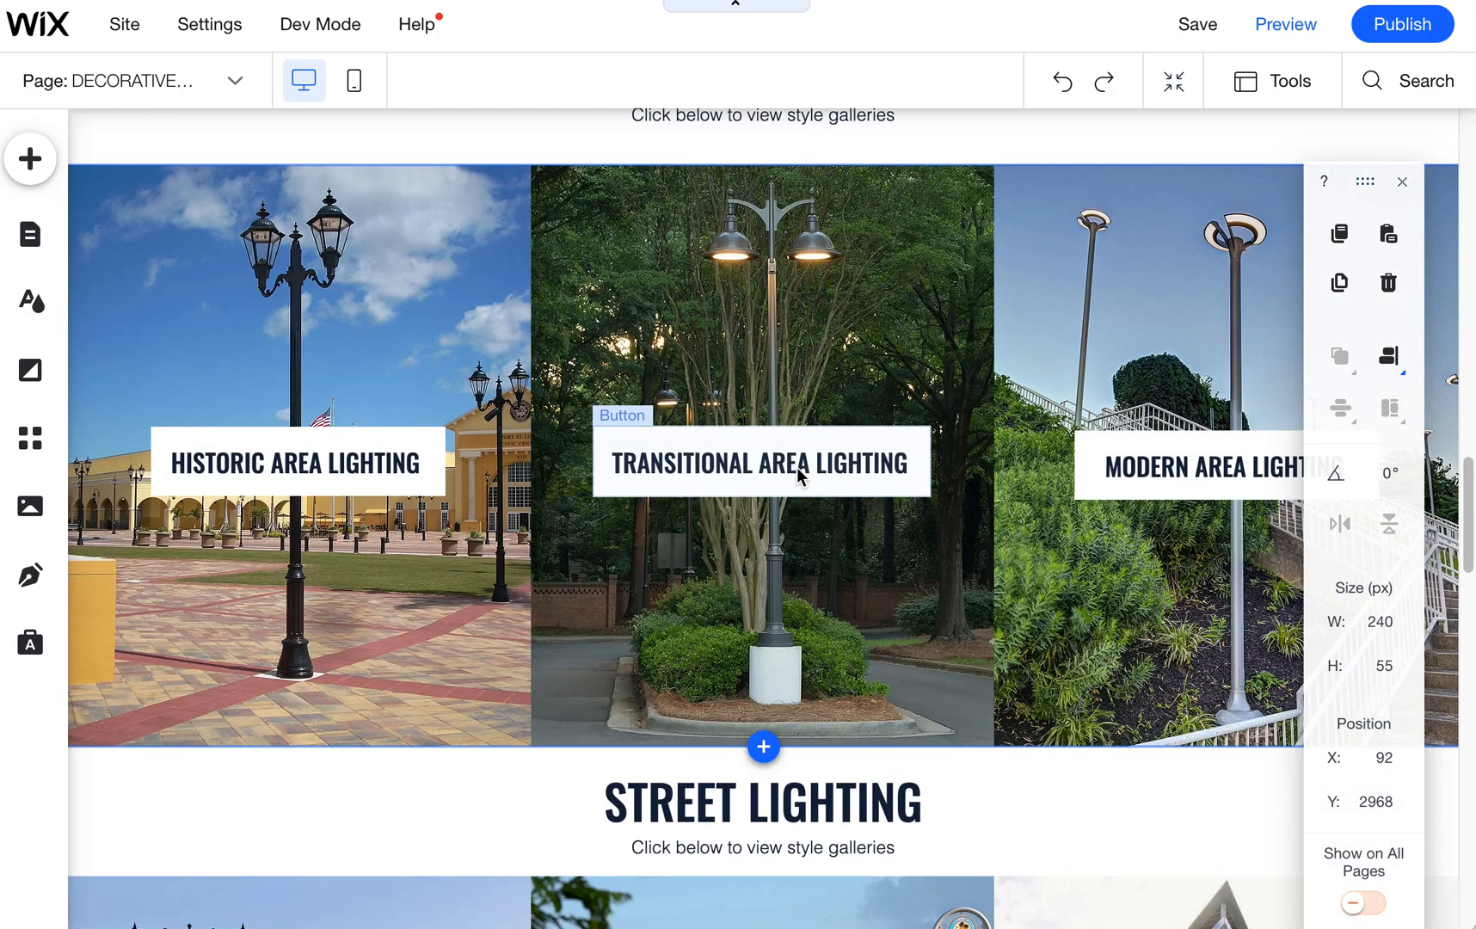
pyautogui.scroll(-10, 796, 467)
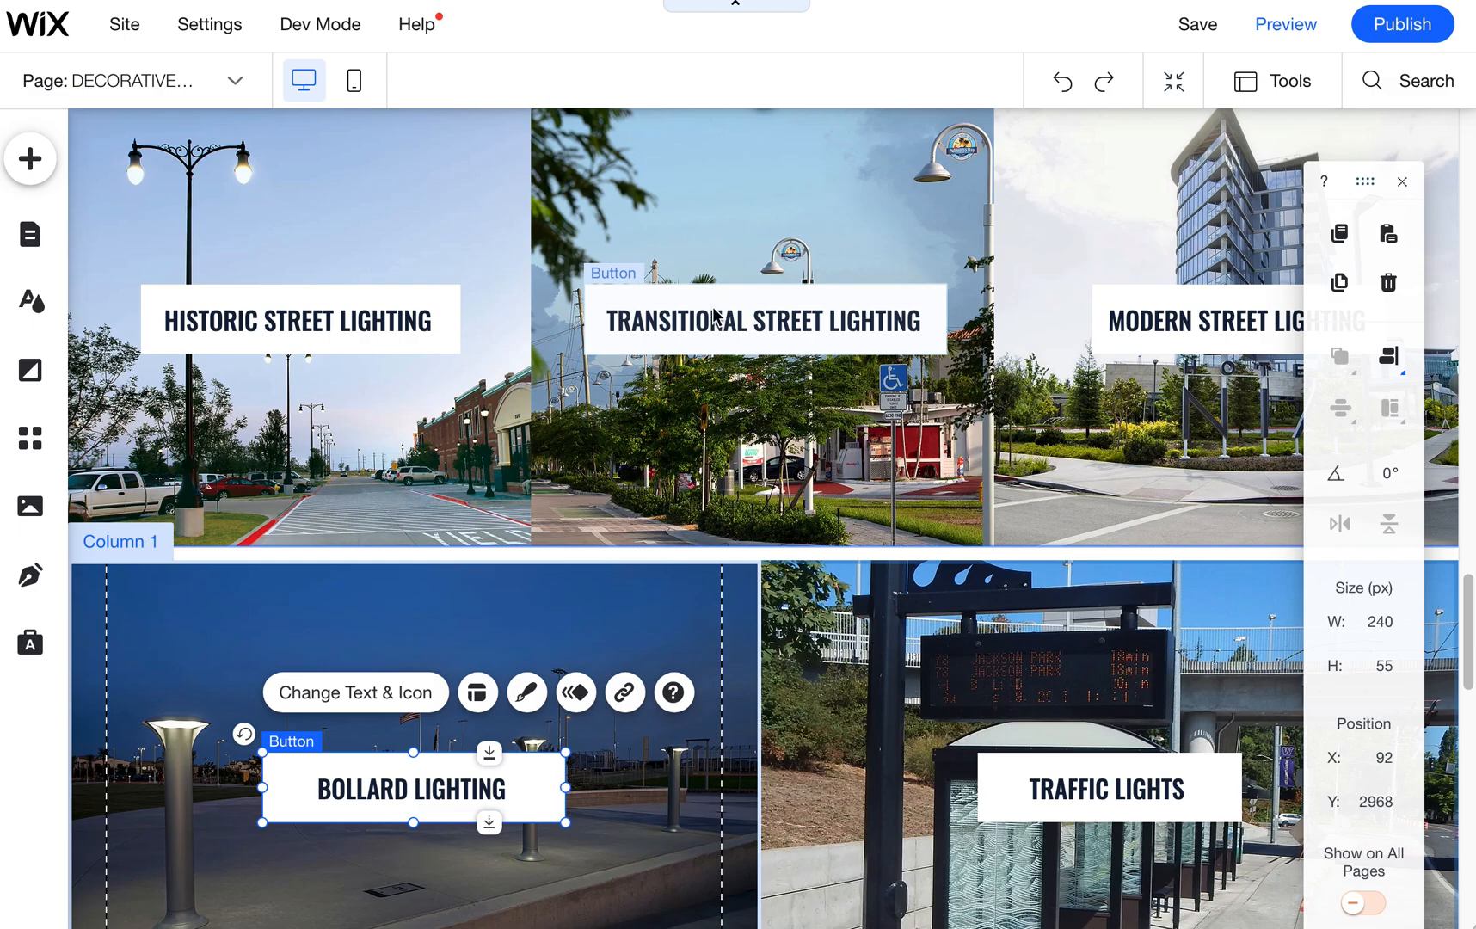
pyautogui.scroll(1, 731, 472)
pyautogui.click(800, 526)
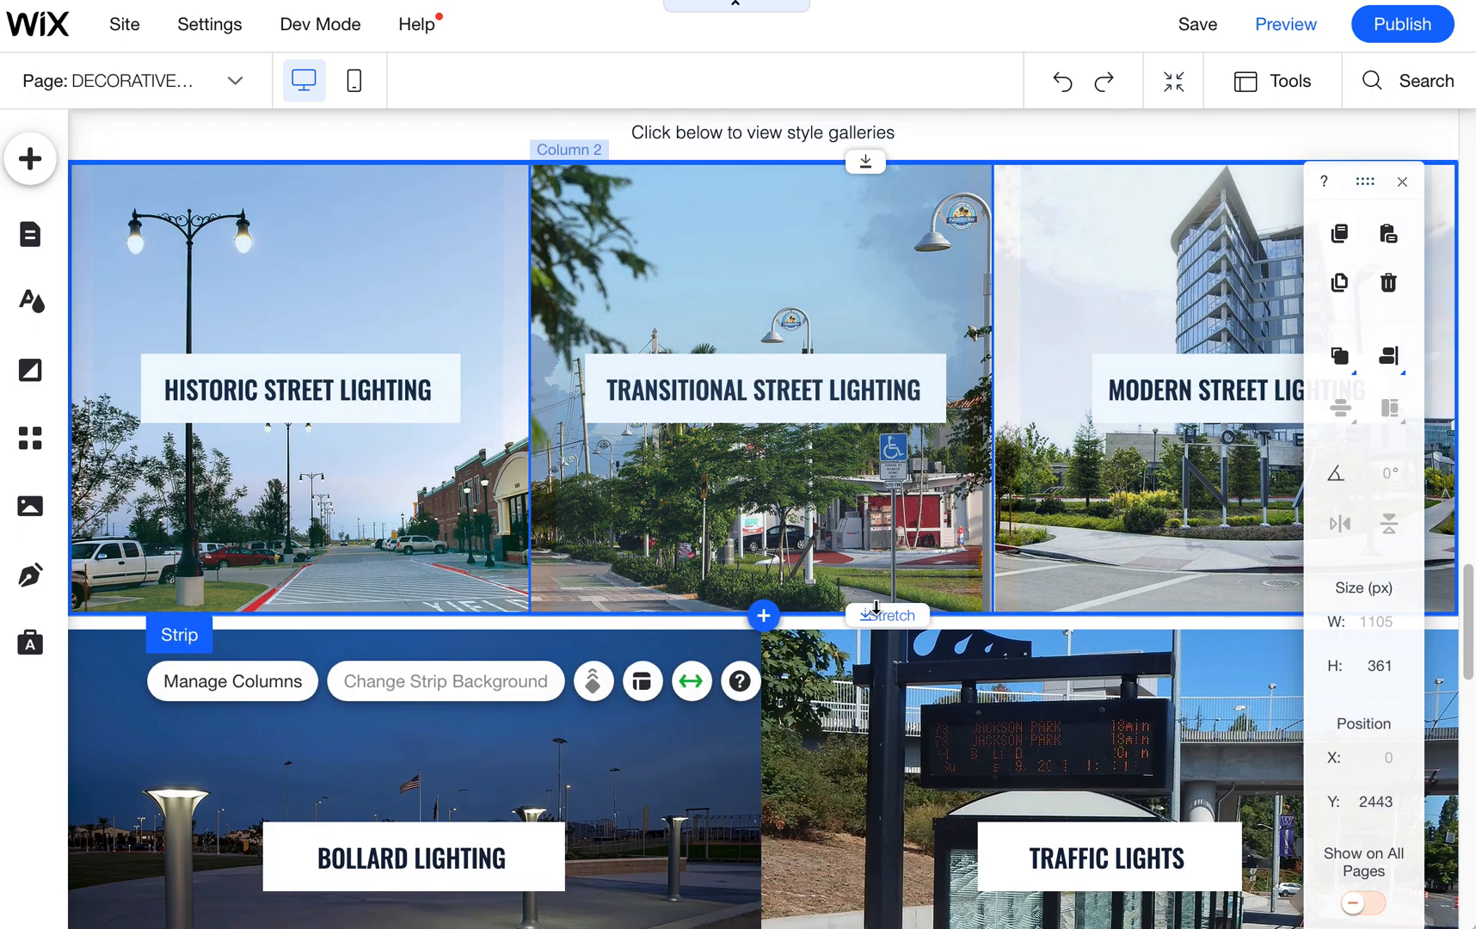
pyautogui.moveTo(875, 607); pyautogui.dragTo(856, 742)
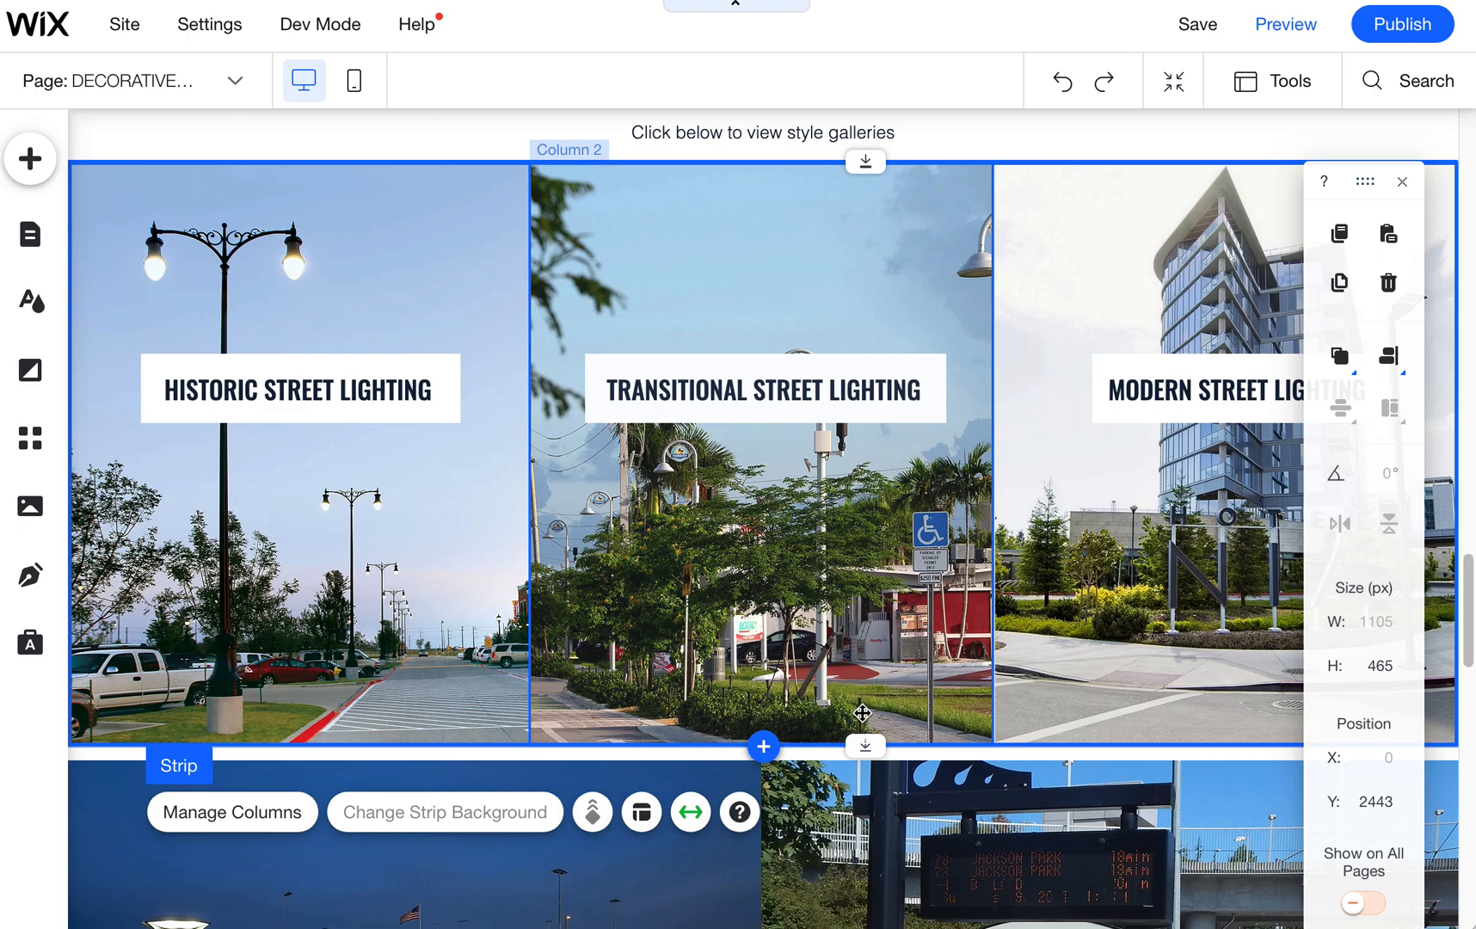
# Move the Historic, Transitional and Modern Street Lighting buttons down together to a Y position of 2656
pyautogui.click(770, 389)
pyautogui.keyDown('shift'); pyautogui.click(297, 391); pyautogui.keyUp('shift')
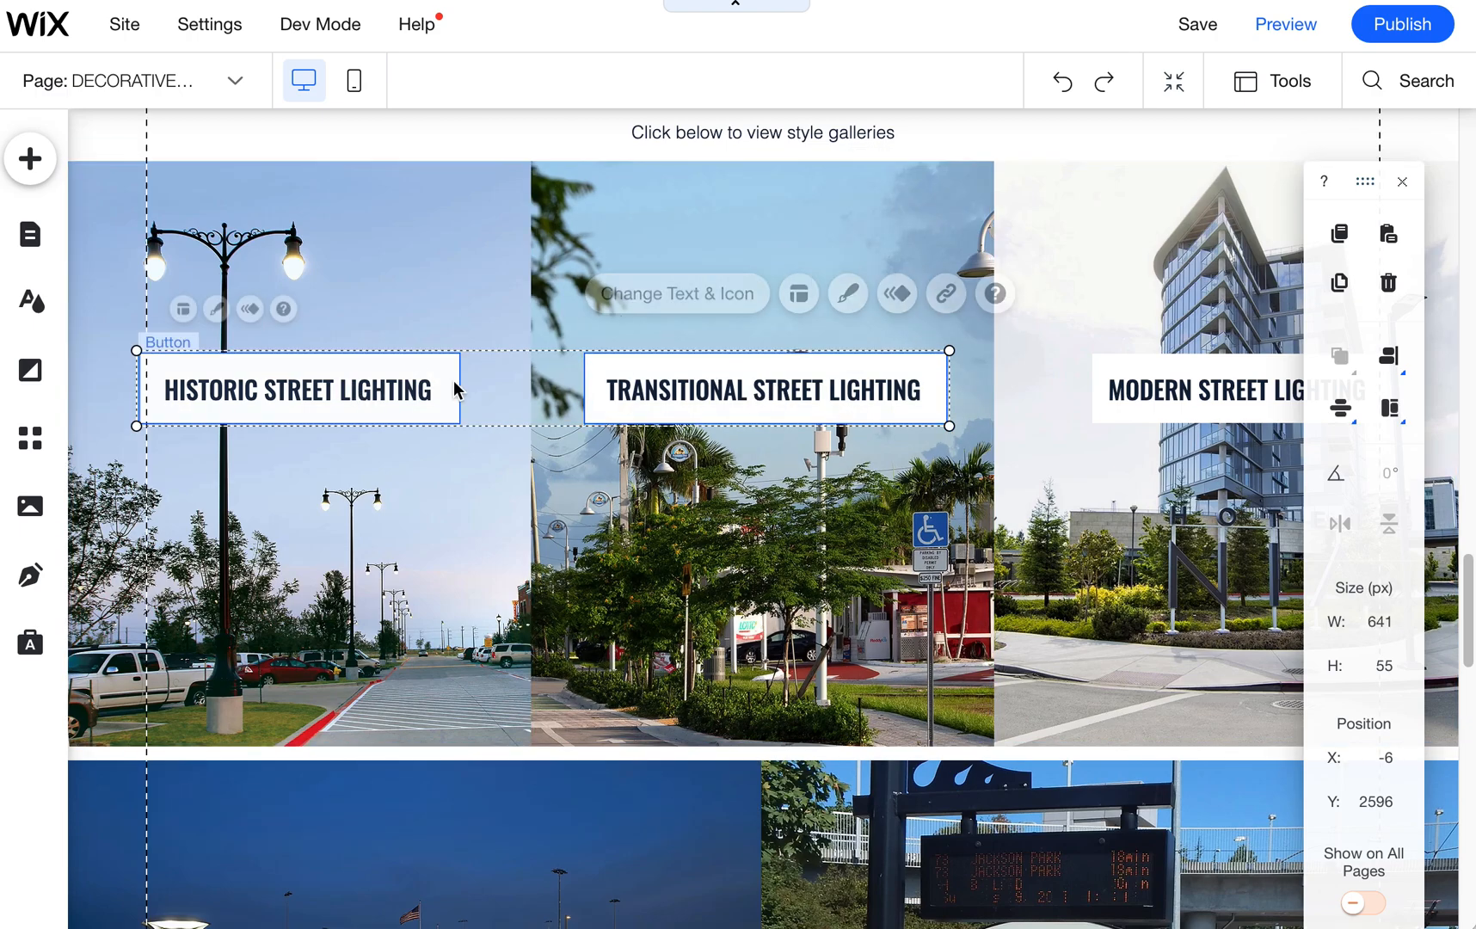
pyautogui.keyDown('shift'); pyautogui.click(1165, 397); pyautogui.keyUp('shift')
pyautogui.moveTo(1165, 398); pyautogui.dragTo(1216, 464)
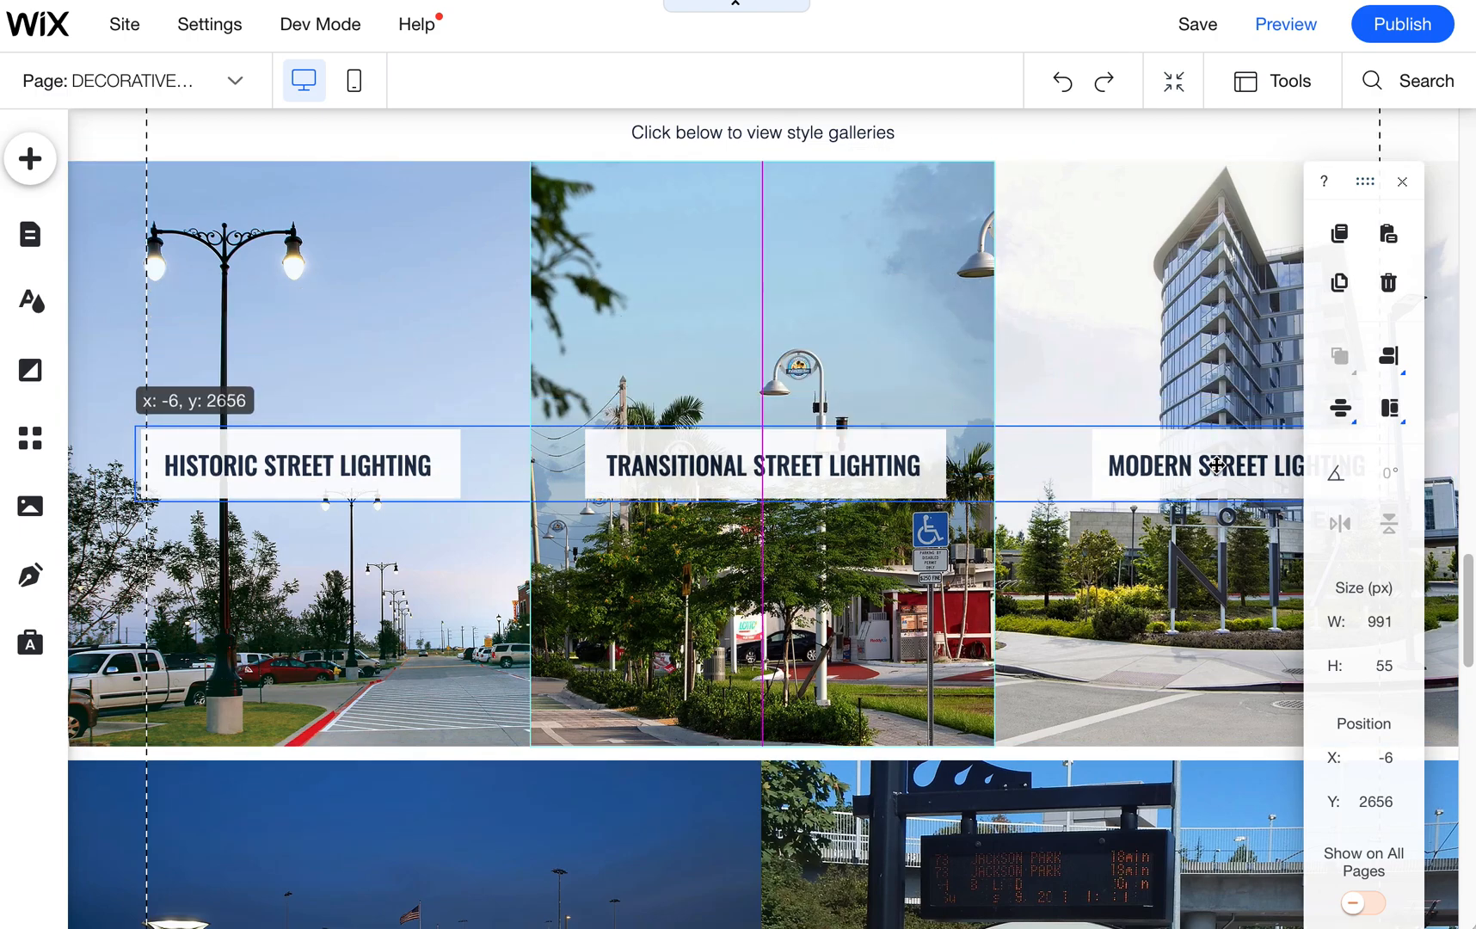
# Hide the floating editor Toolbar so it stops covering the Modern Street Lighting column
pyautogui.moveTo(1364, 180); pyautogui.dragTo(1039, 179)
pyautogui.click(1069, 186)
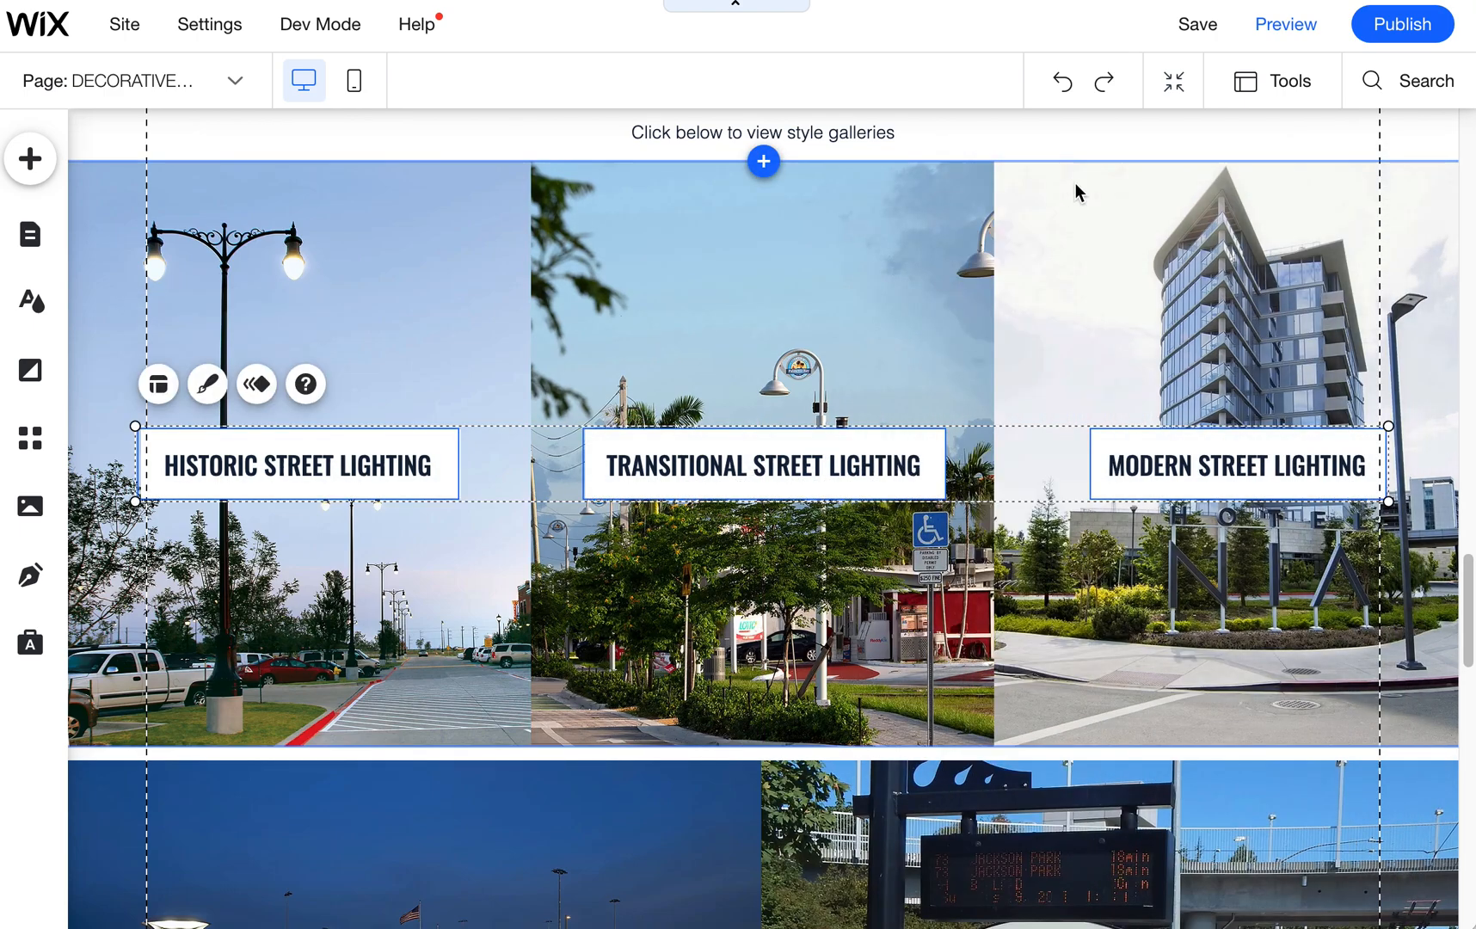
pyautogui.click(1277, 103)
pyautogui.click(1251, 164)
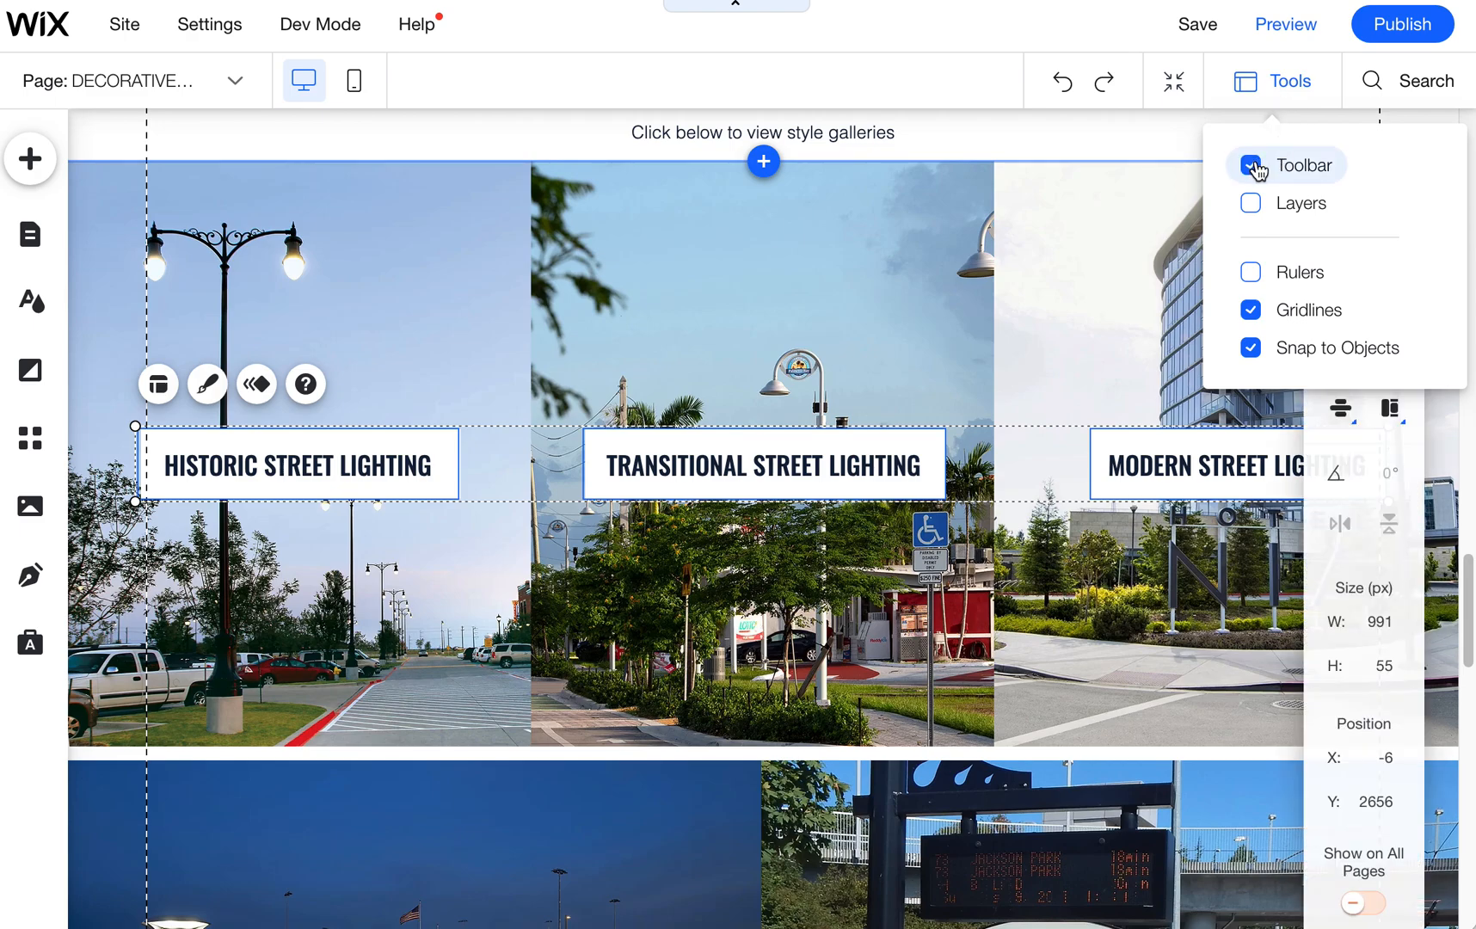
pyautogui.click(1251, 164)
# Open the Transitional Street Lighting column's background options, view its image in Photo Studio, and leave without editing it
pyautogui.click(1070, 412)
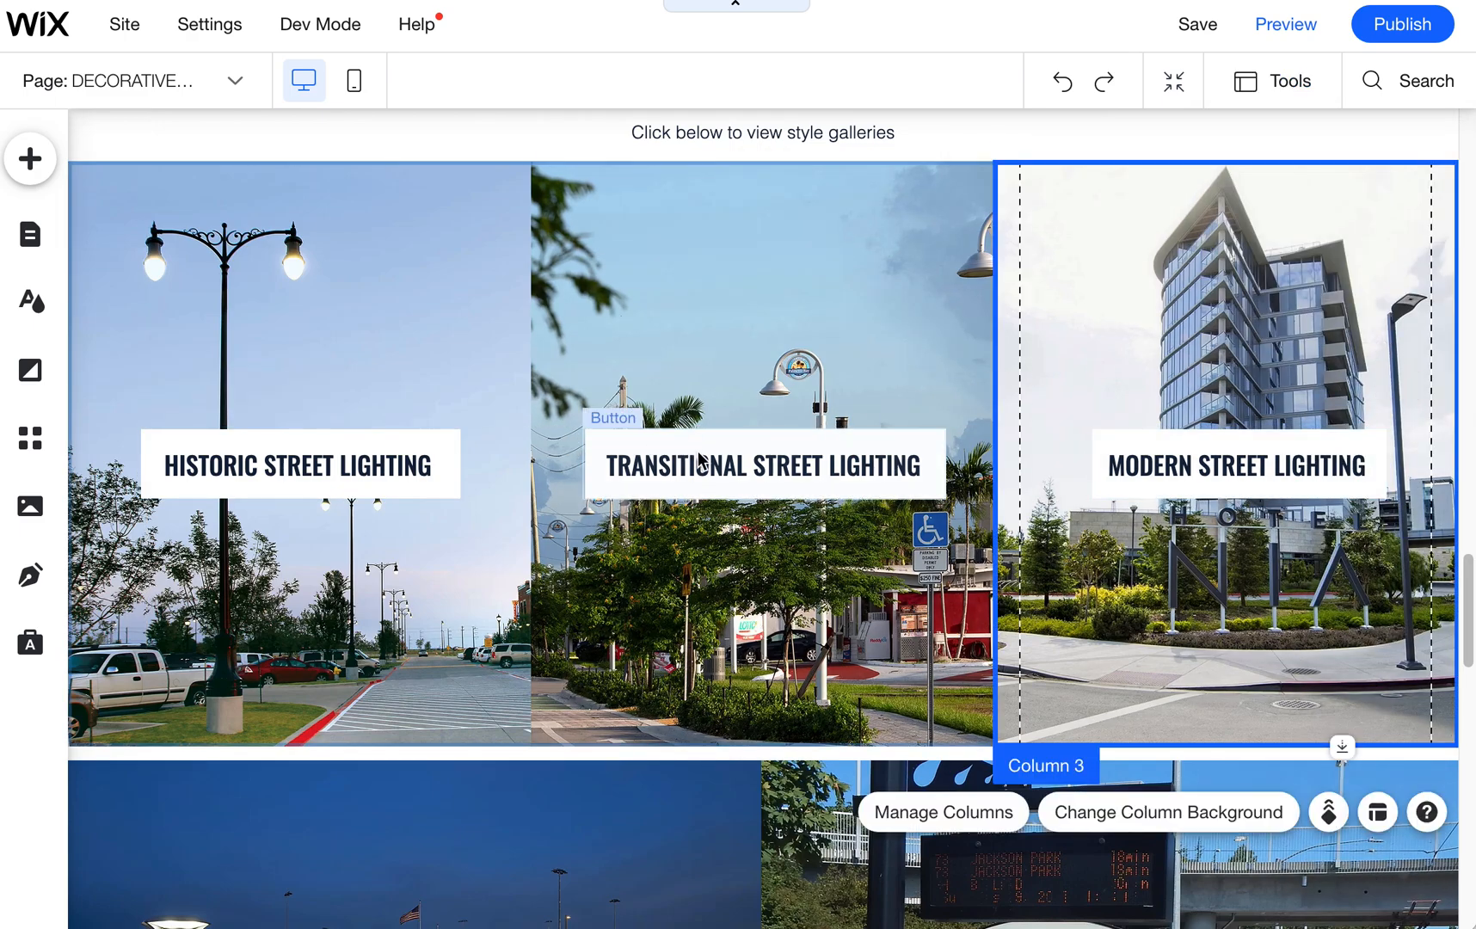
pyautogui.click(757, 634)
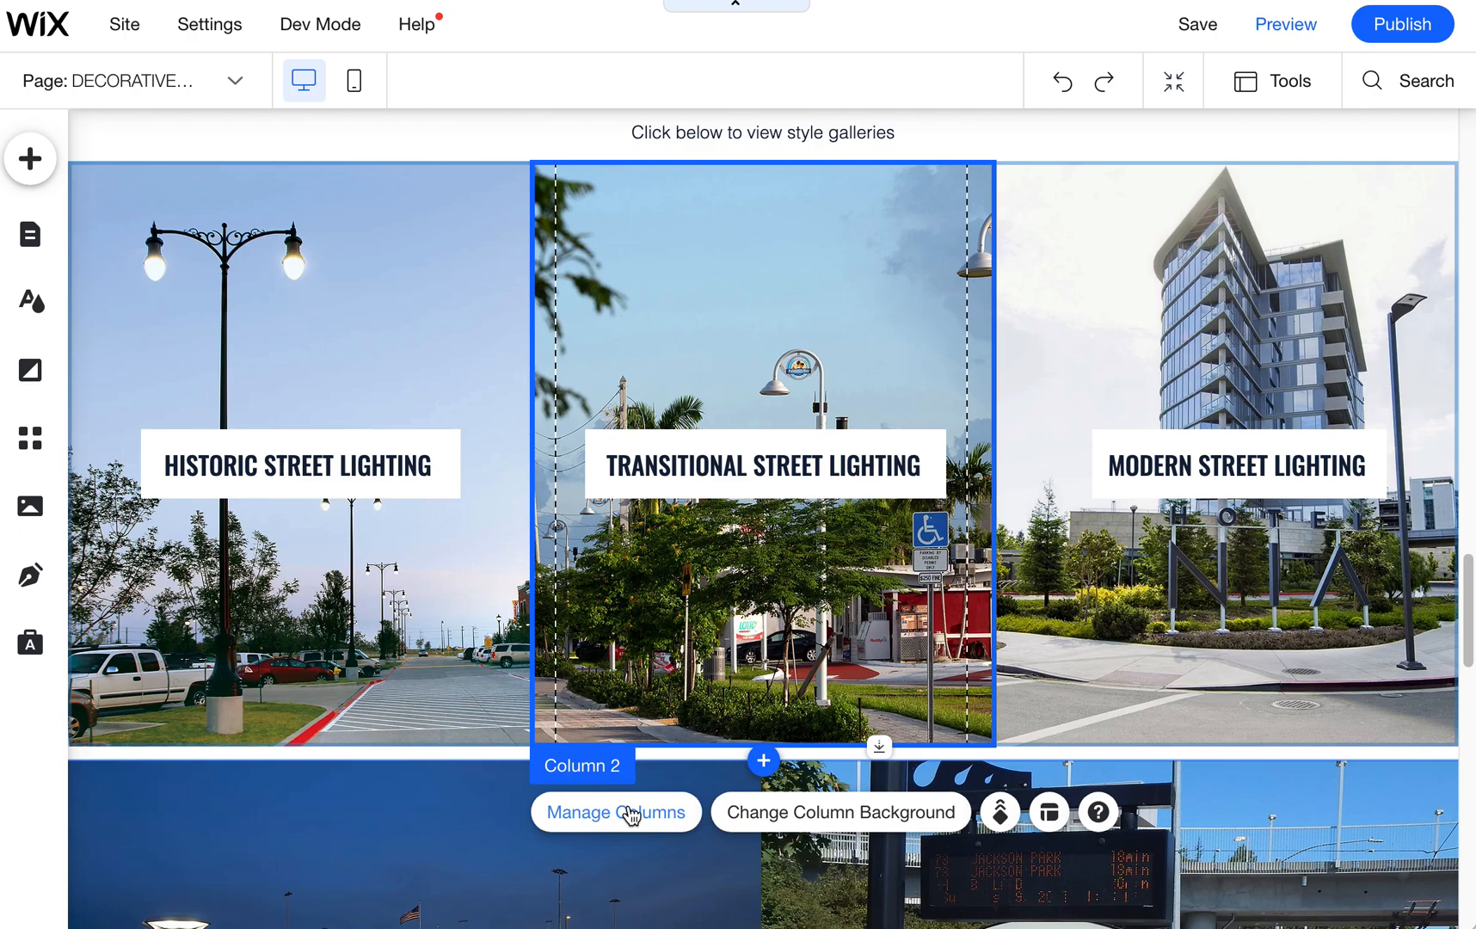
pyautogui.click(778, 817)
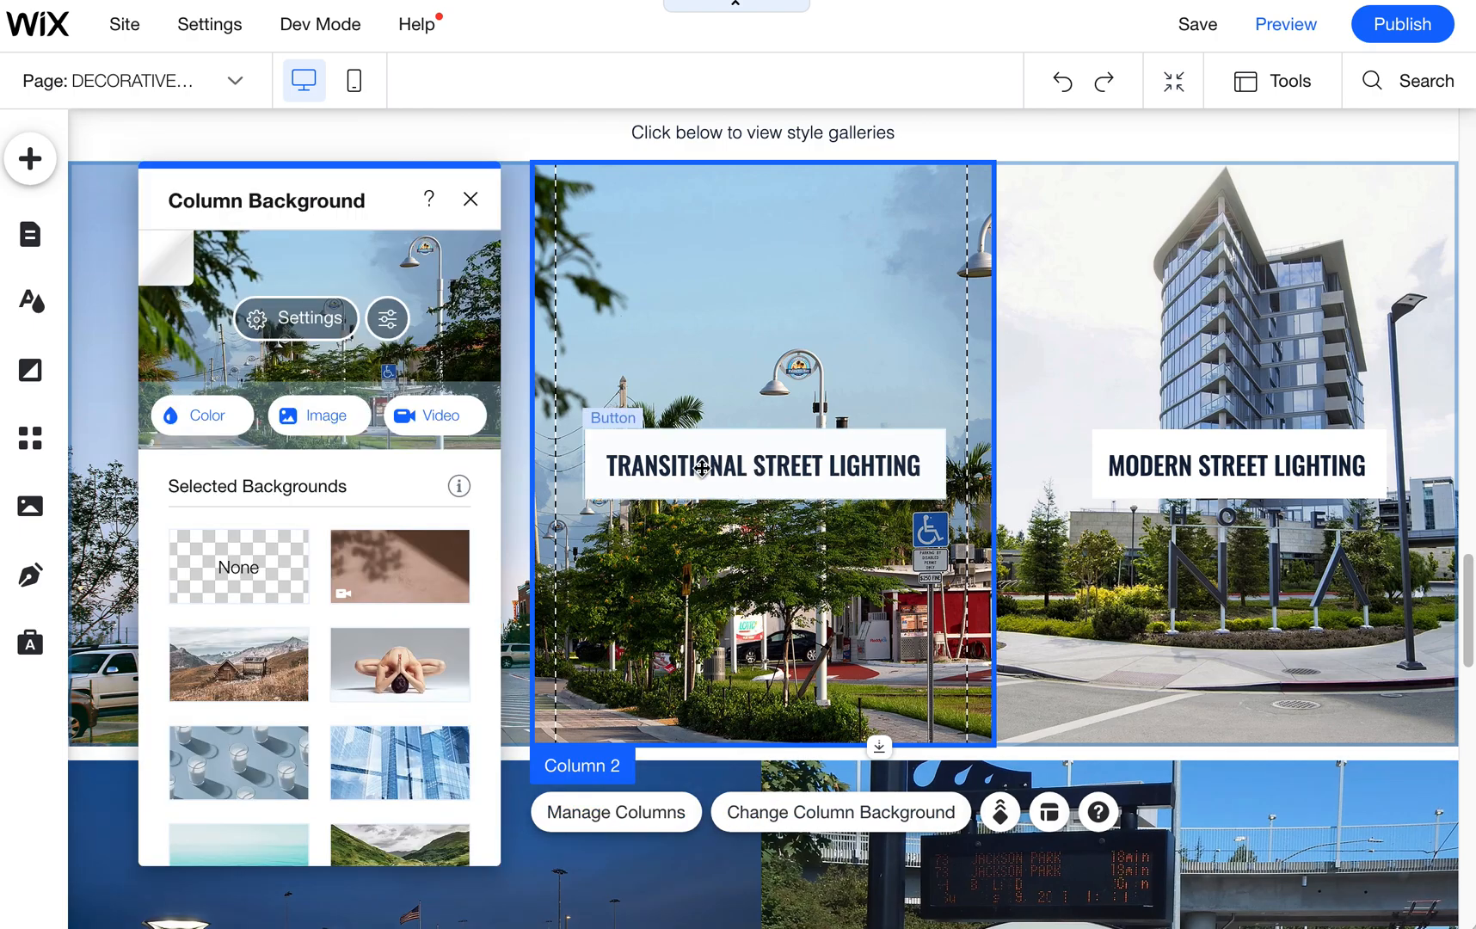
pyautogui.click(388, 318)
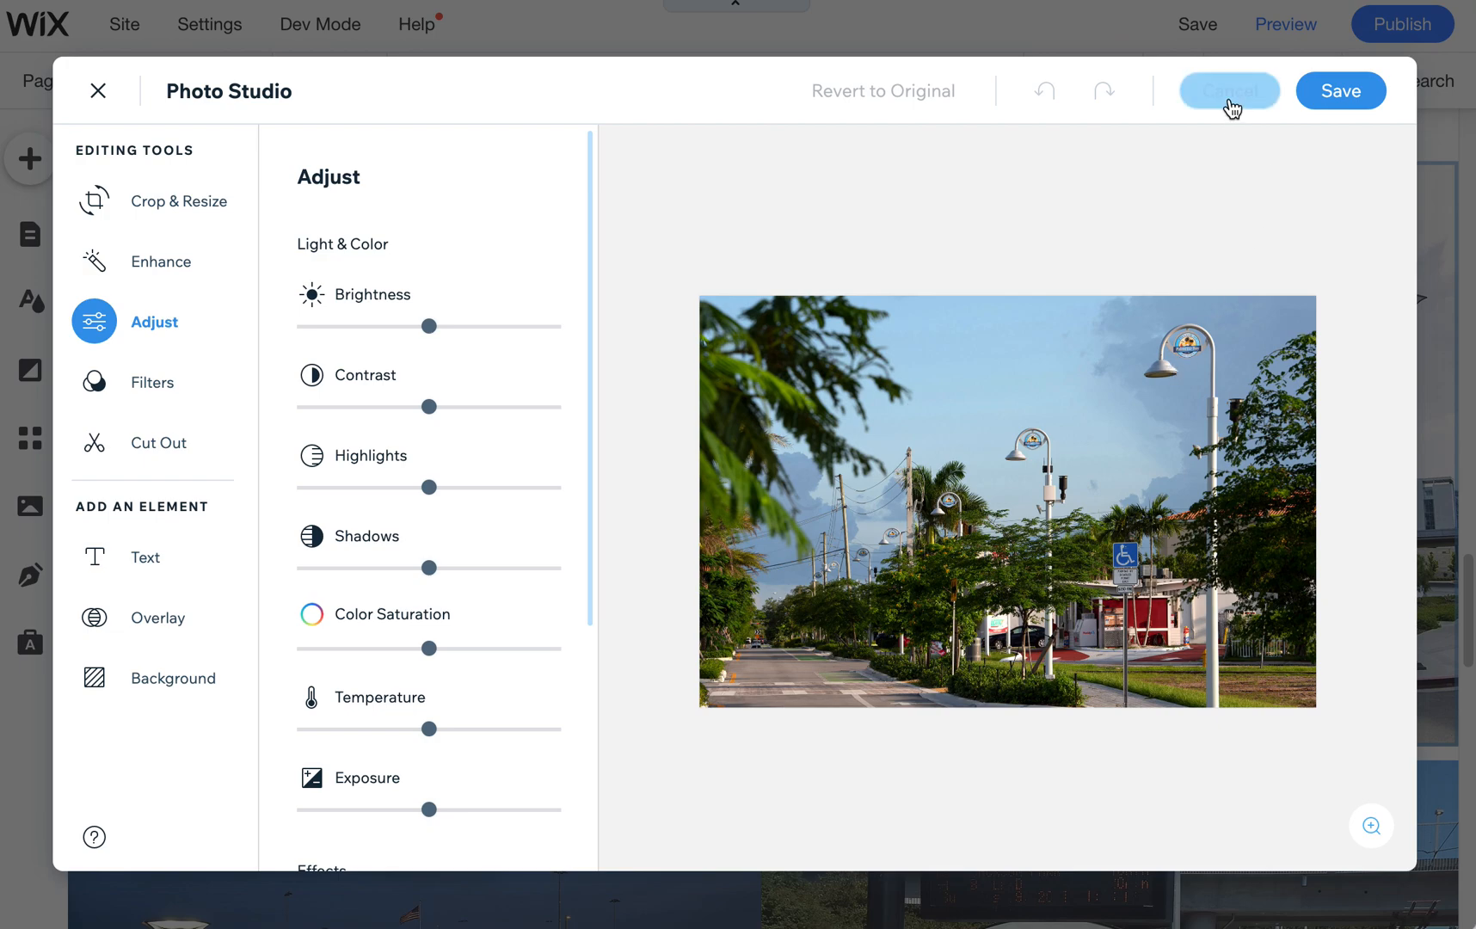
pyautogui.click(1229, 92)
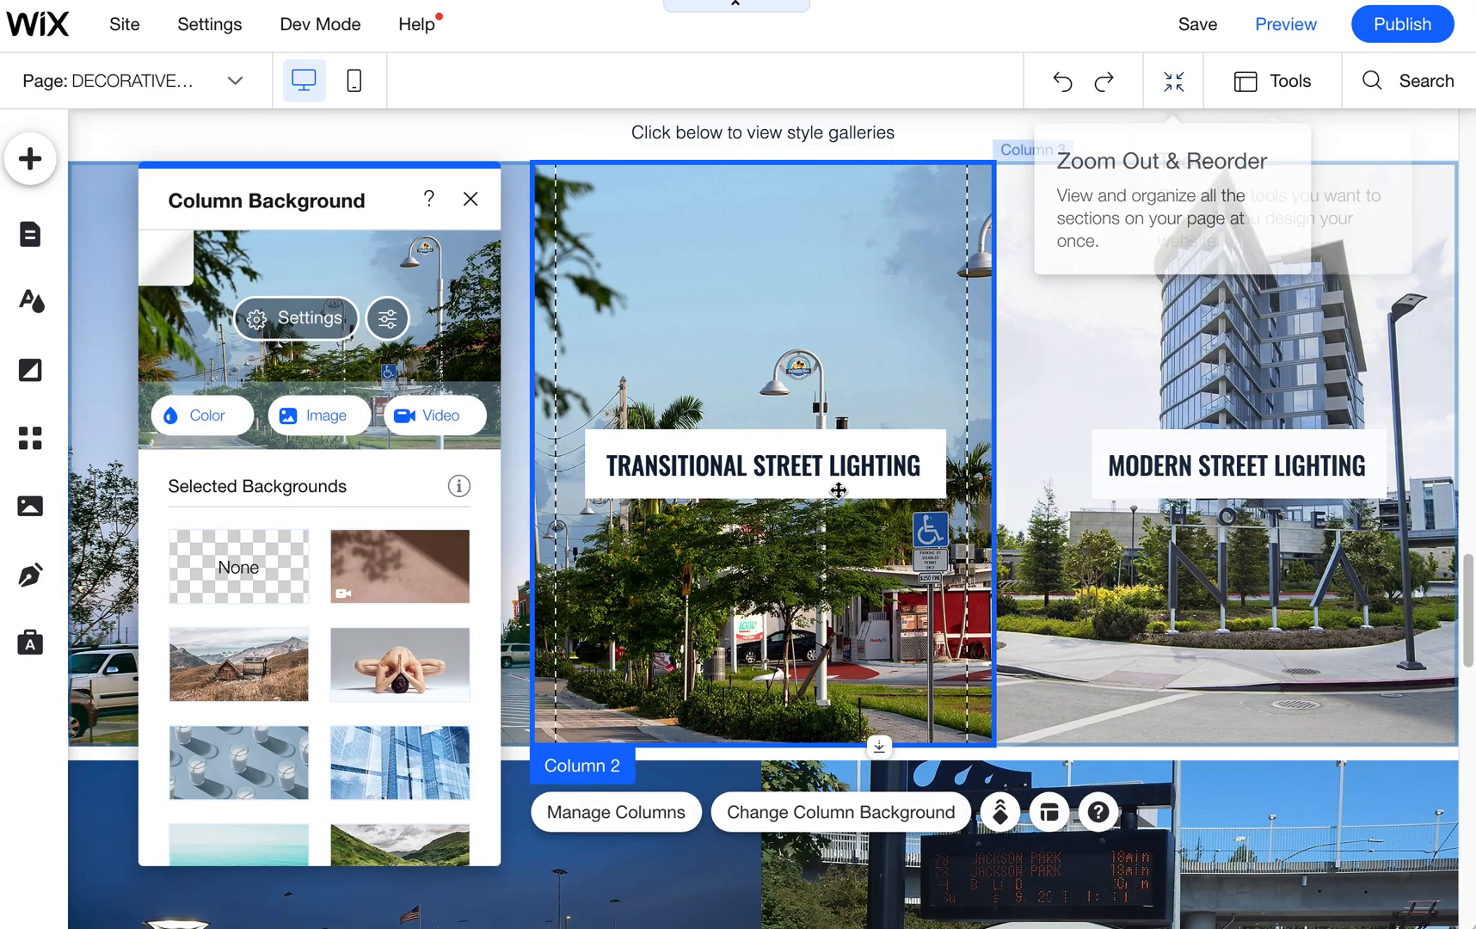
# Set the Transitional Street Lighting column's background image position to middle right and close the image settings
pyautogui.click(388, 319)
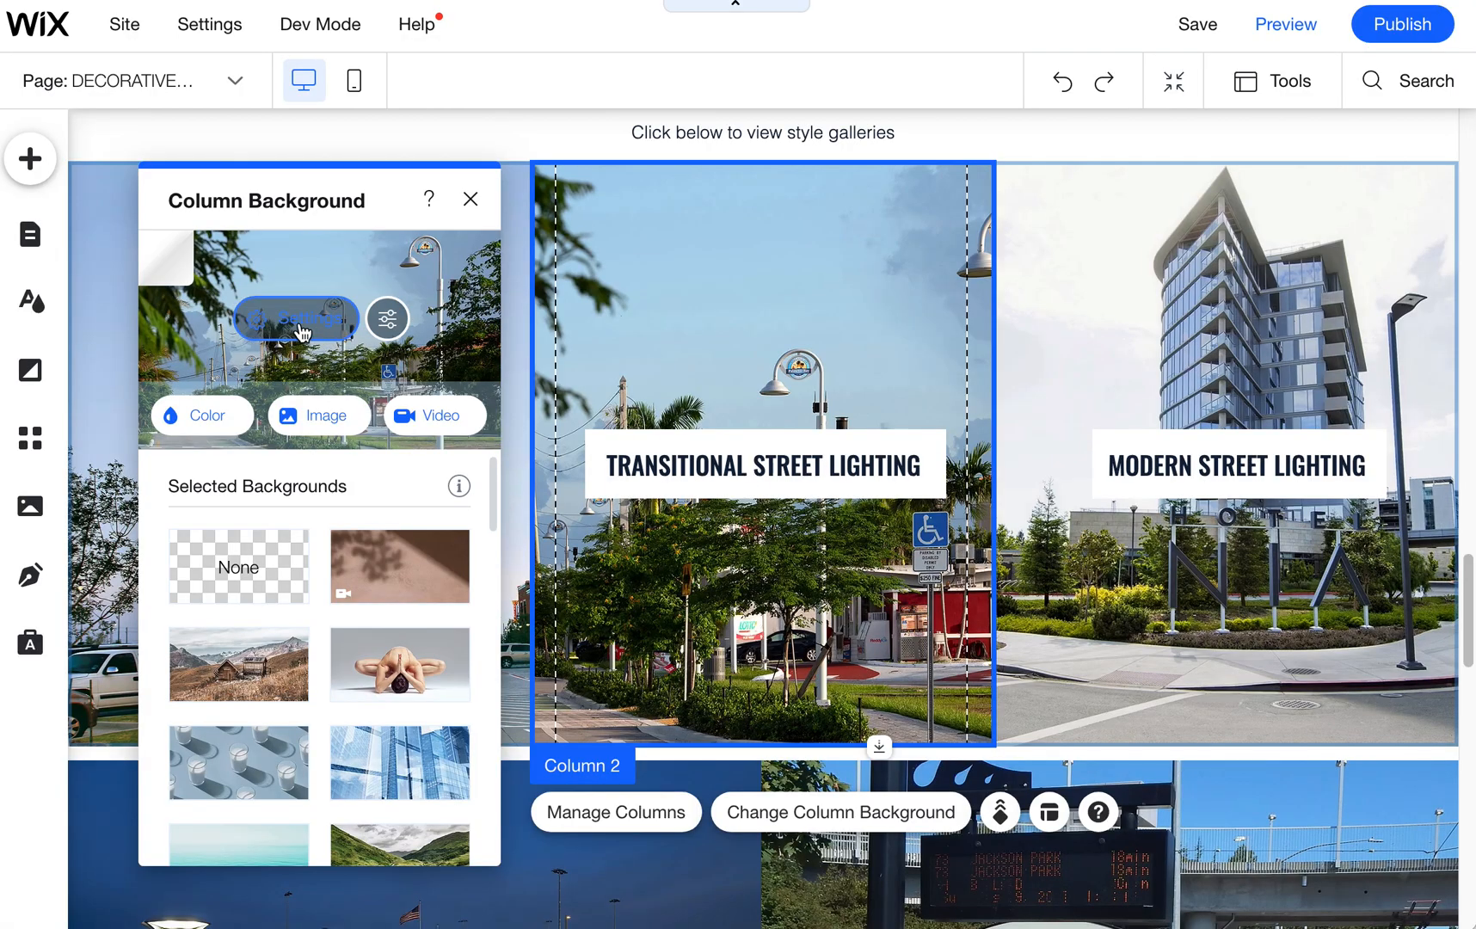
pyautogui.click(385, 315)
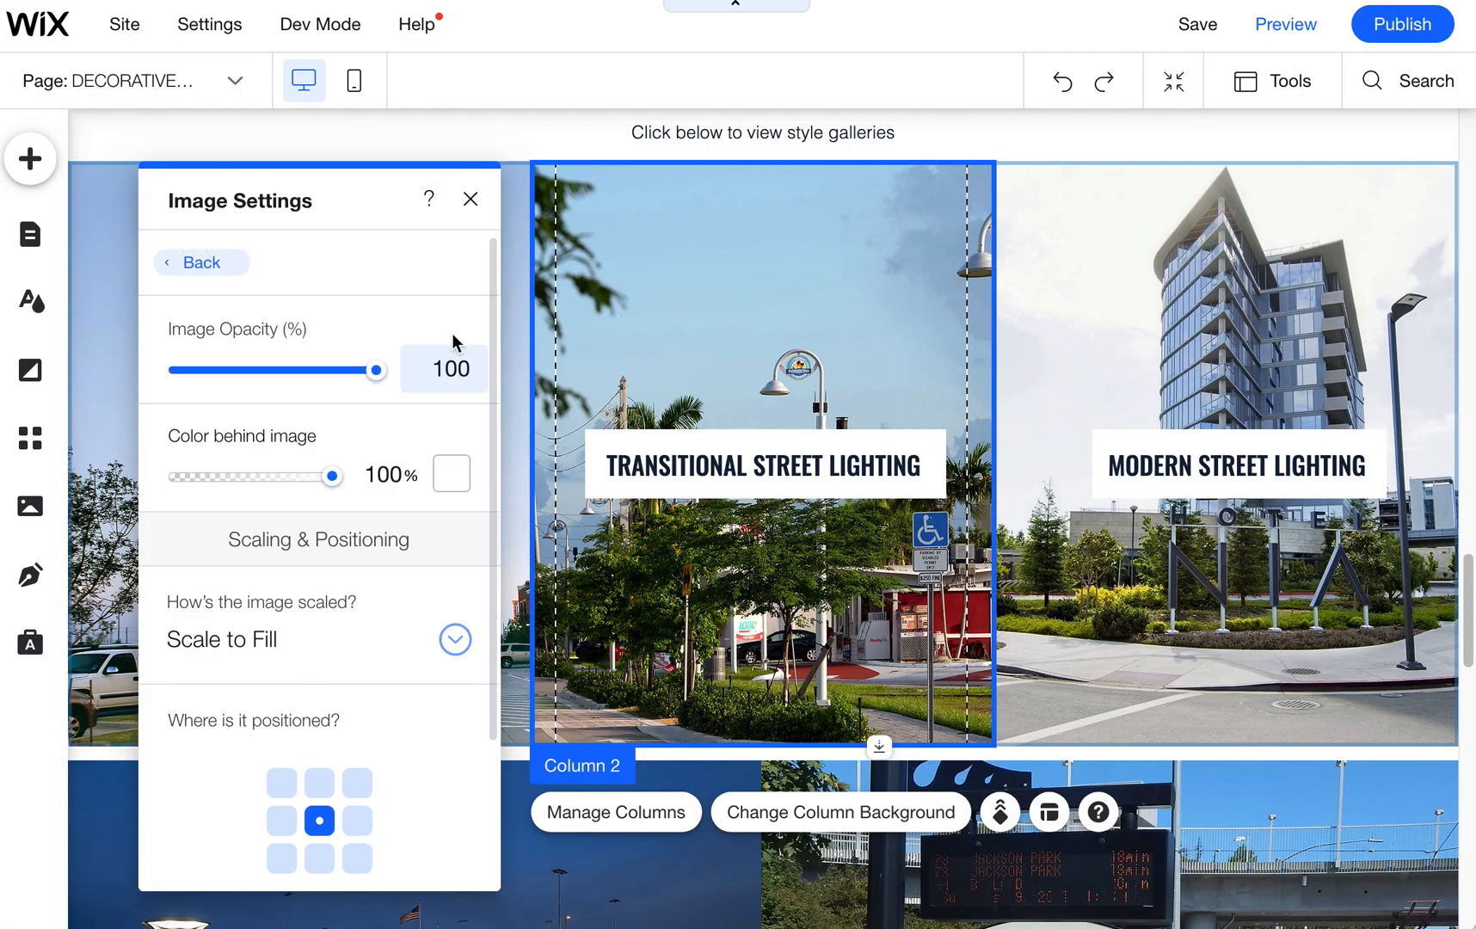
pyautogui.click(359, 828)
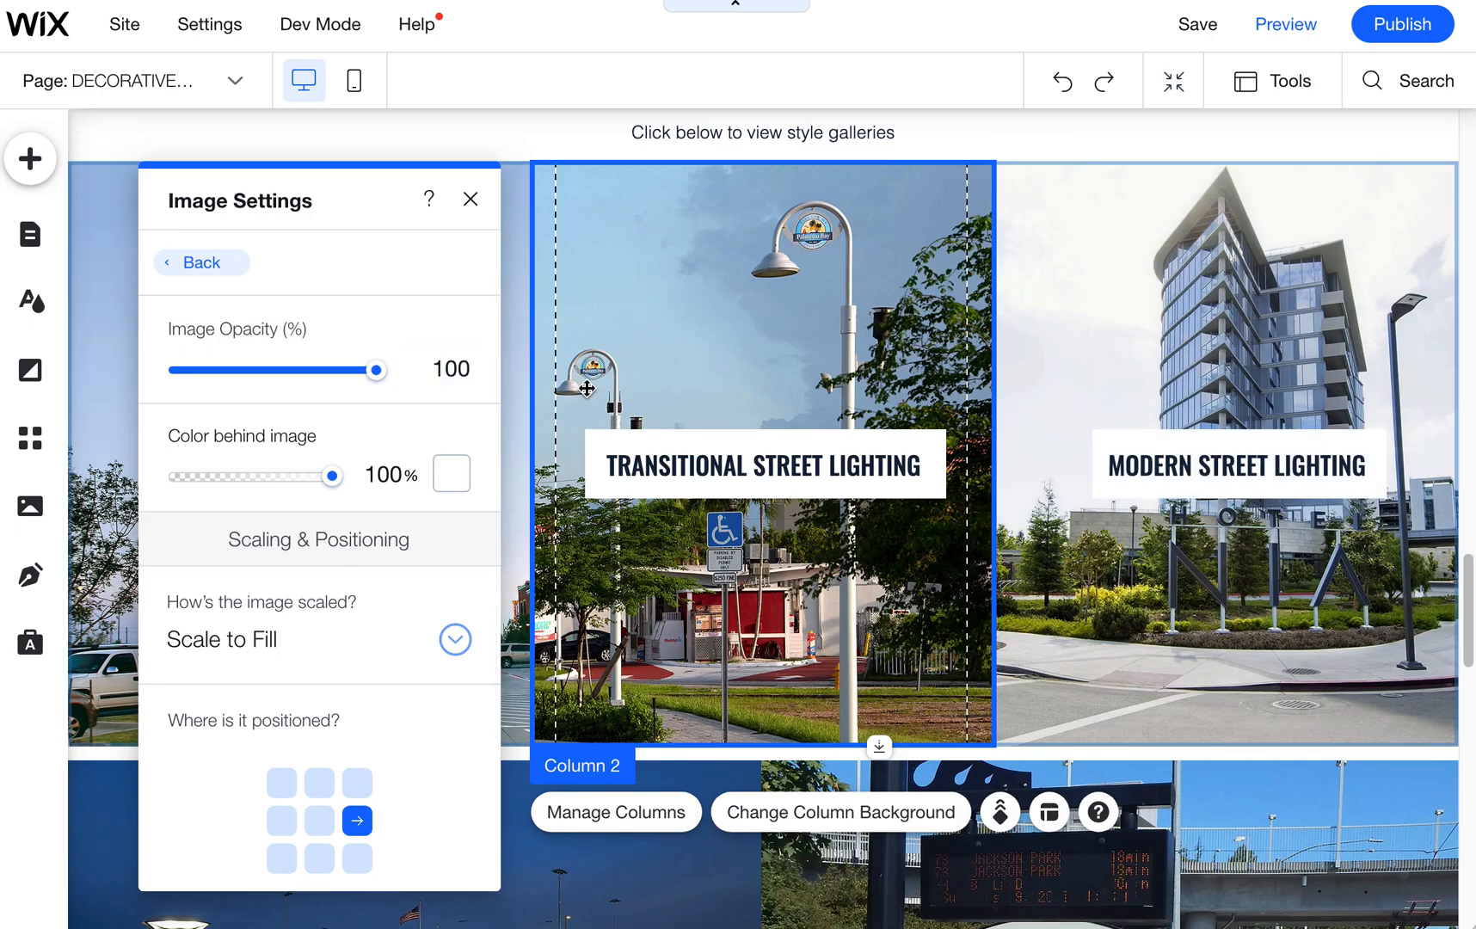
pyautogui.click(470, 200)
# Publish the site and switch to the Historic Area Lighting page
pyautogui.click(1392, 36)
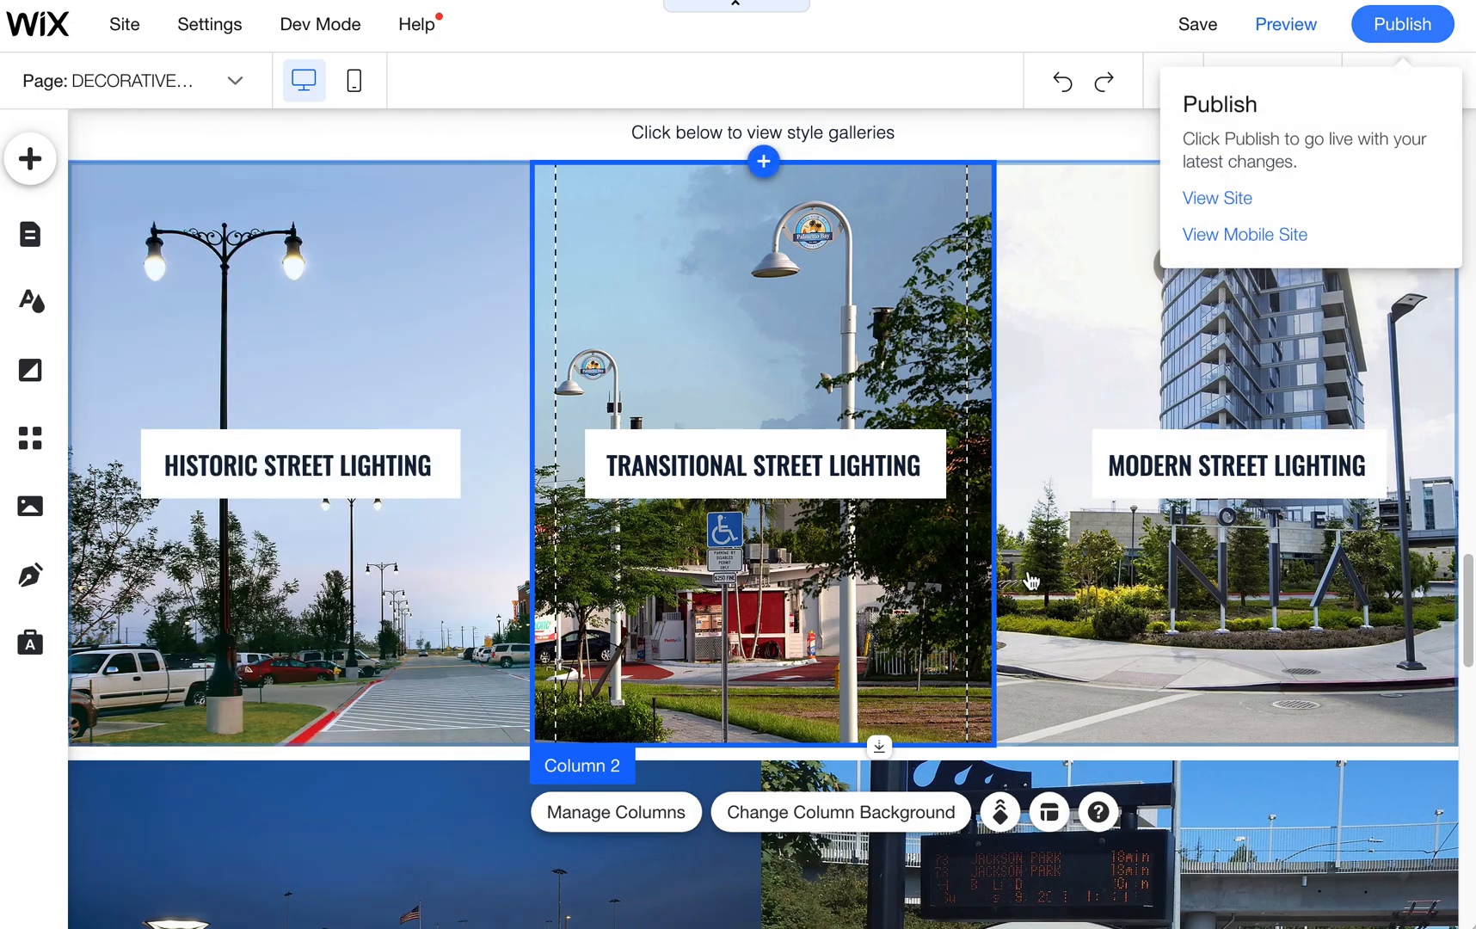
pyautogui.scroll(2, 1025, 583)
pyautogui.scroll(10, 1025, 585)
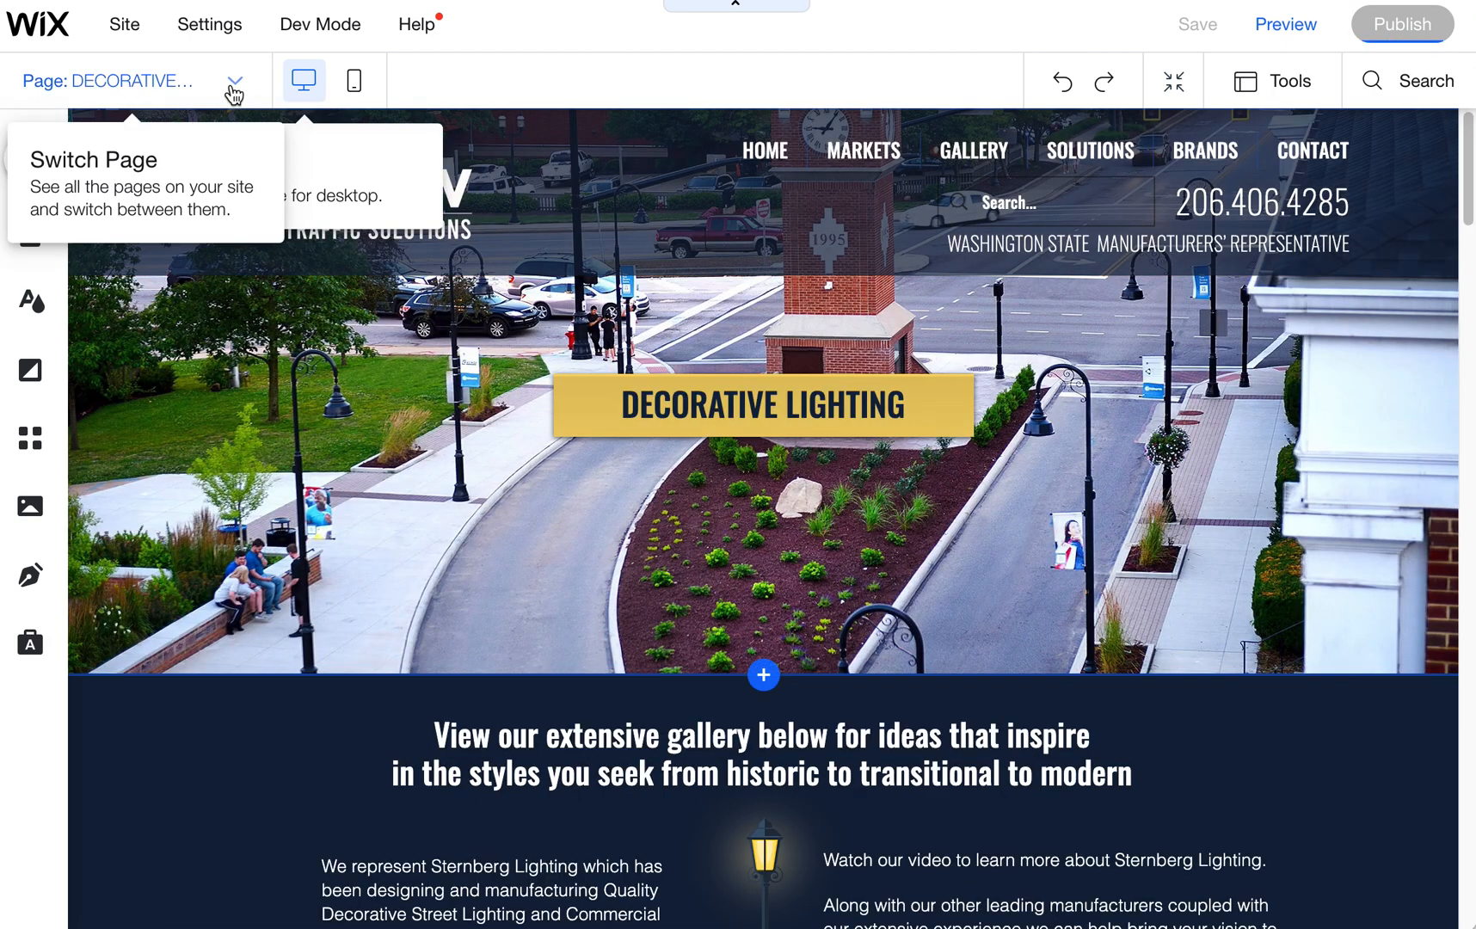
pyautogui.click(205, 86)
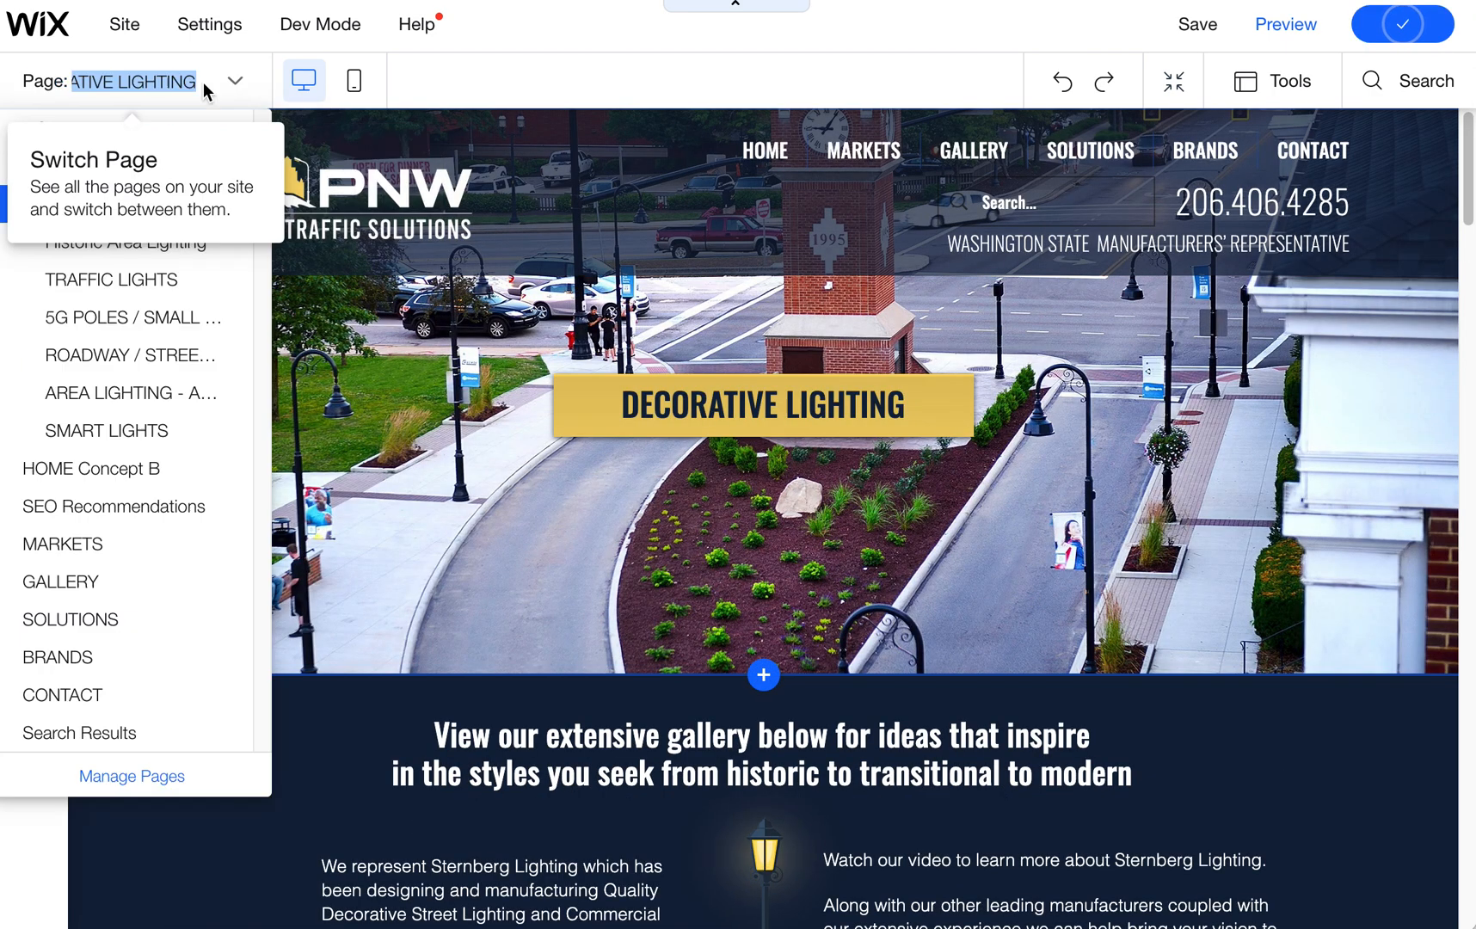
pyautogui.click(171, 250)
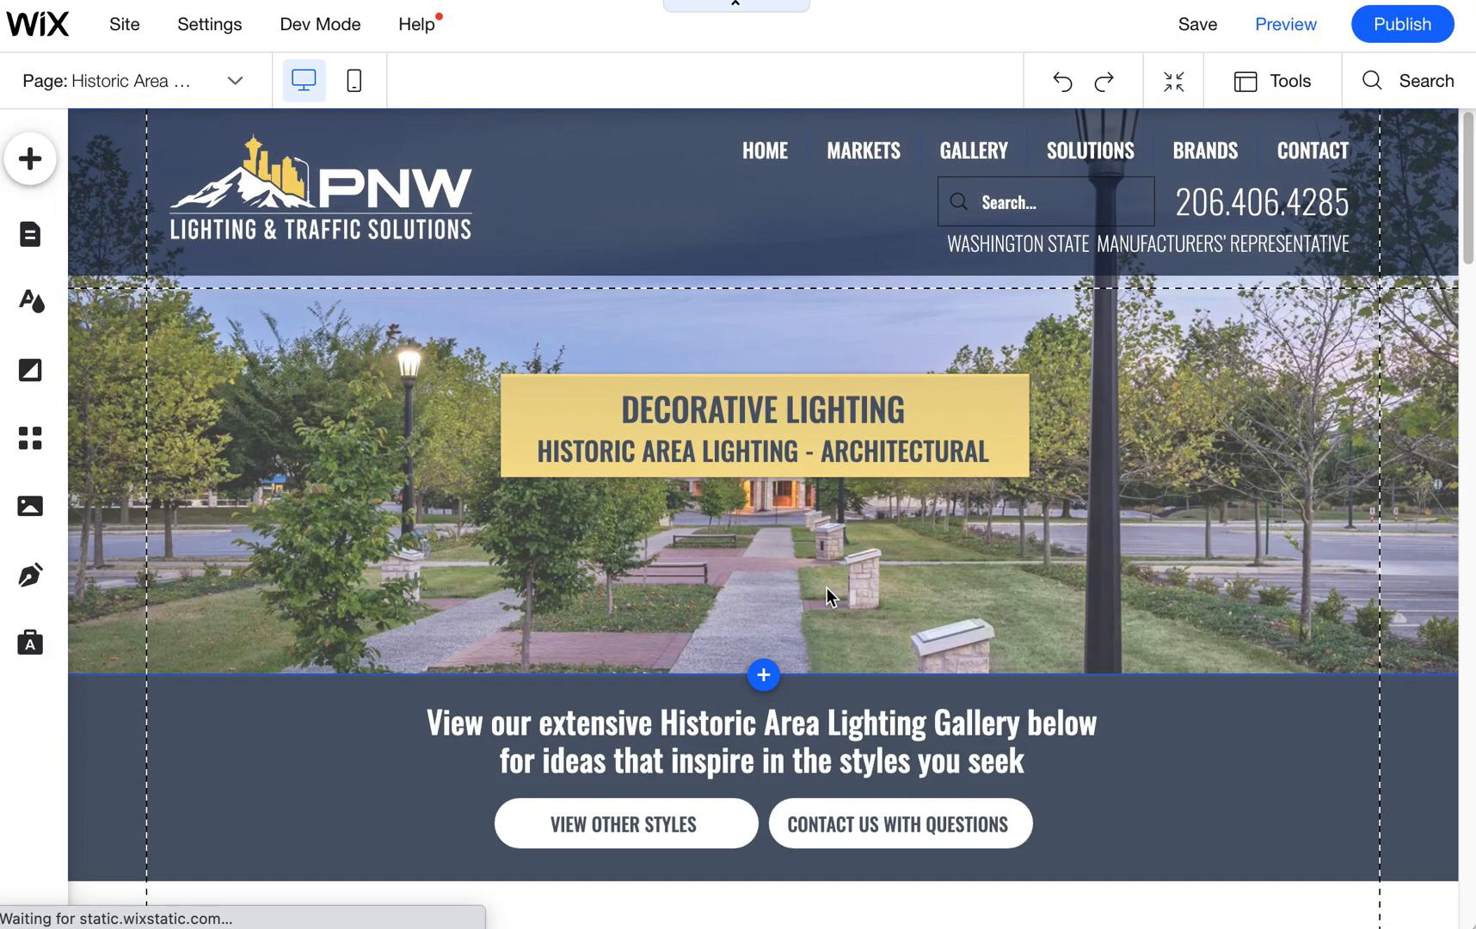
# Select the Wix Pro Gallery, review its custom layout options and photos, and close the gallery settings
pyautogui.scroll(-12, 830, 589)
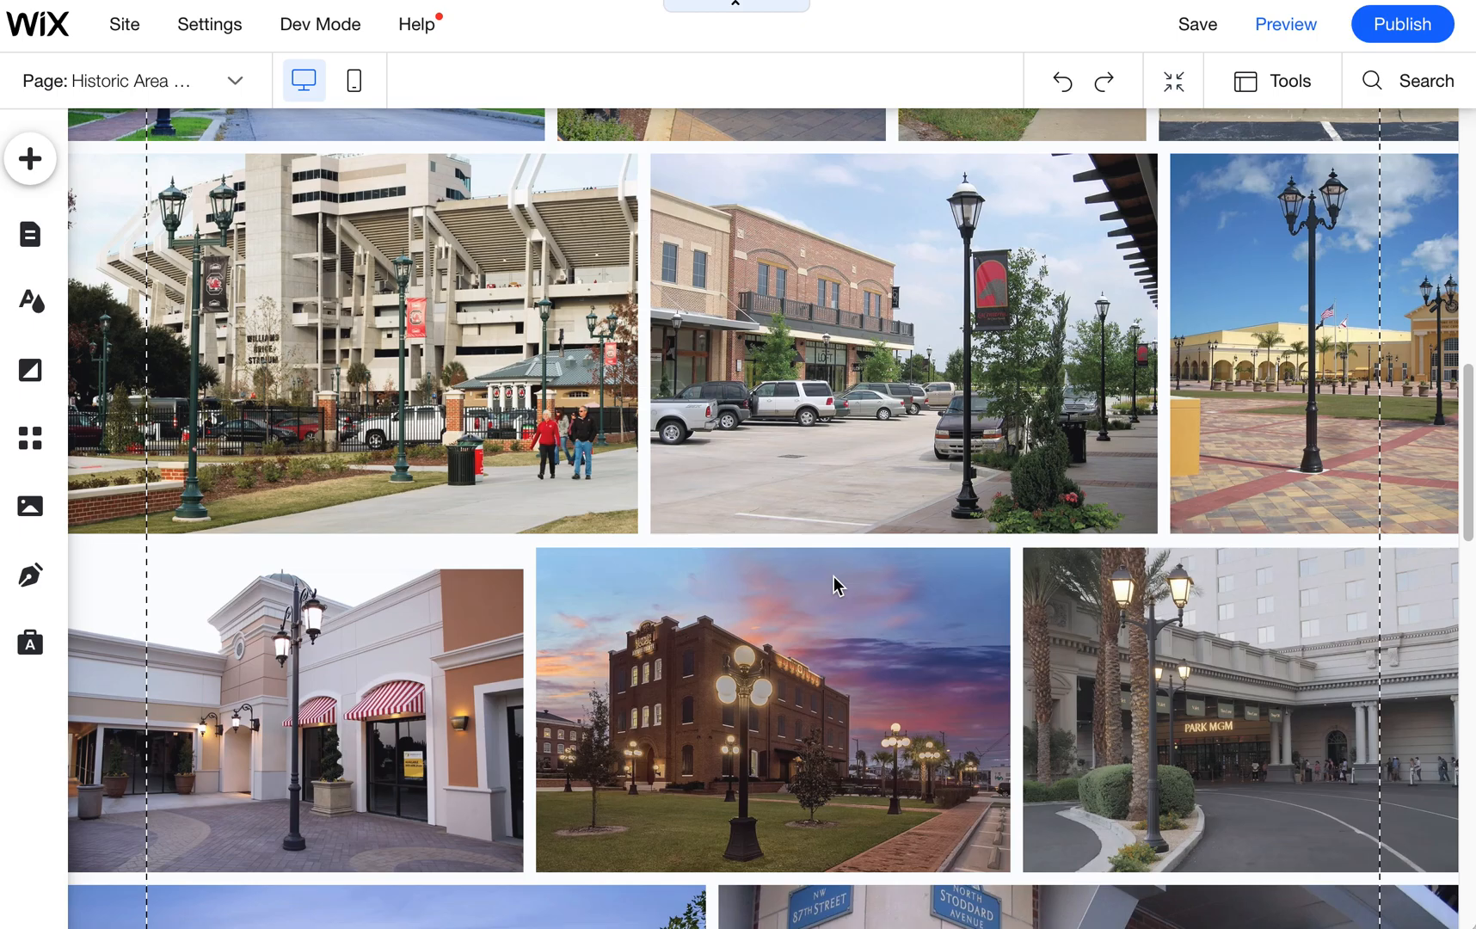
pyautogui.scroll(7, 834, 575)
pyautogui.click(775, 559)
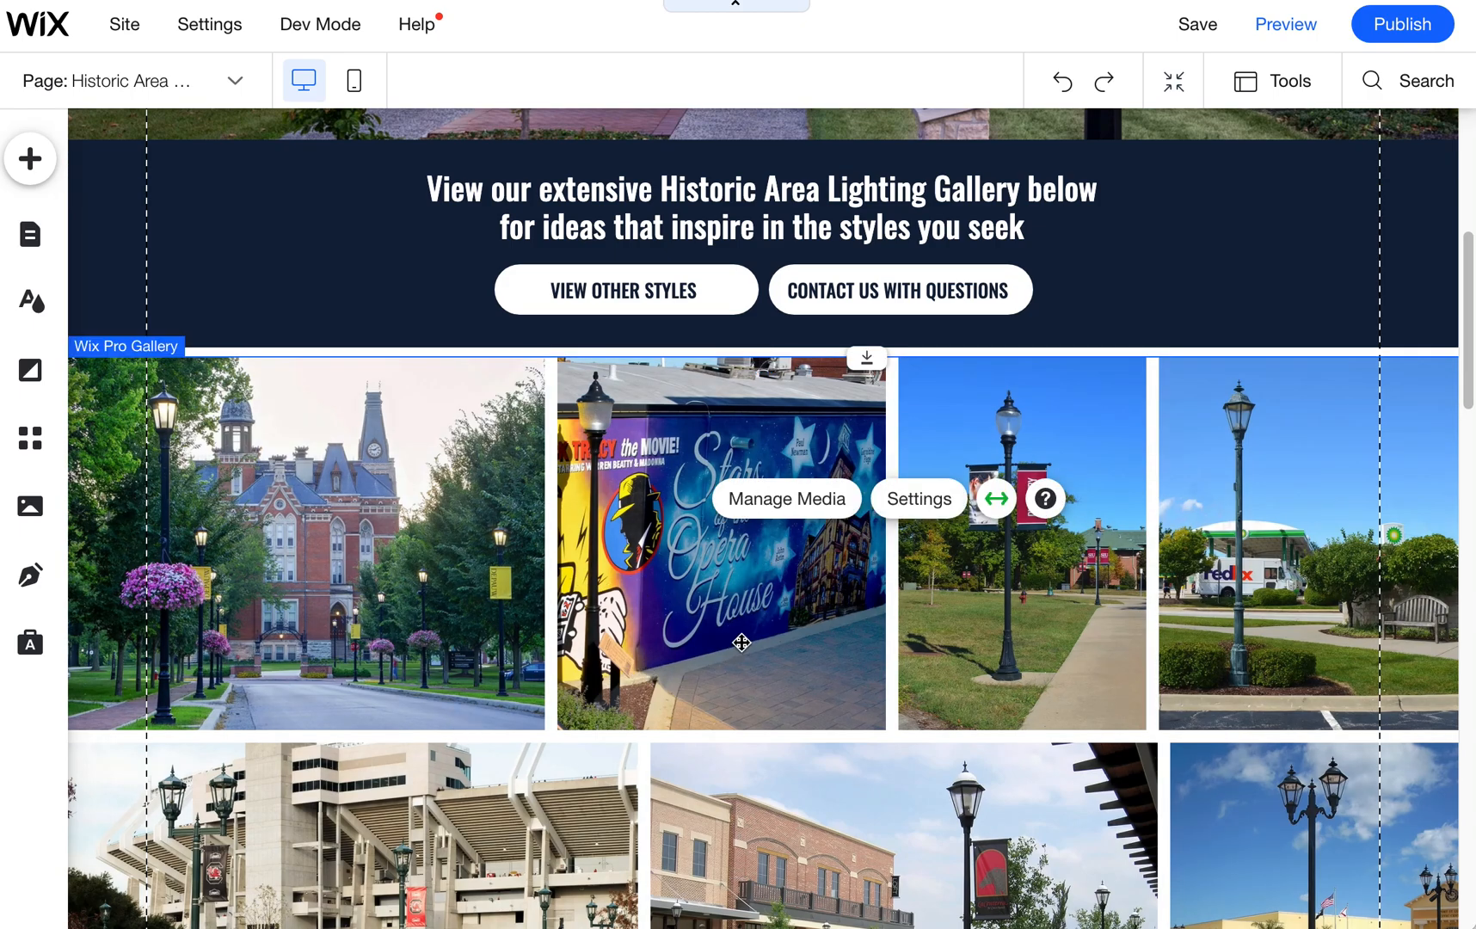
pyautogui.click(915, 507)
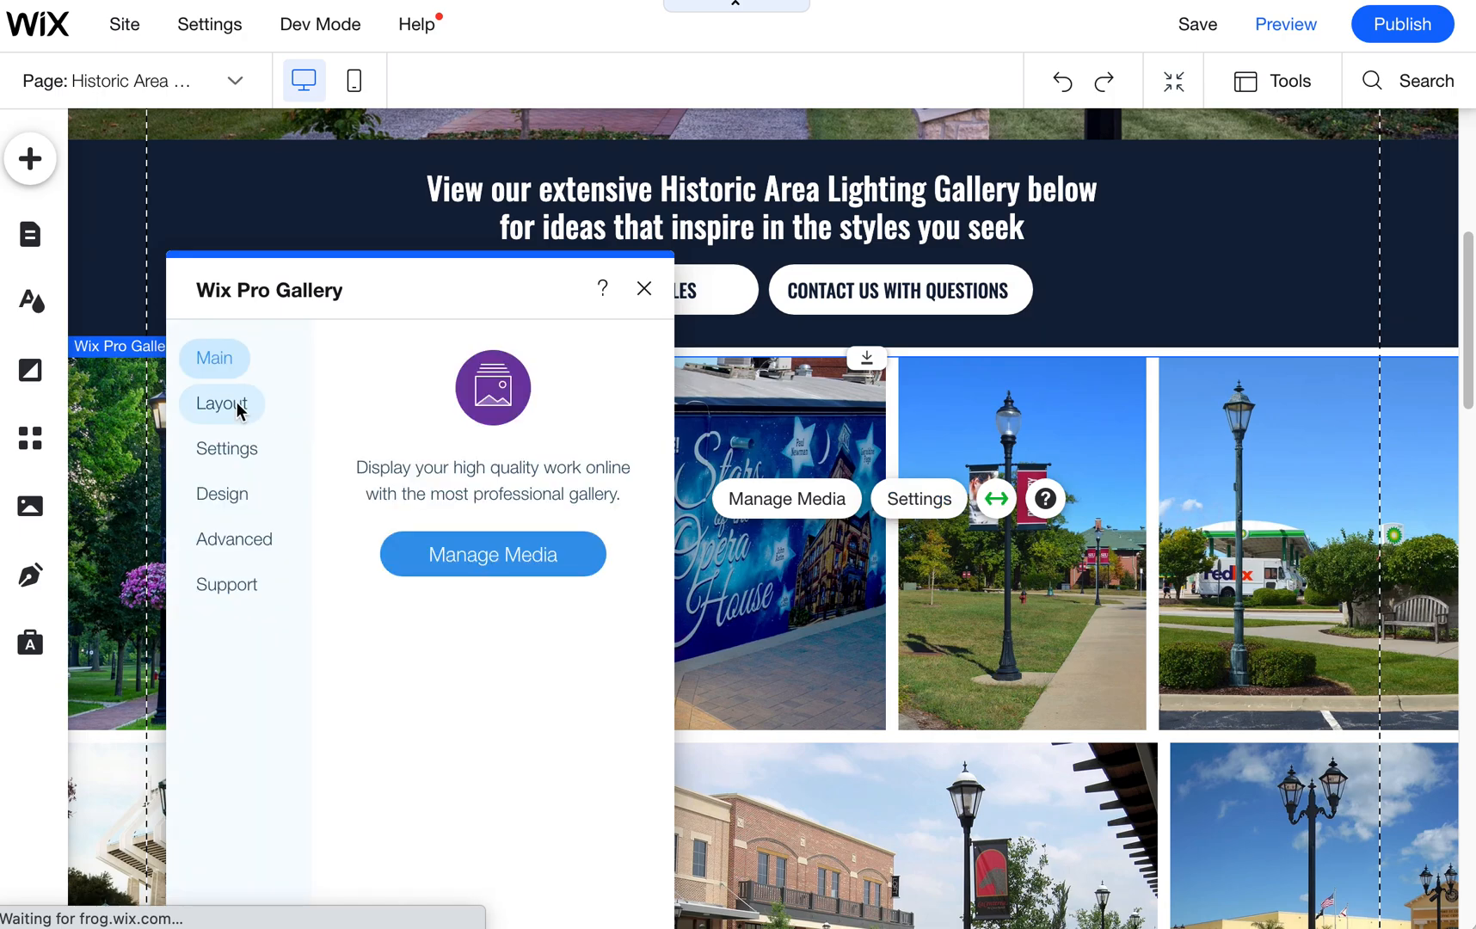
pyautogui.click(235, 402)
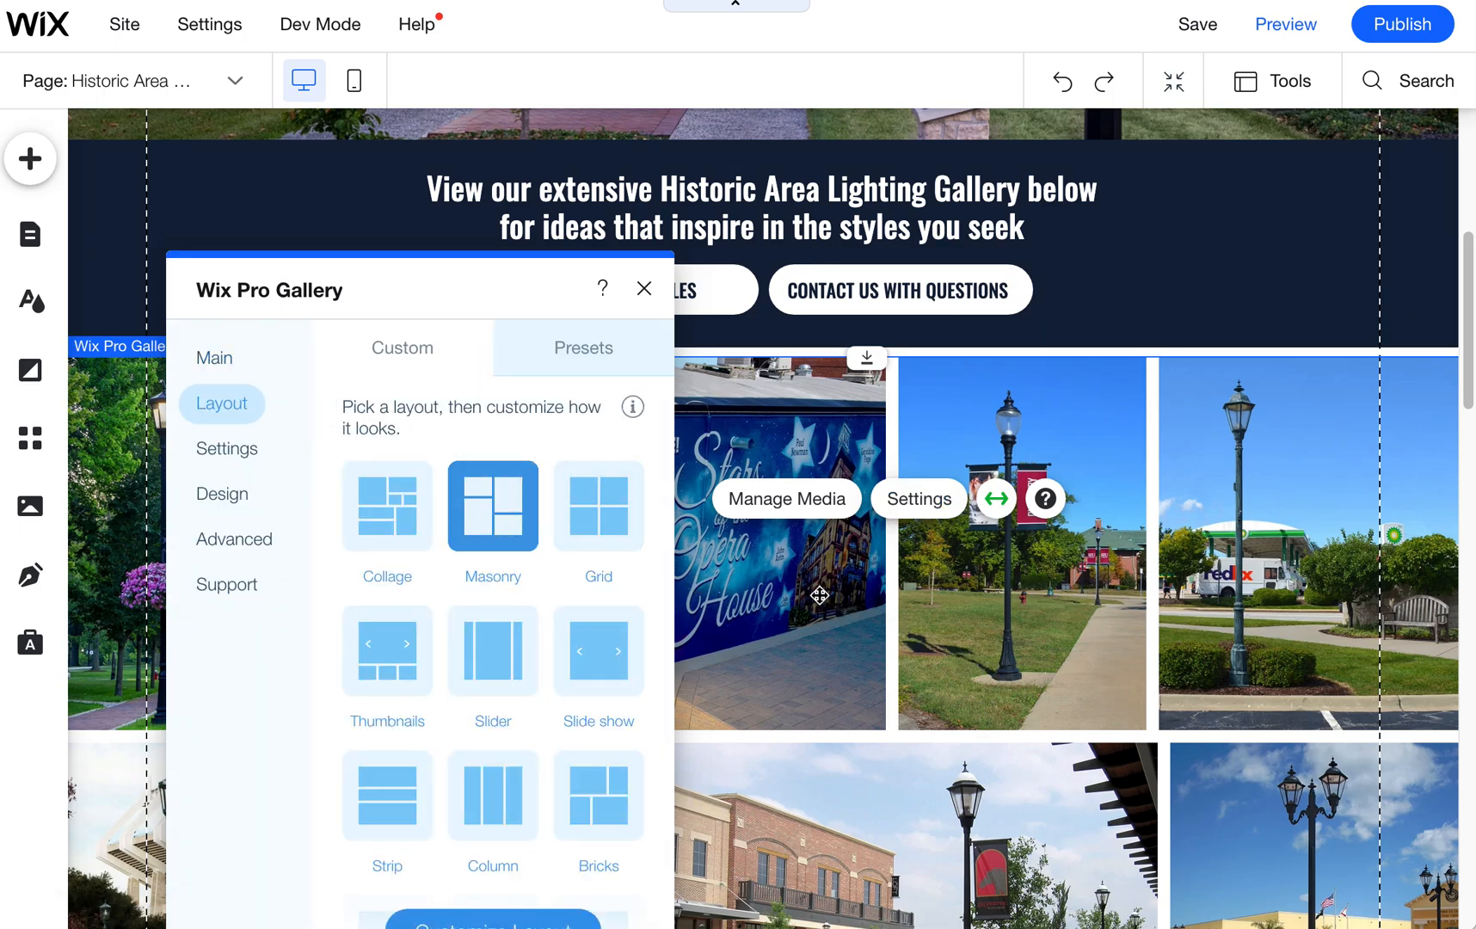
pyautogui.scroll(-8, 909, 646)
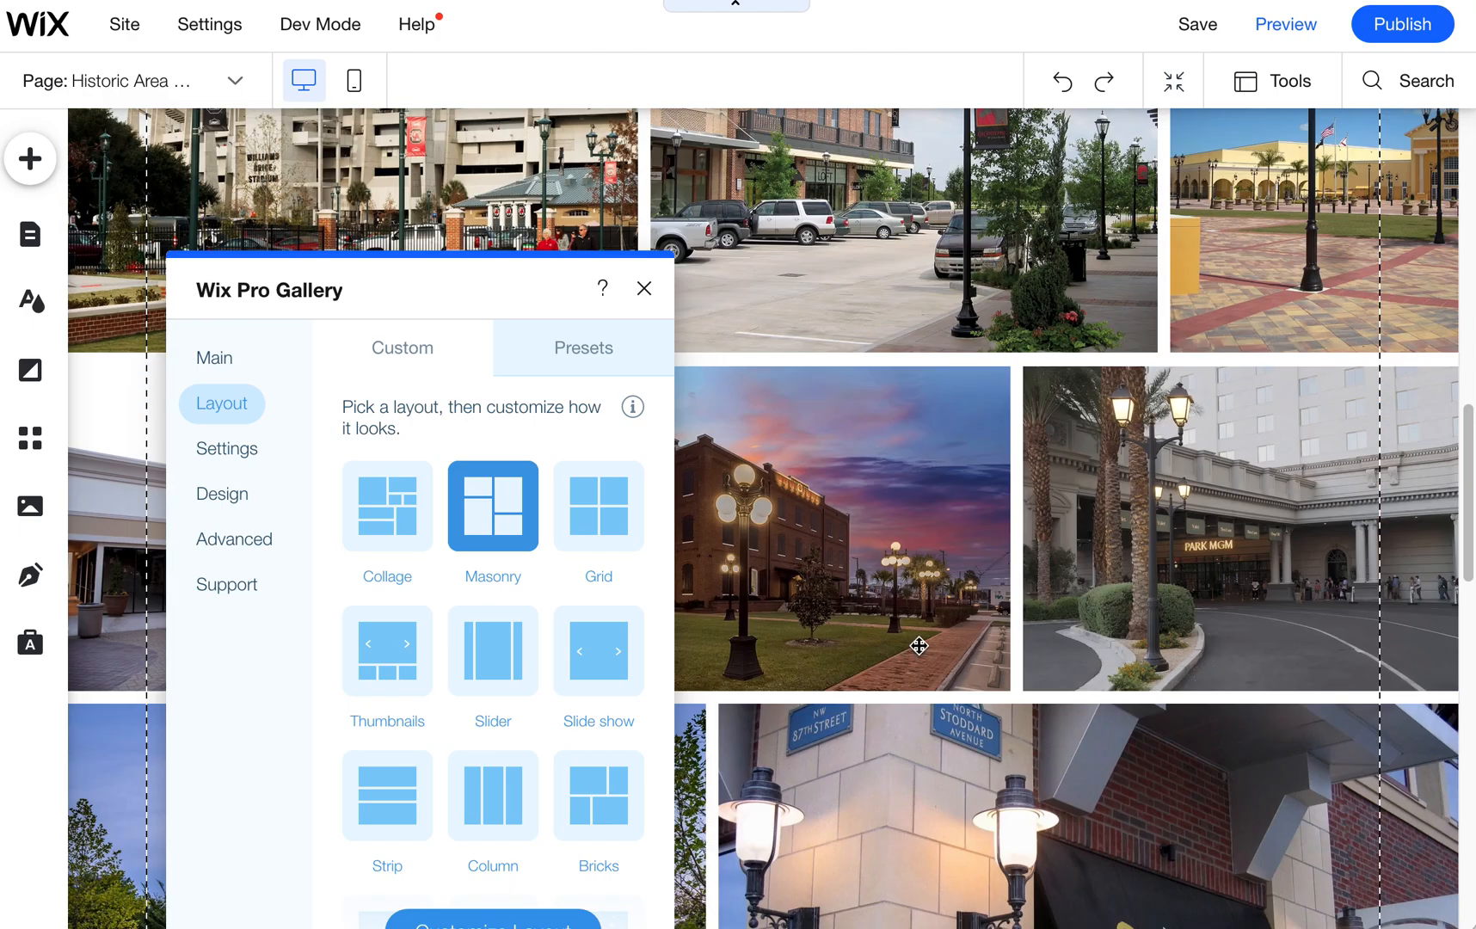
pyautogui.click(644, 288)
# In the gallery's media organizer, move the third image's focal point up onto the lamp head and banners
pyautogui.scroll(-5, 846, 790)
pyautogui.scroll(4, 845, 789)
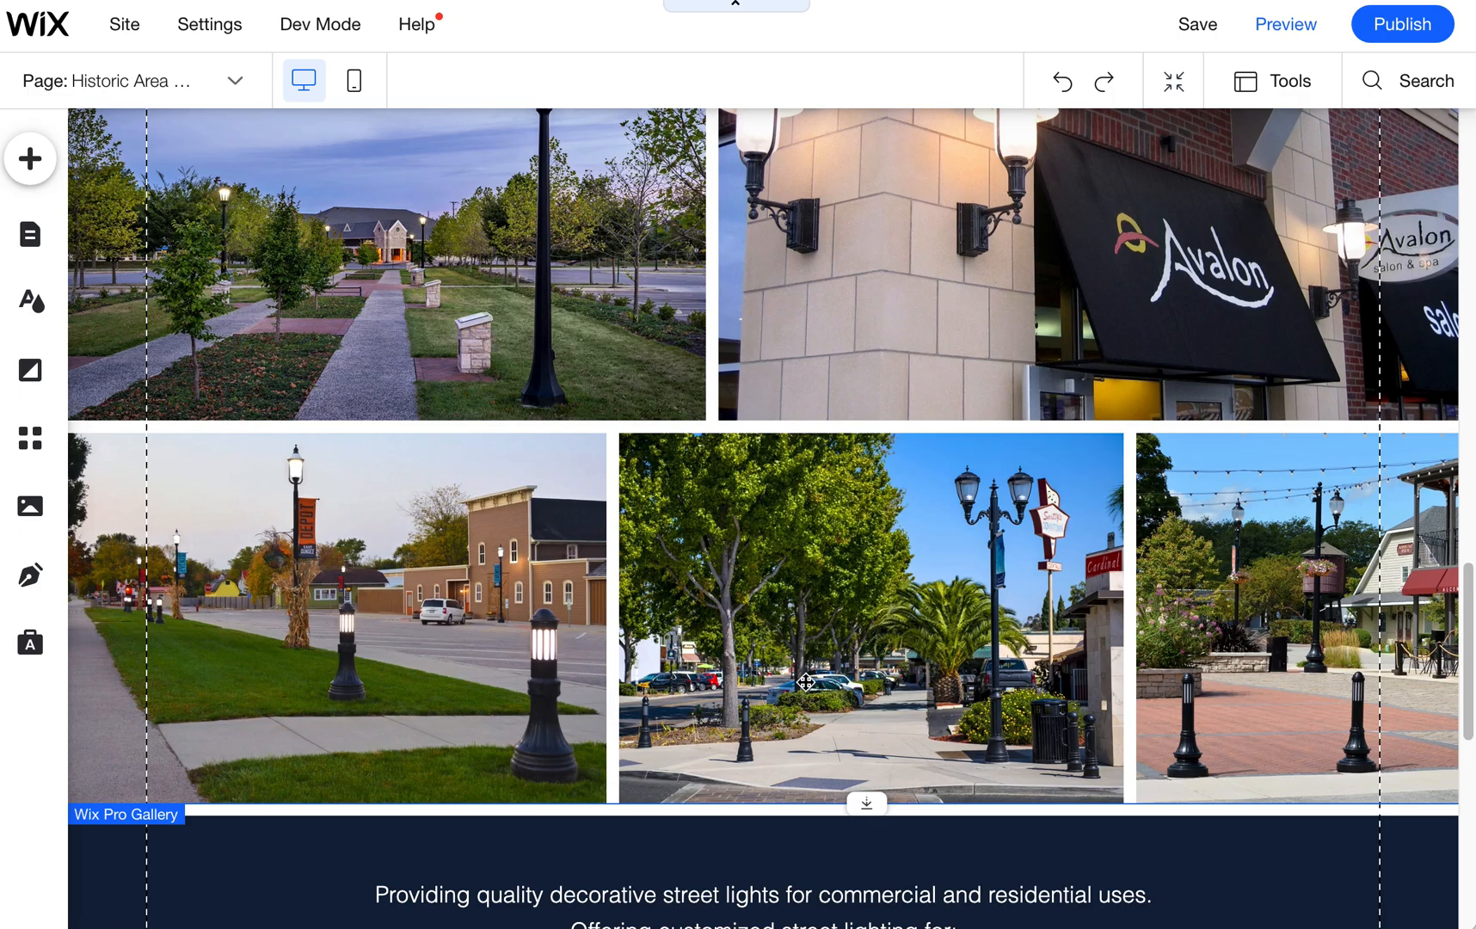
pyautogui.scroll(10, 805, 681)
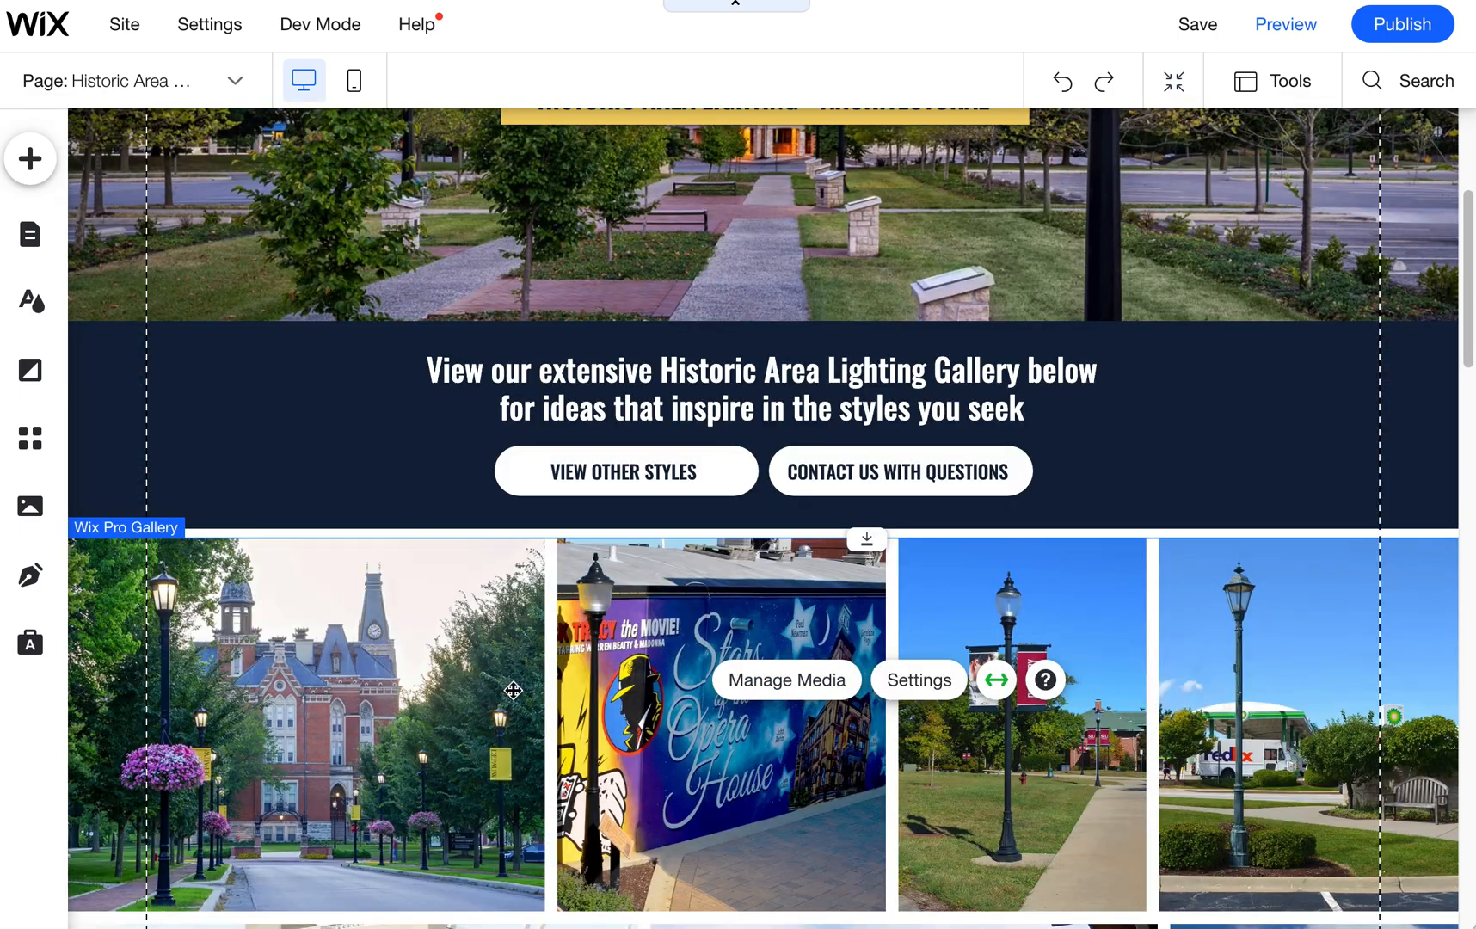
pyautogui.scroll(-1, 469, 687)
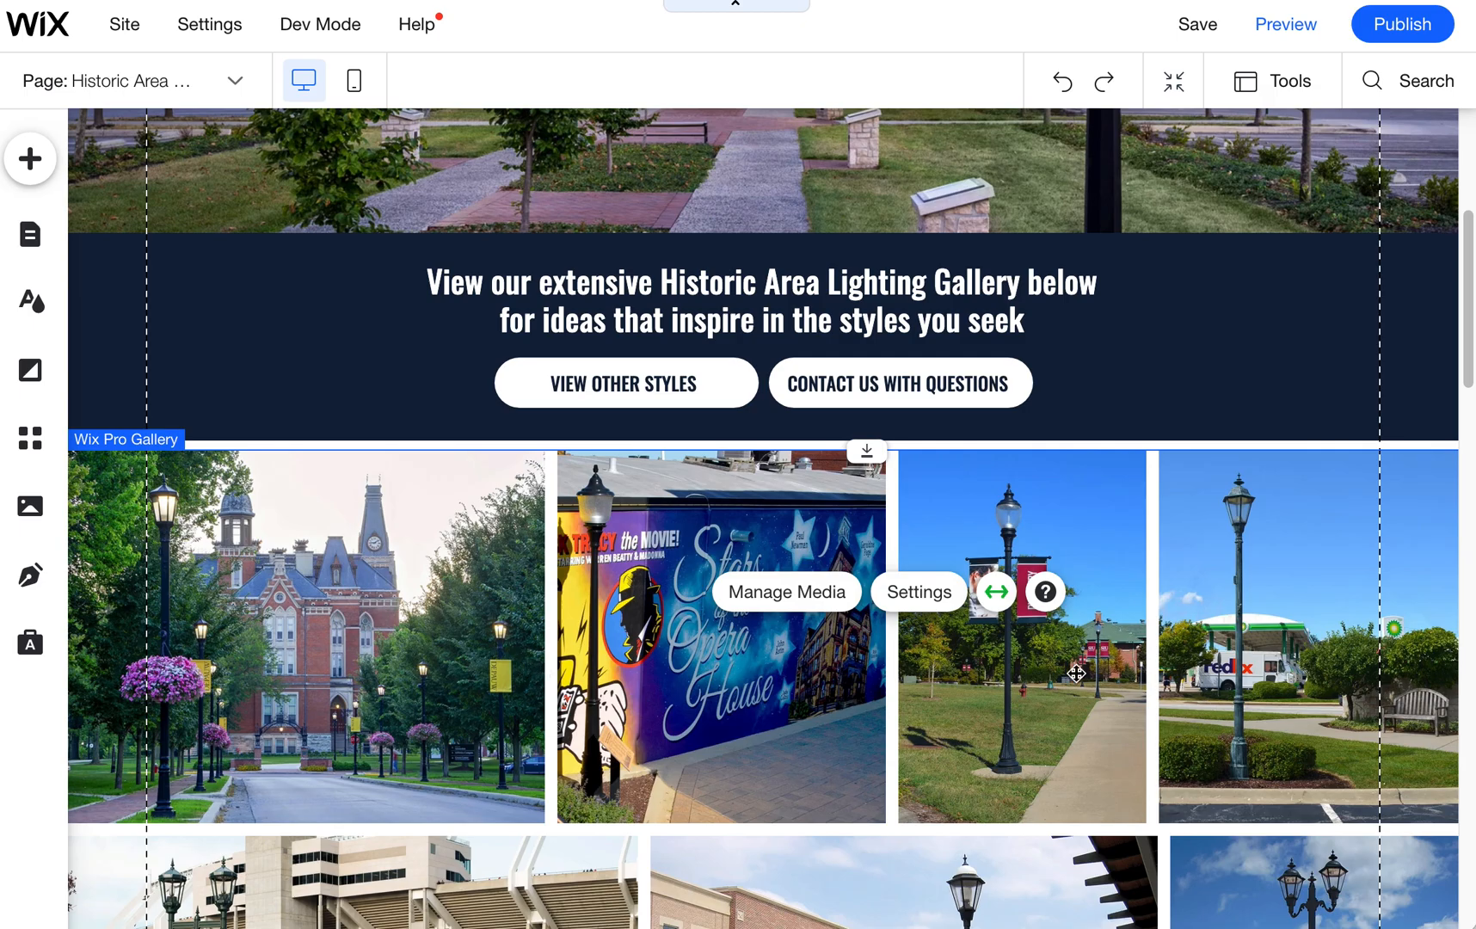
pyautogui.click(814, 599)
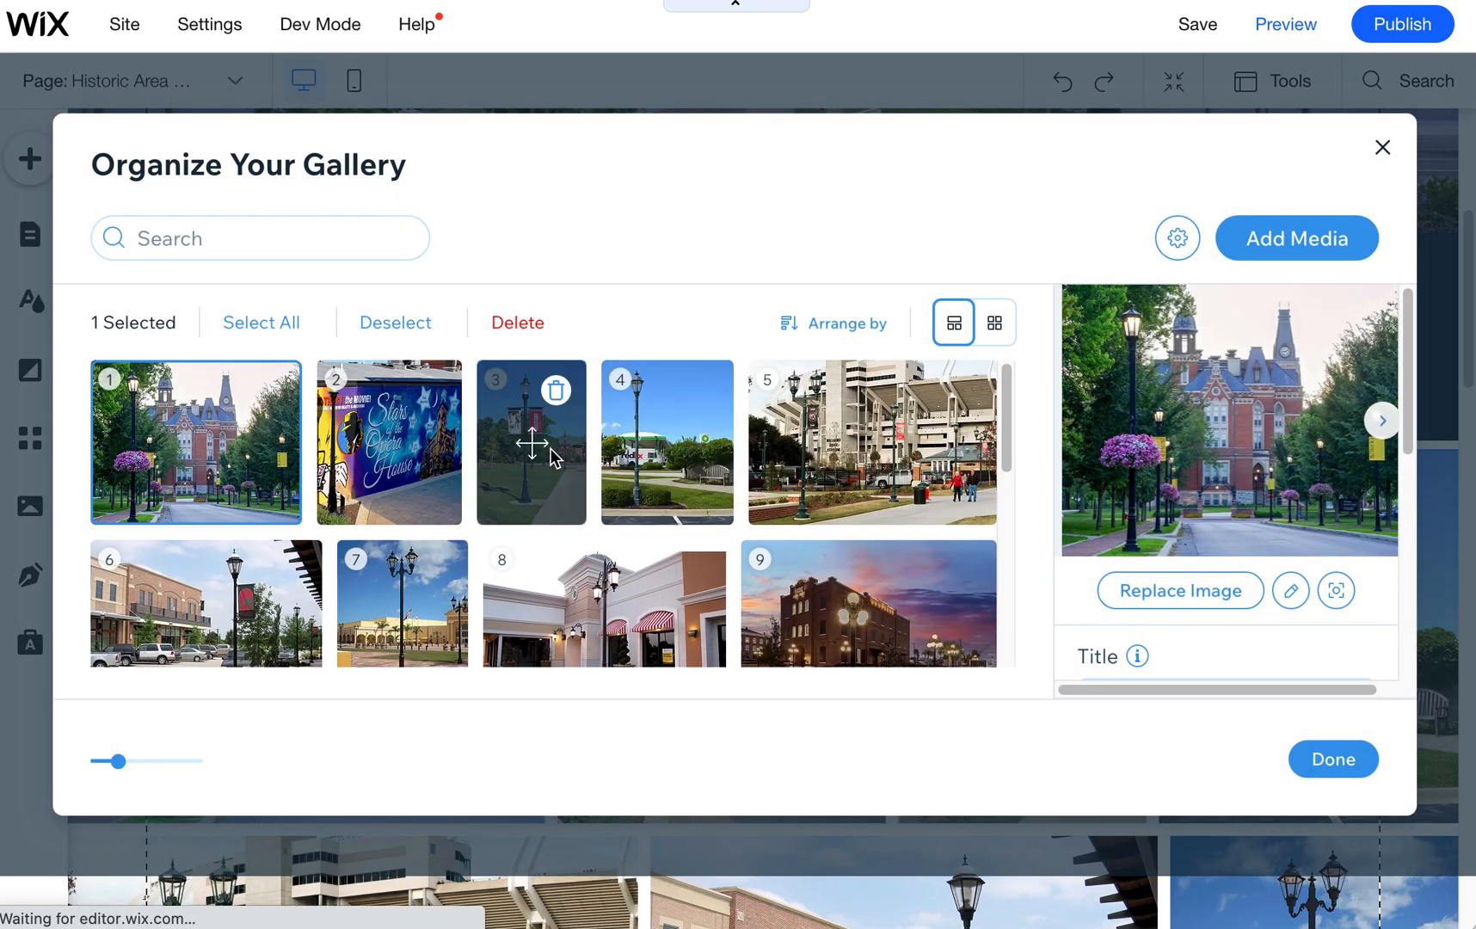
pyautogui.click(550, 449)
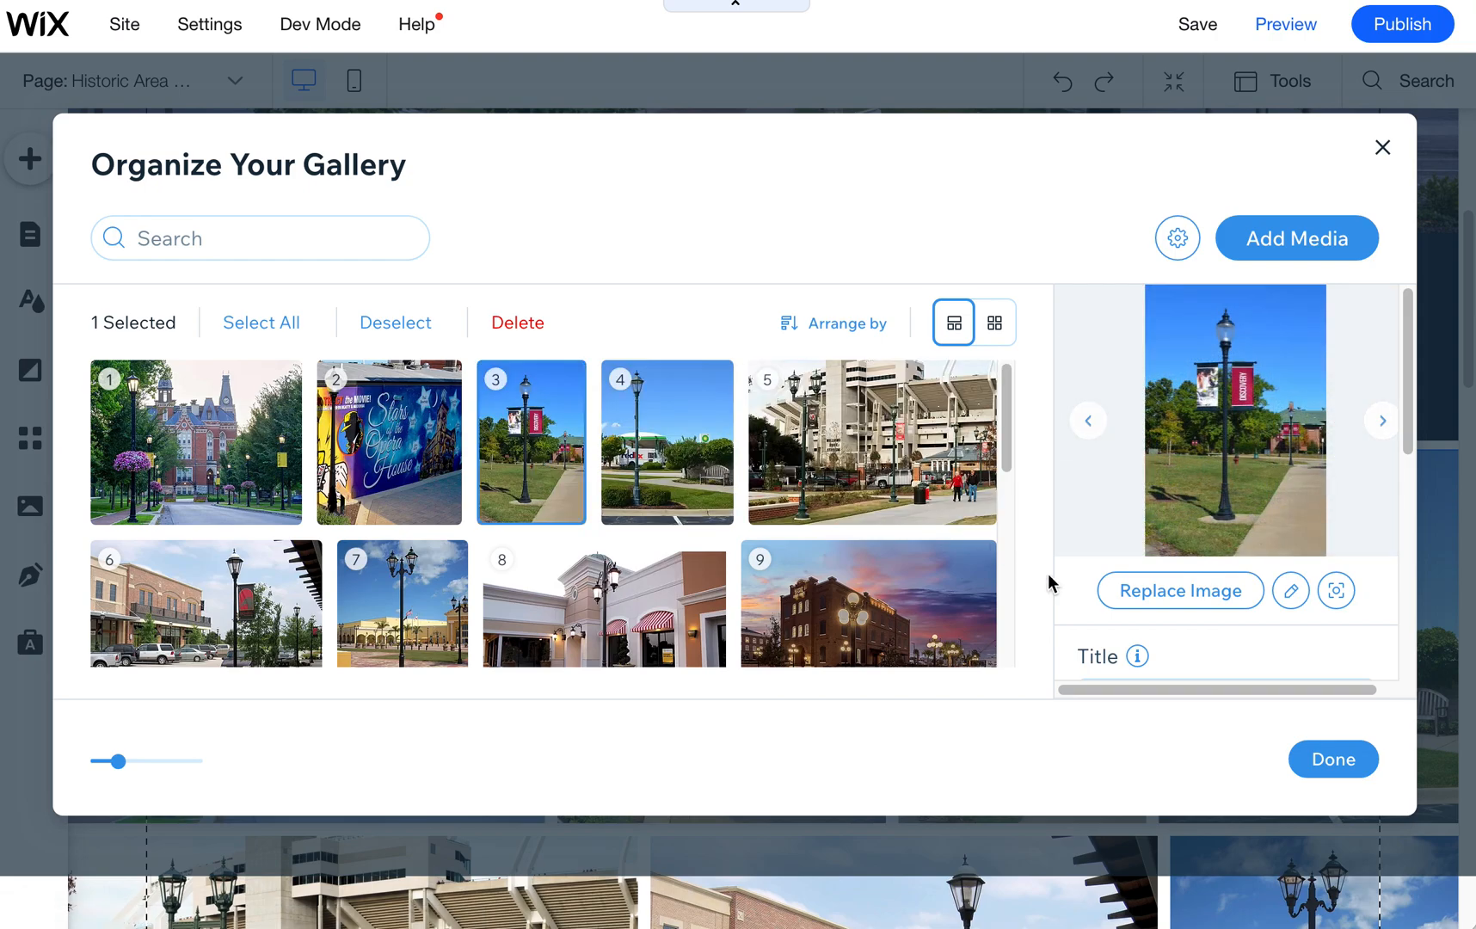
pyautogui.click(1336, 591)
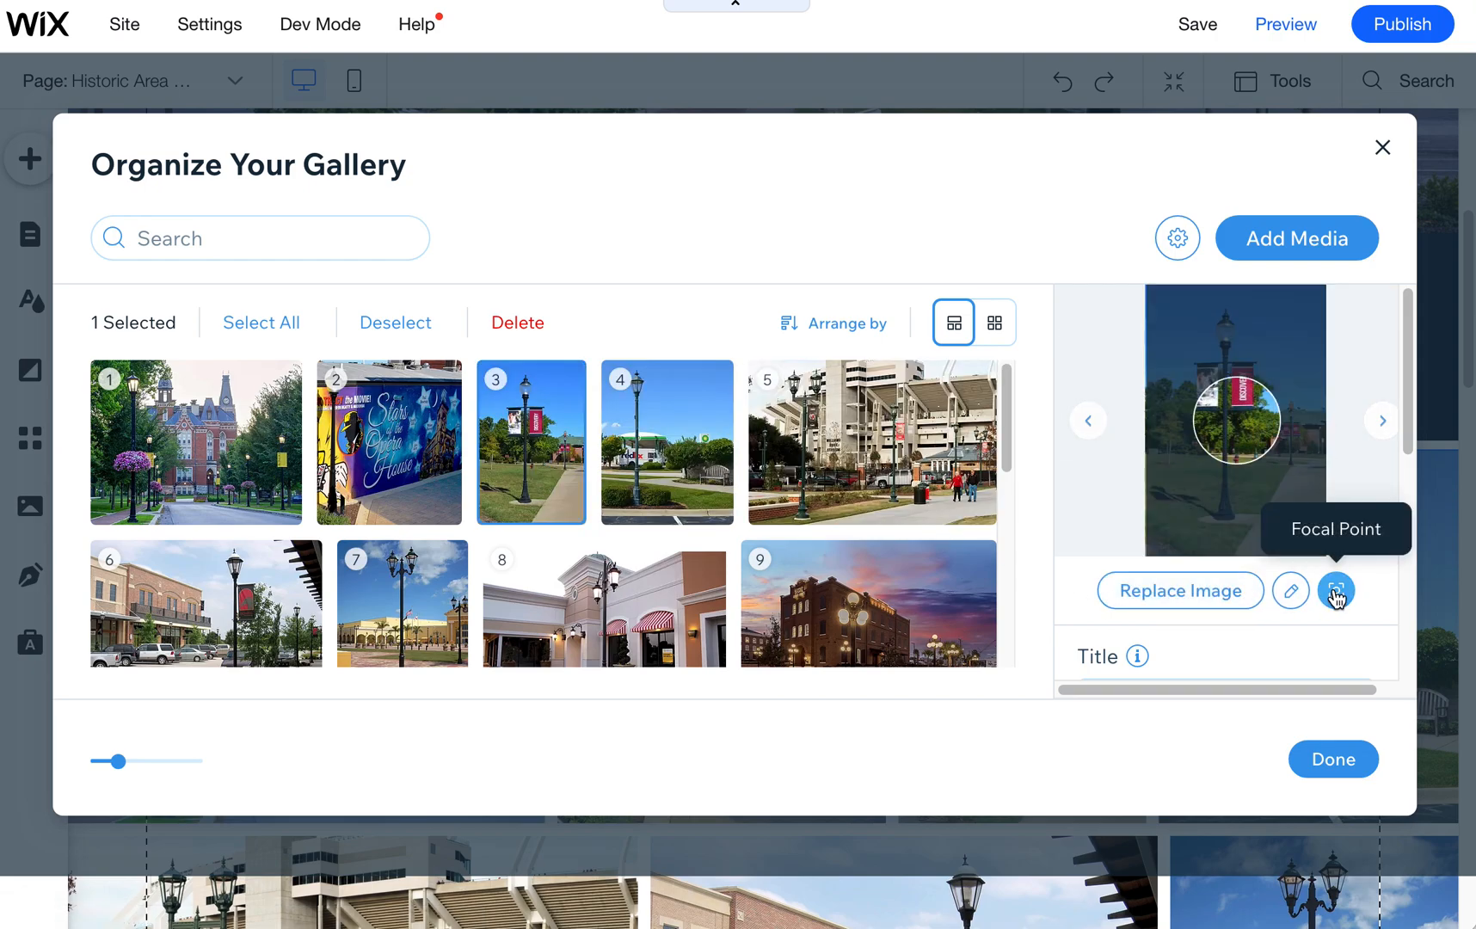
pyautogui.moveTo(1235, 415); pyautogui.dragTo(1232, 368)
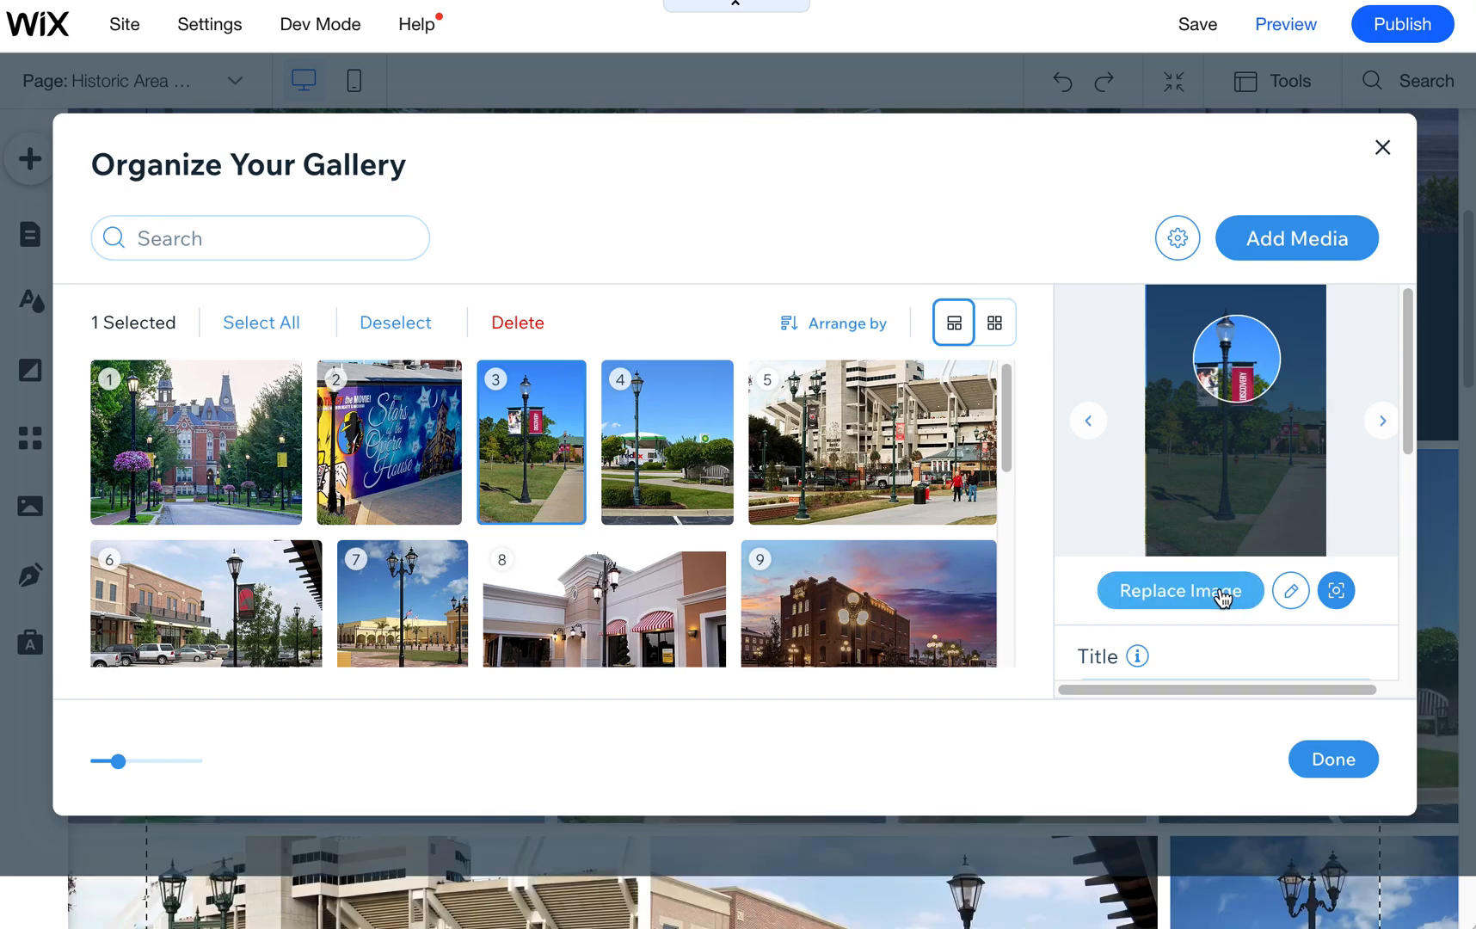
# View the third gallery image's Single Image Settings and cancel without applying changes
pyautogui.click(1291, 592)
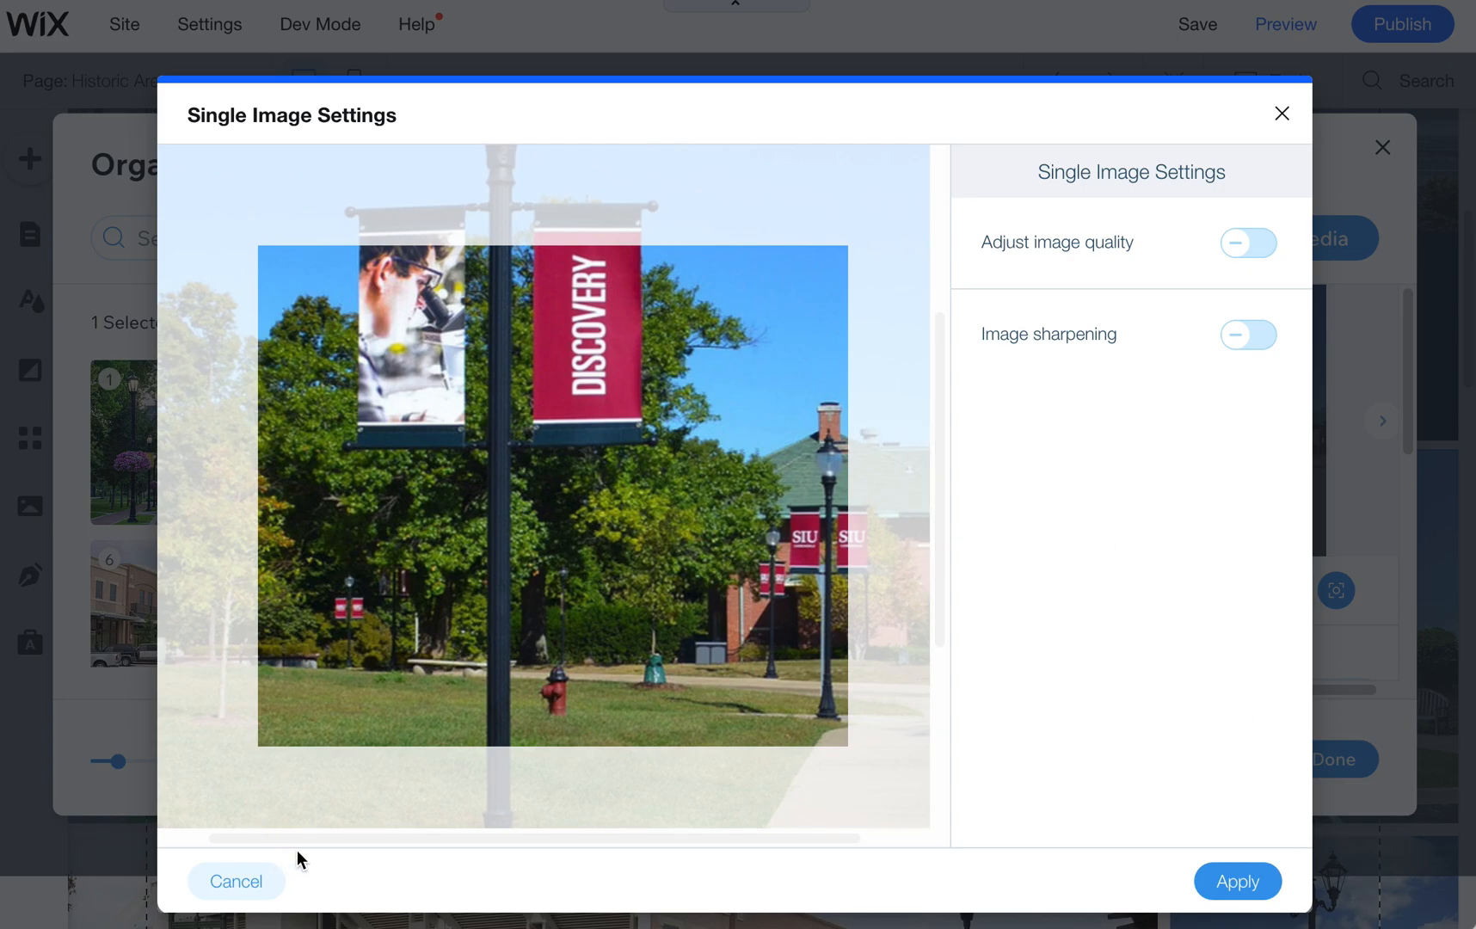
pyautogui.click(232, 881)
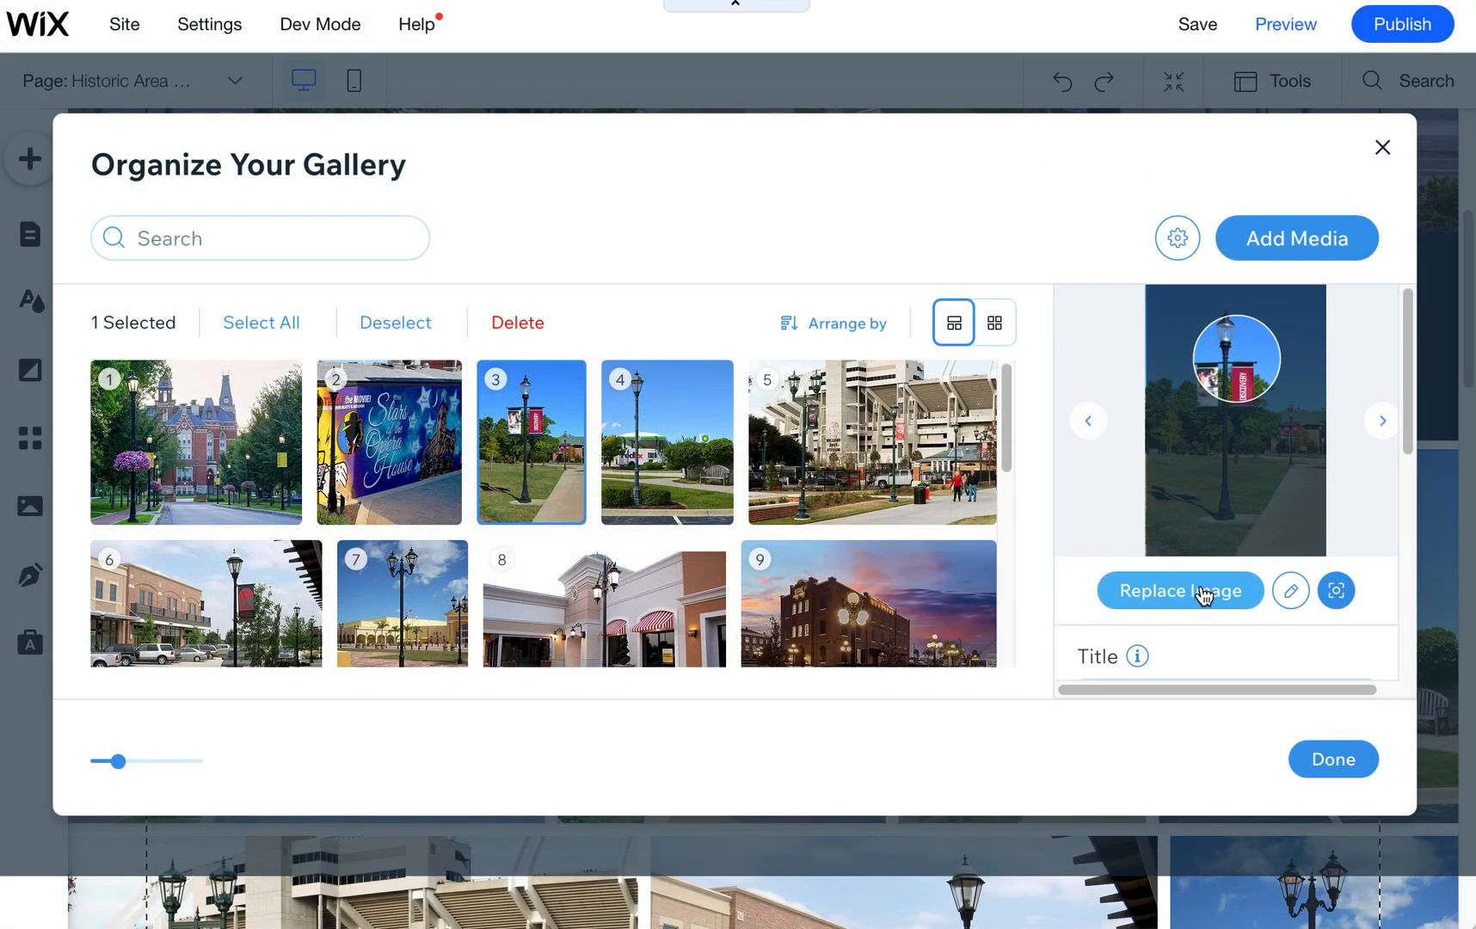
# View the SL2001A street lighting photo's crop and resize options from the replacement files, and cancel without replacing the gallery image
pyautogui.click(1243, 588)
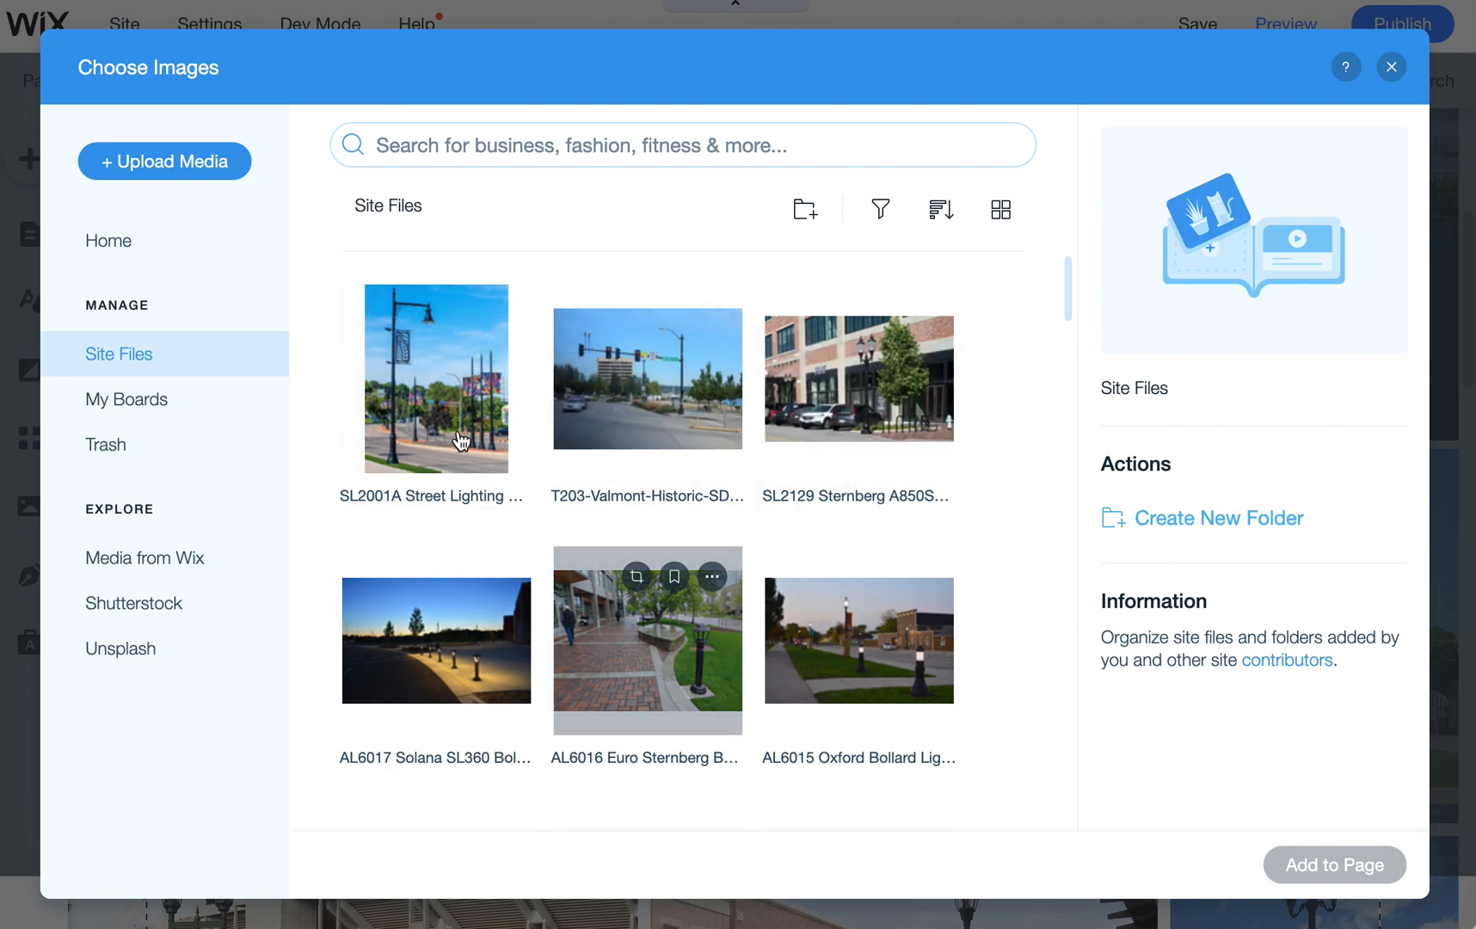
pyautogui.click(471, 337)
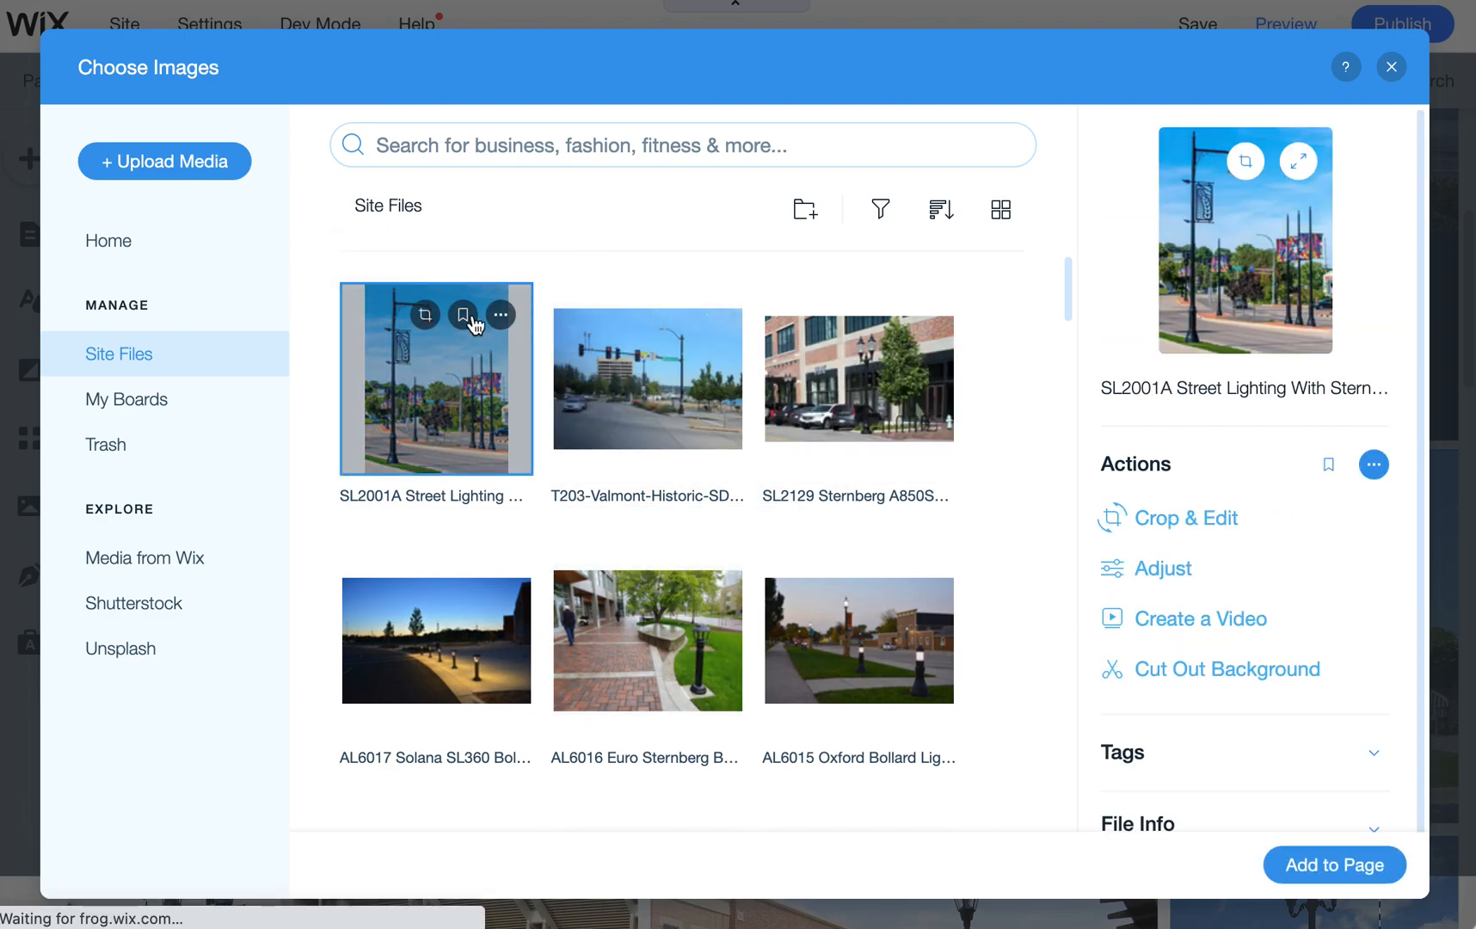
pyautogui.click(423, 316)
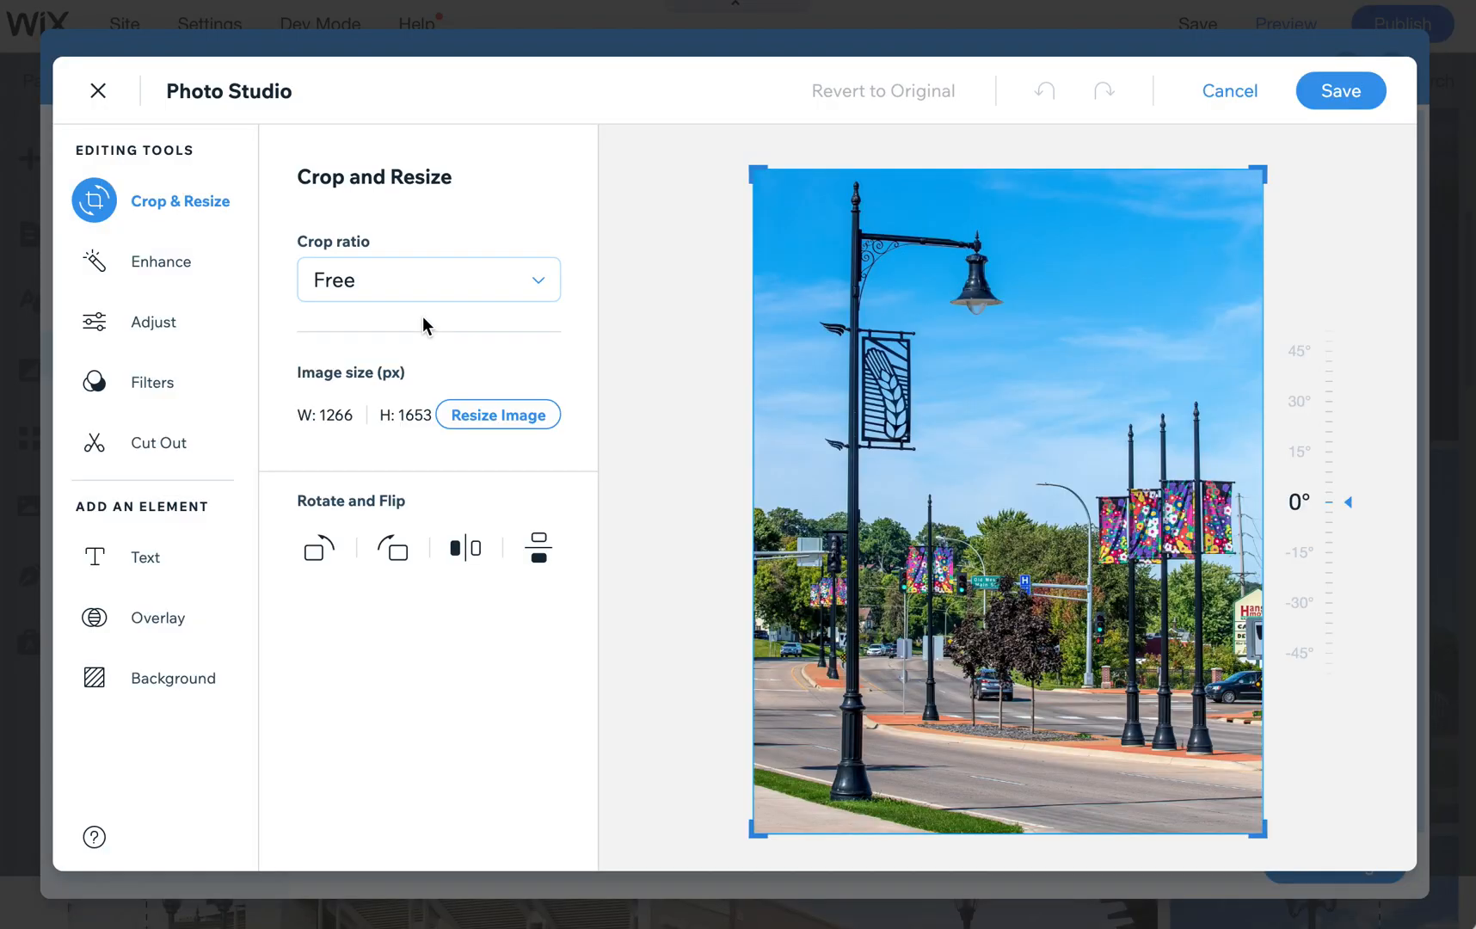
pyautogui.click(1221, 90)
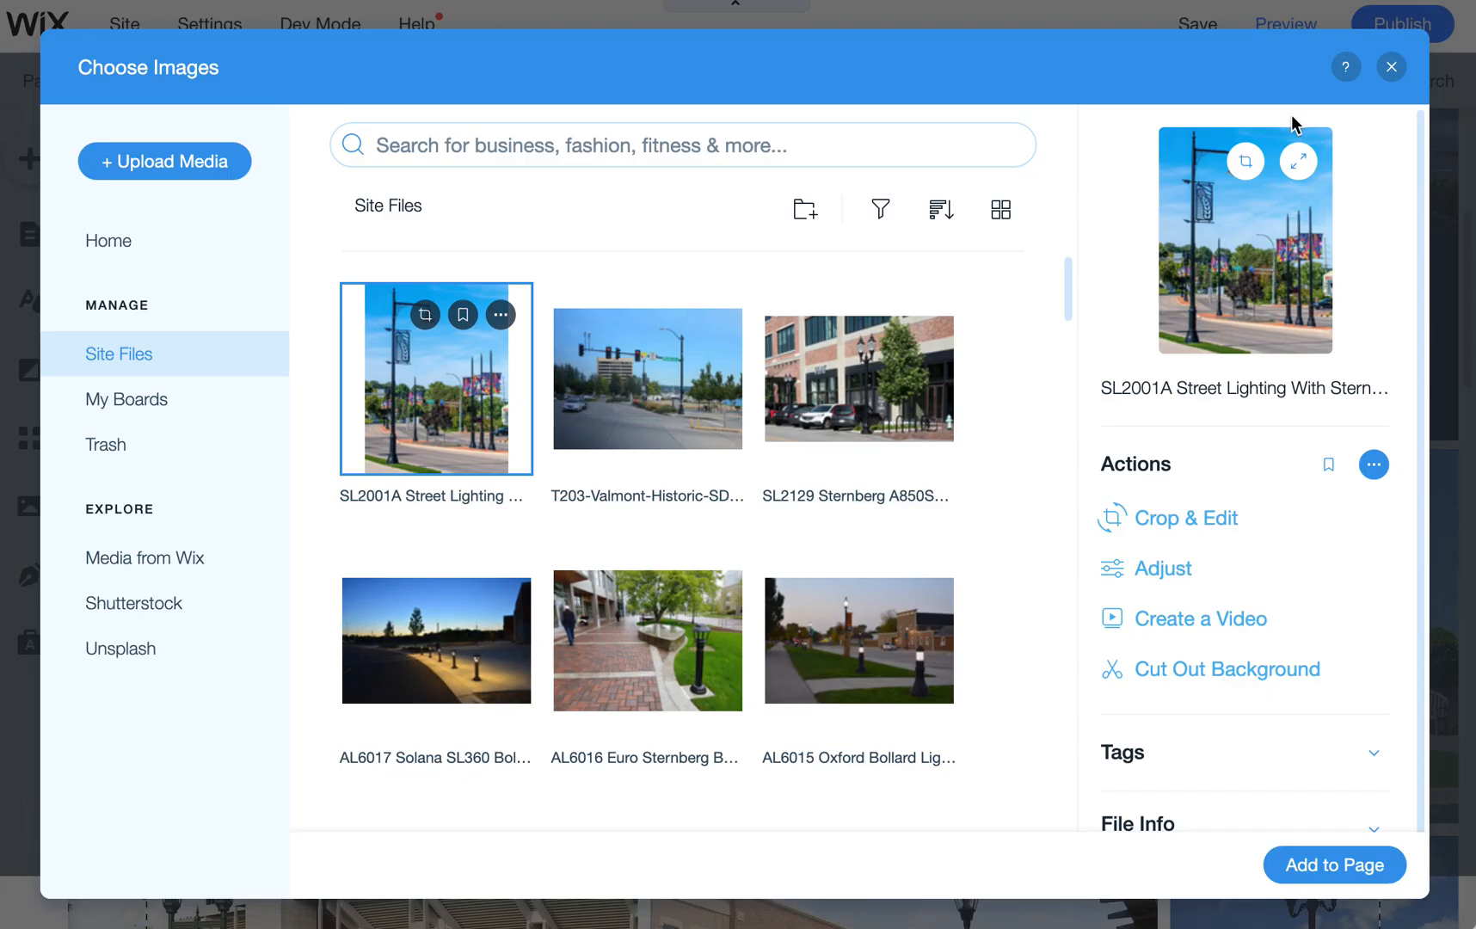
pyautogui.click(1390, 66)
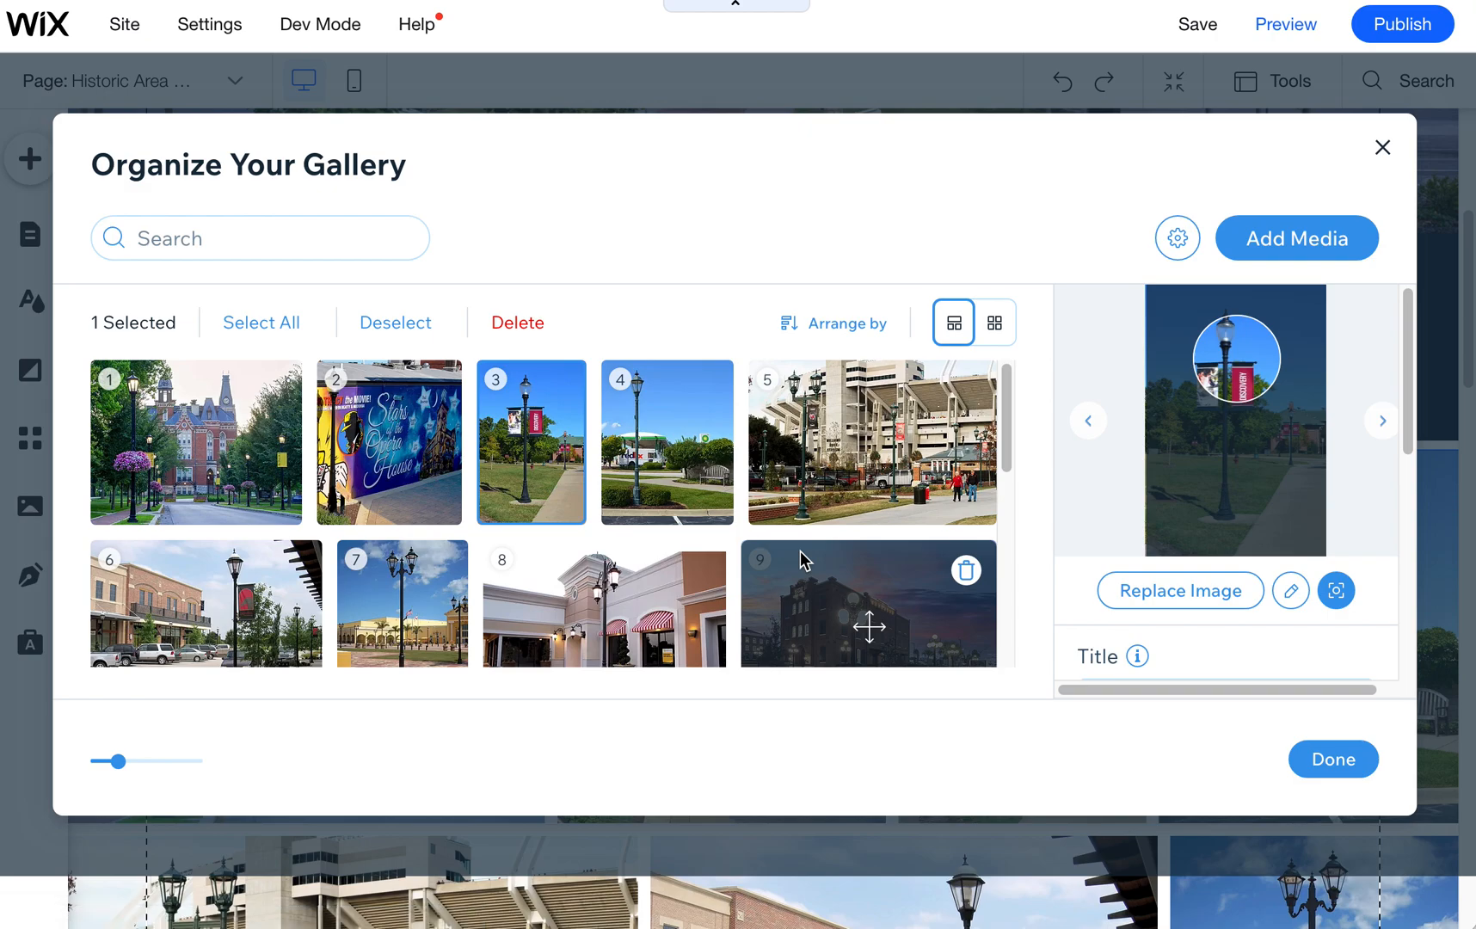
# View the replacement image files again, review the third image's title and description fields, and finish organizing the gallery
pyautogui.click(1158, 590)
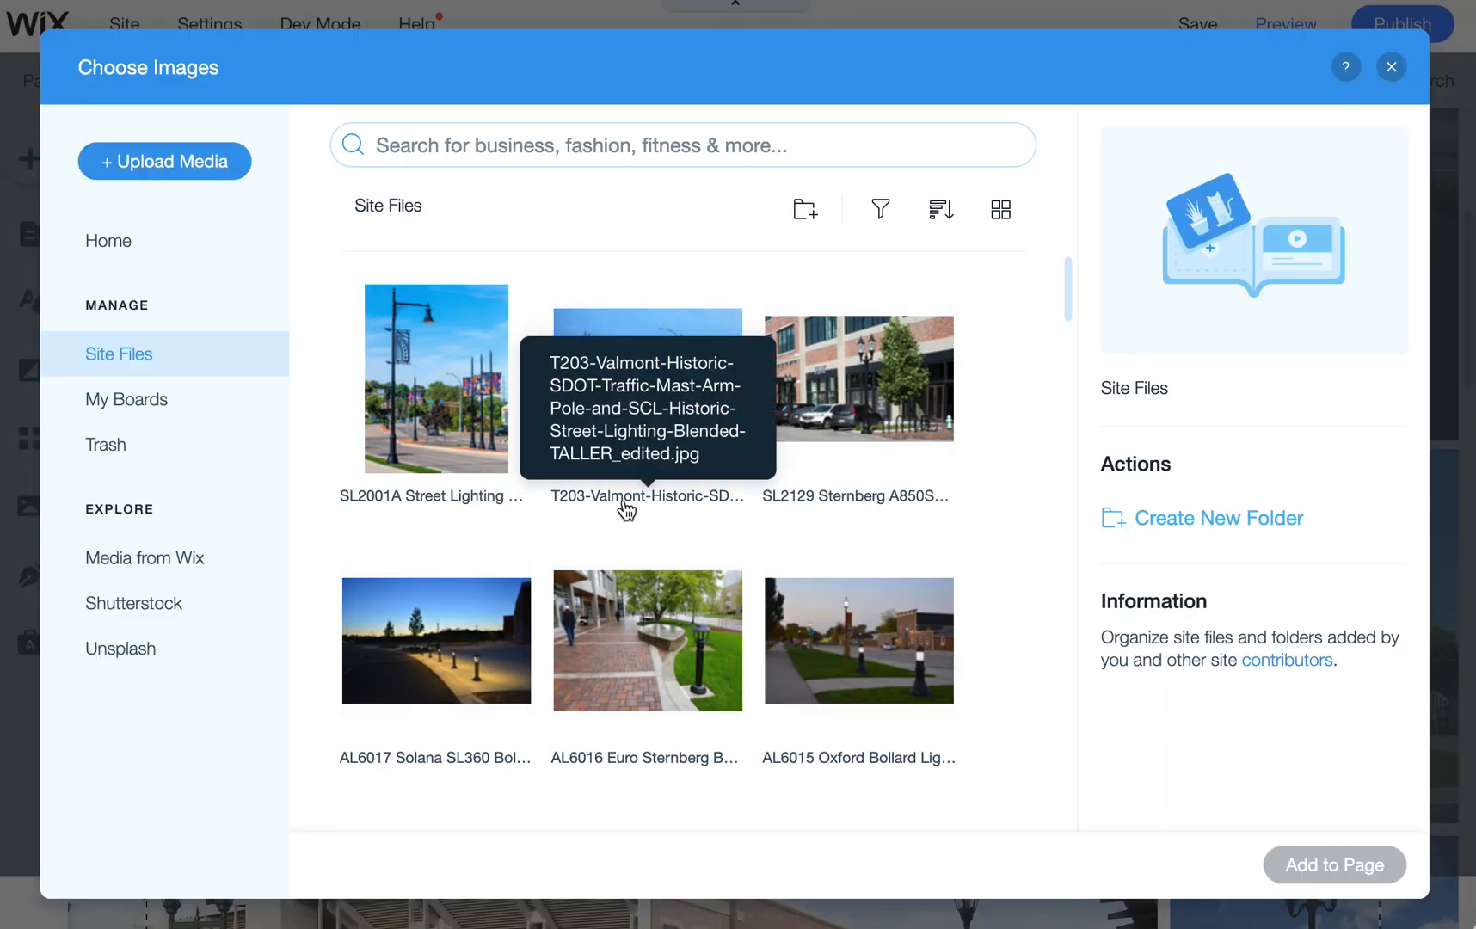
pyautogui.click(1390, 66)
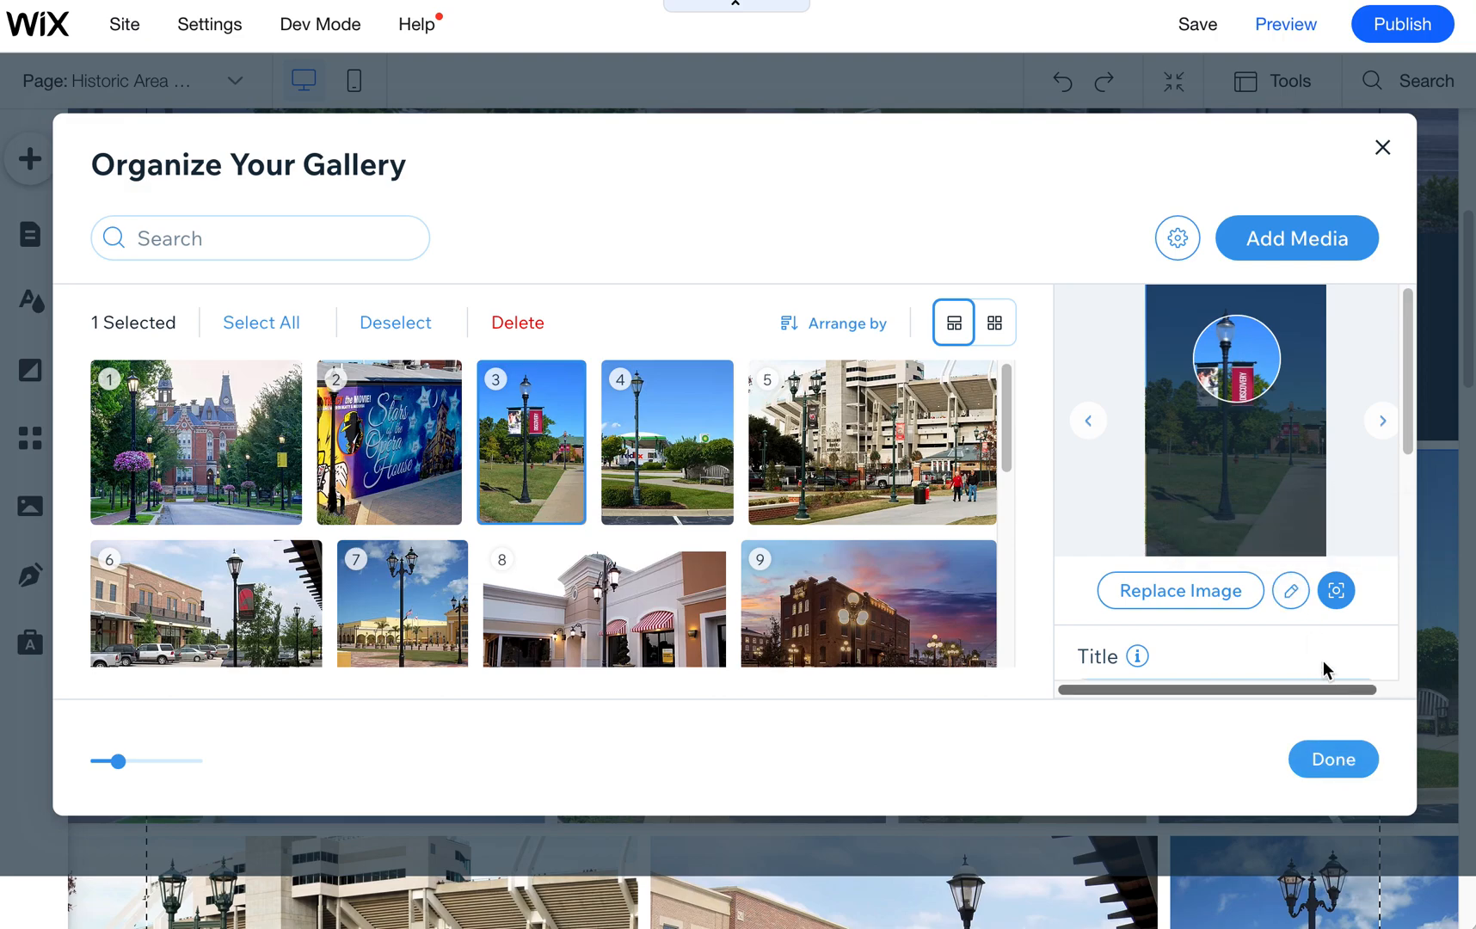
pyautogui.scroll(-3, 1324, 654)
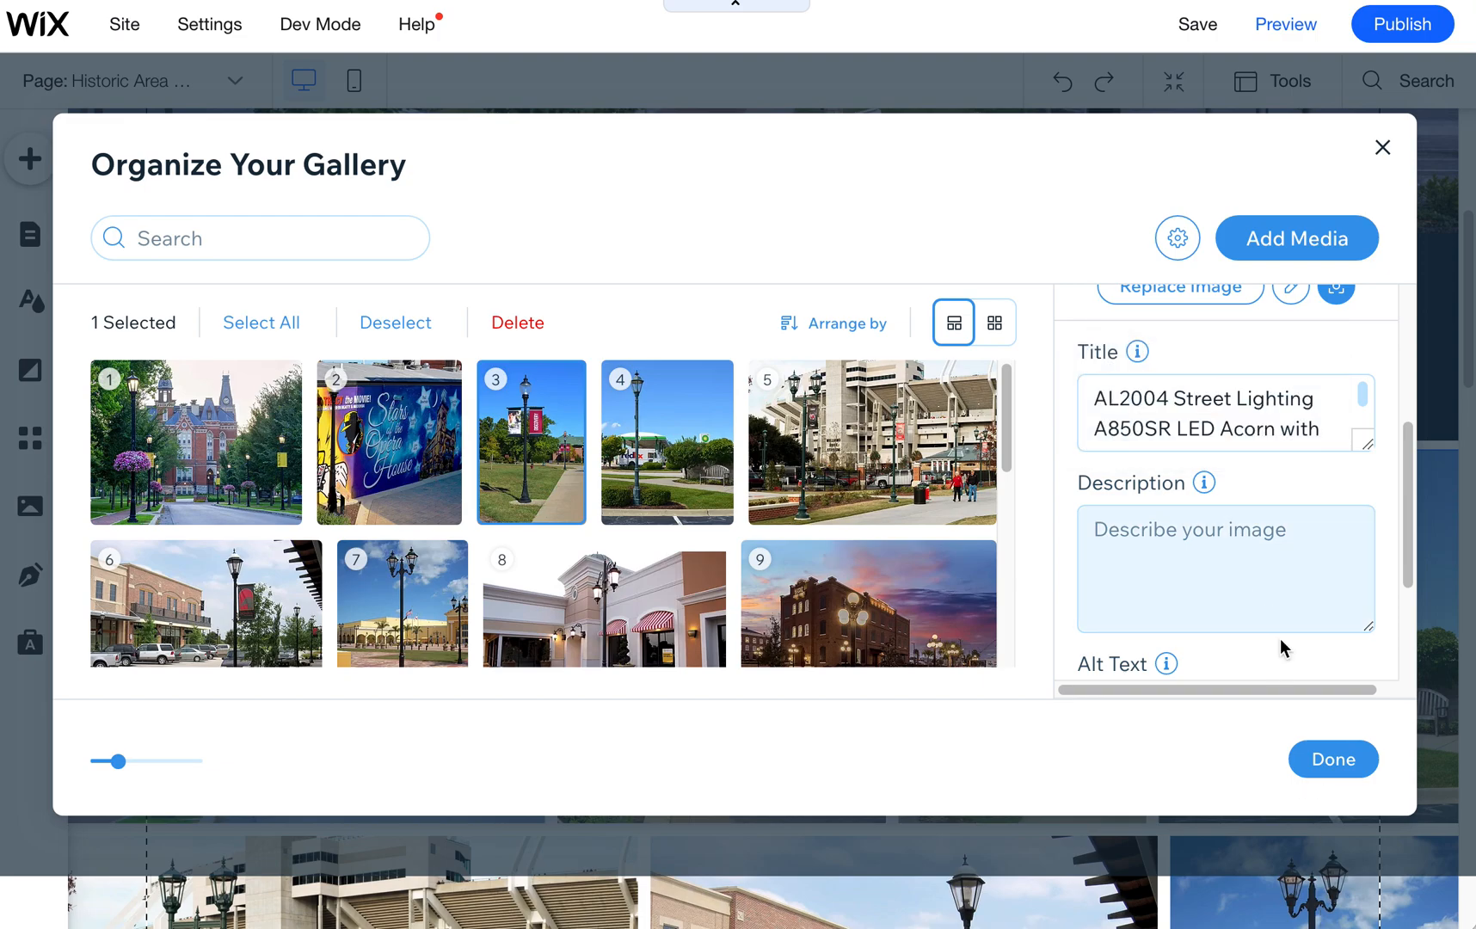
pyautogui.click(1341, 764)
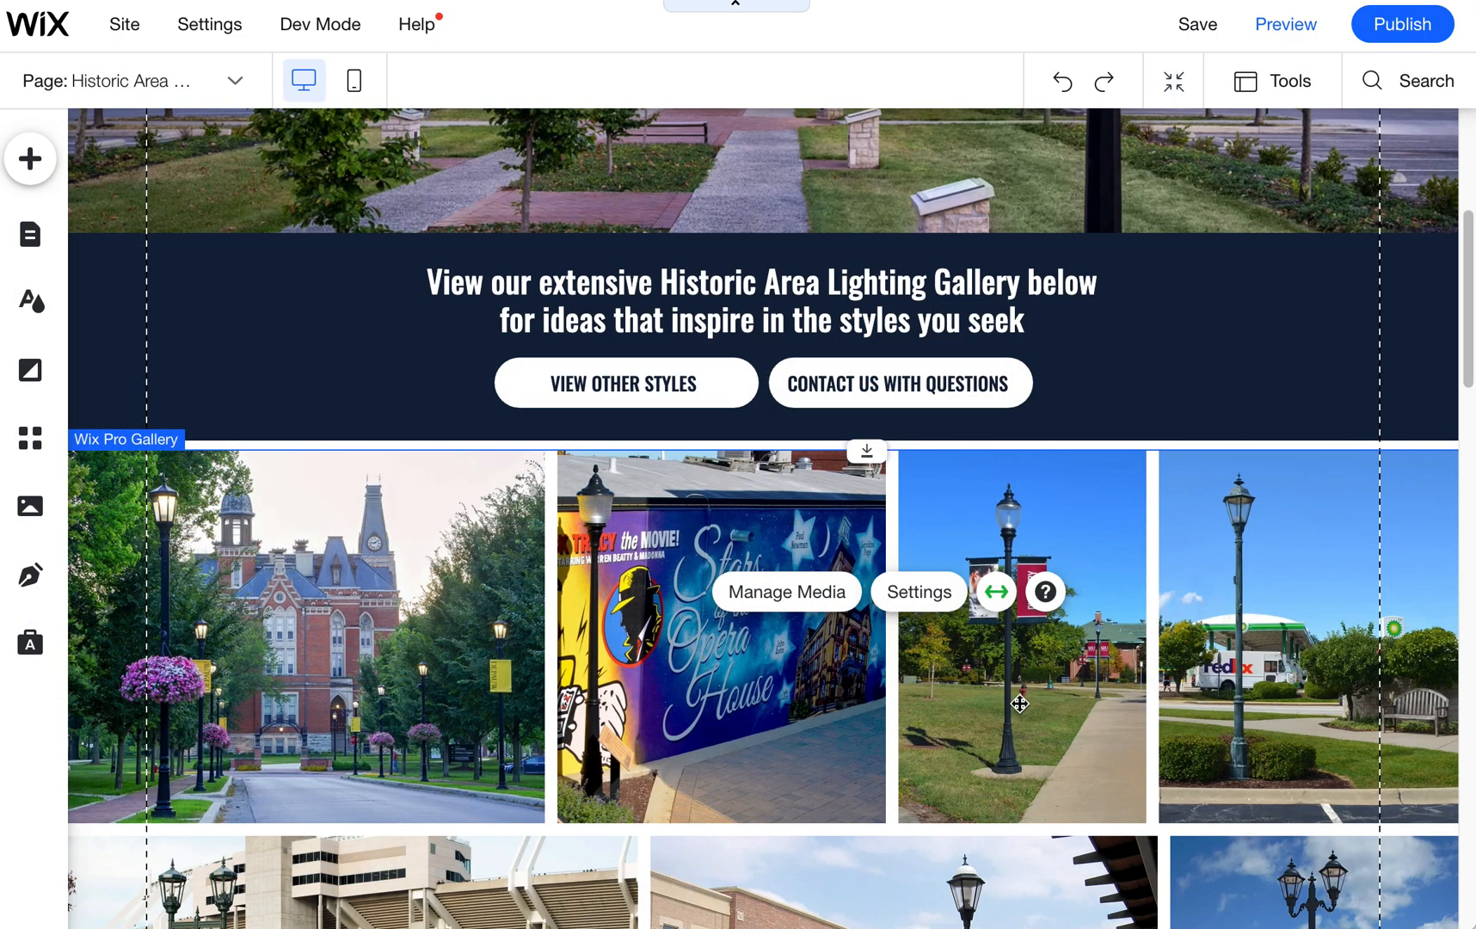
# Position the background image of the page's top strip at top center and return to the strip background options
pyautogui.scroll(5, 1018, 701)
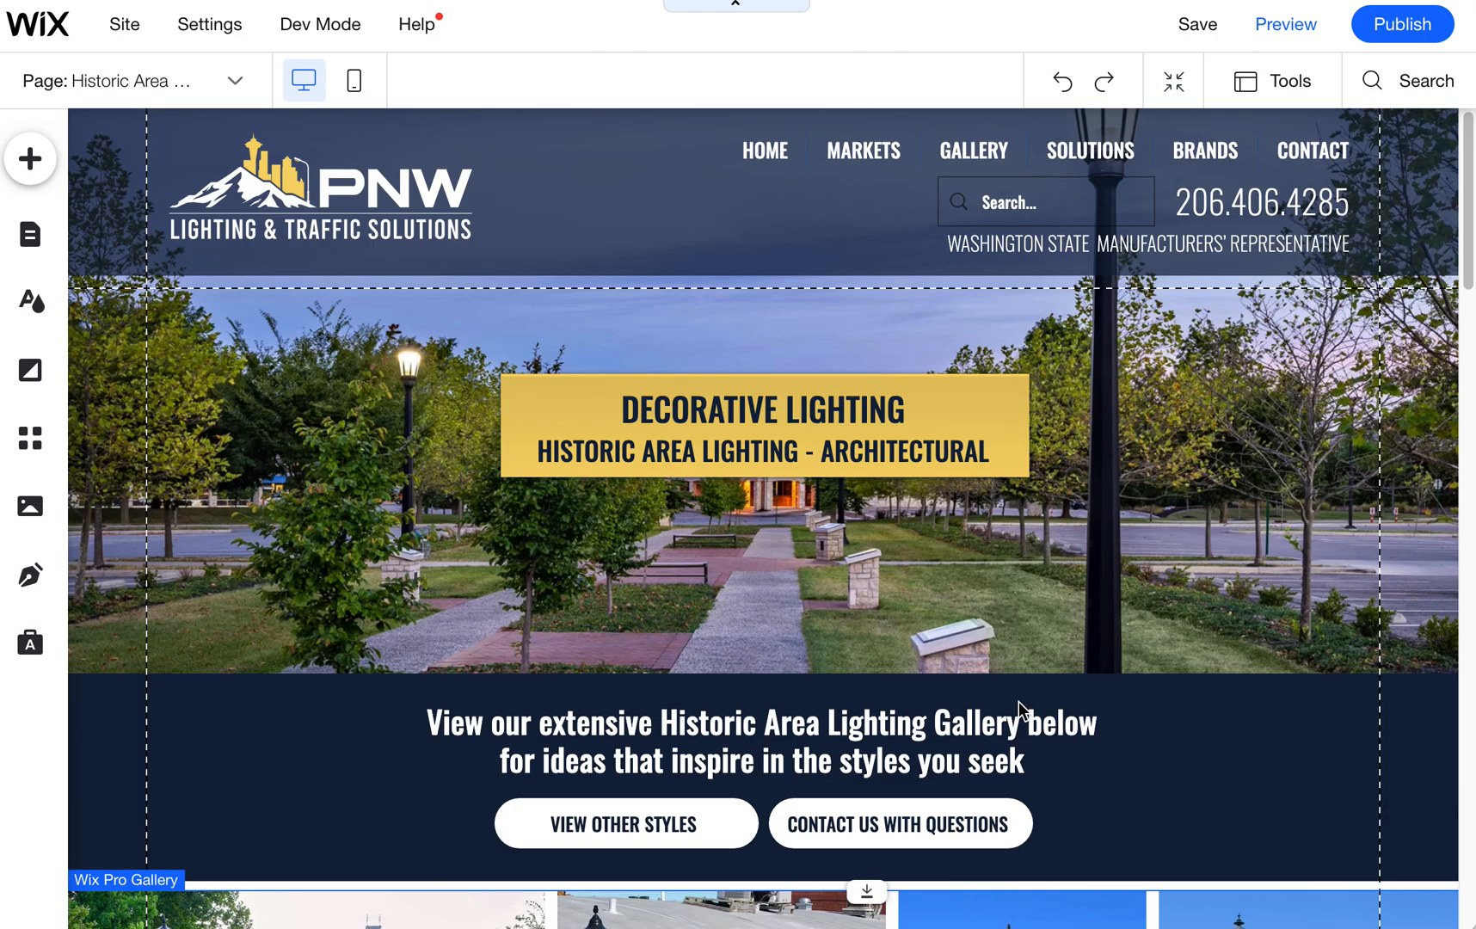
pyautogui.click(944, 589)
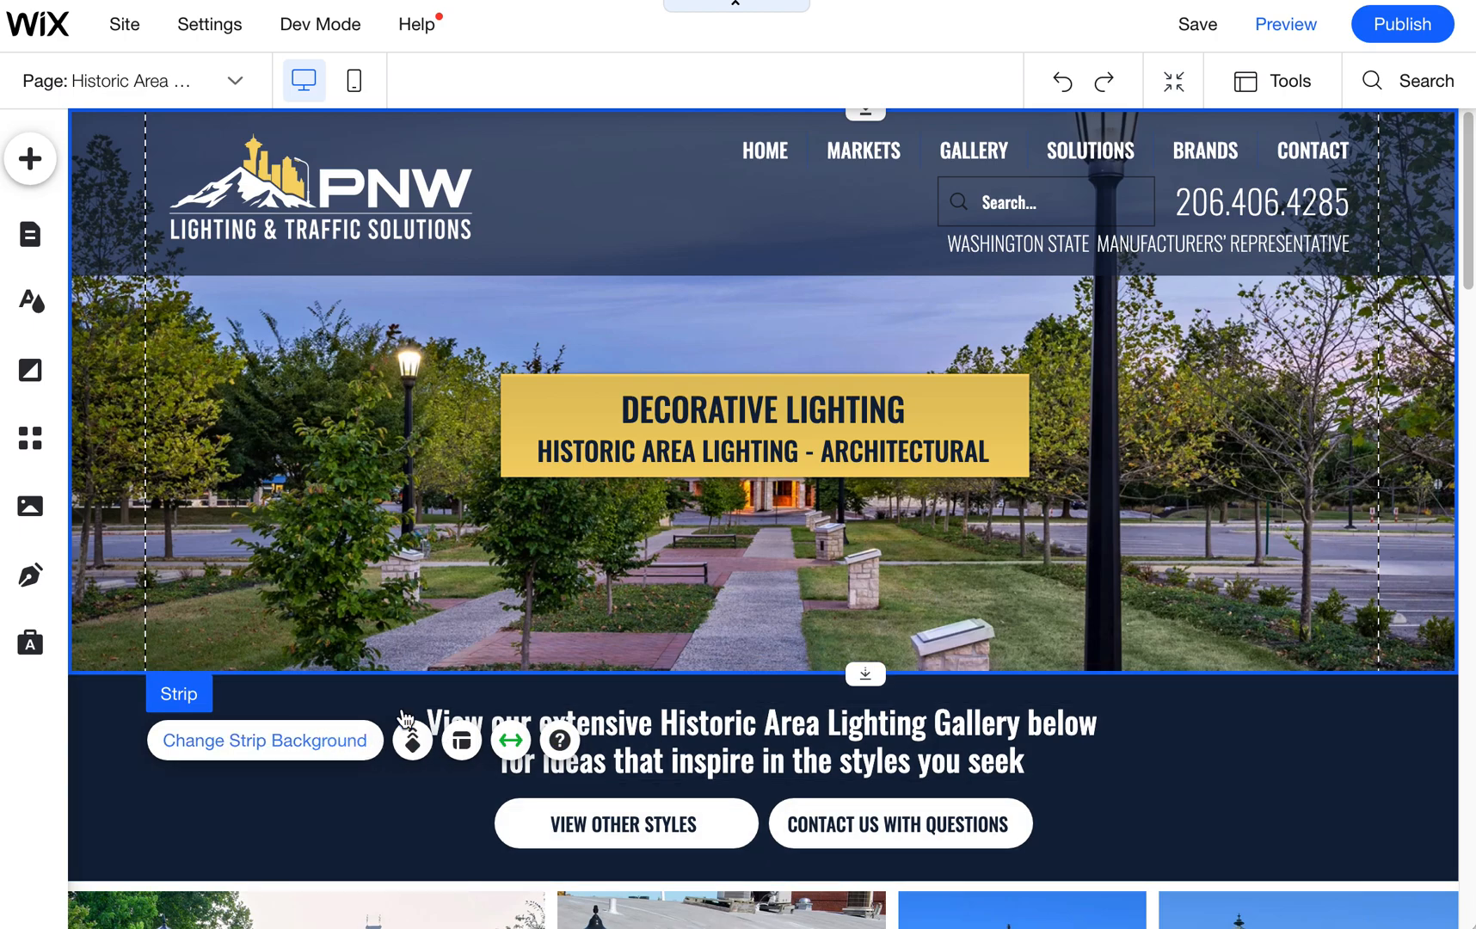
pyautogui.click(320, 742)
pyautogui.click(1253, 296)
pyautogui.click(1276, 765)
pyautogui.moveTo(1195, 170); pyautogui.dragTo(888, 675)
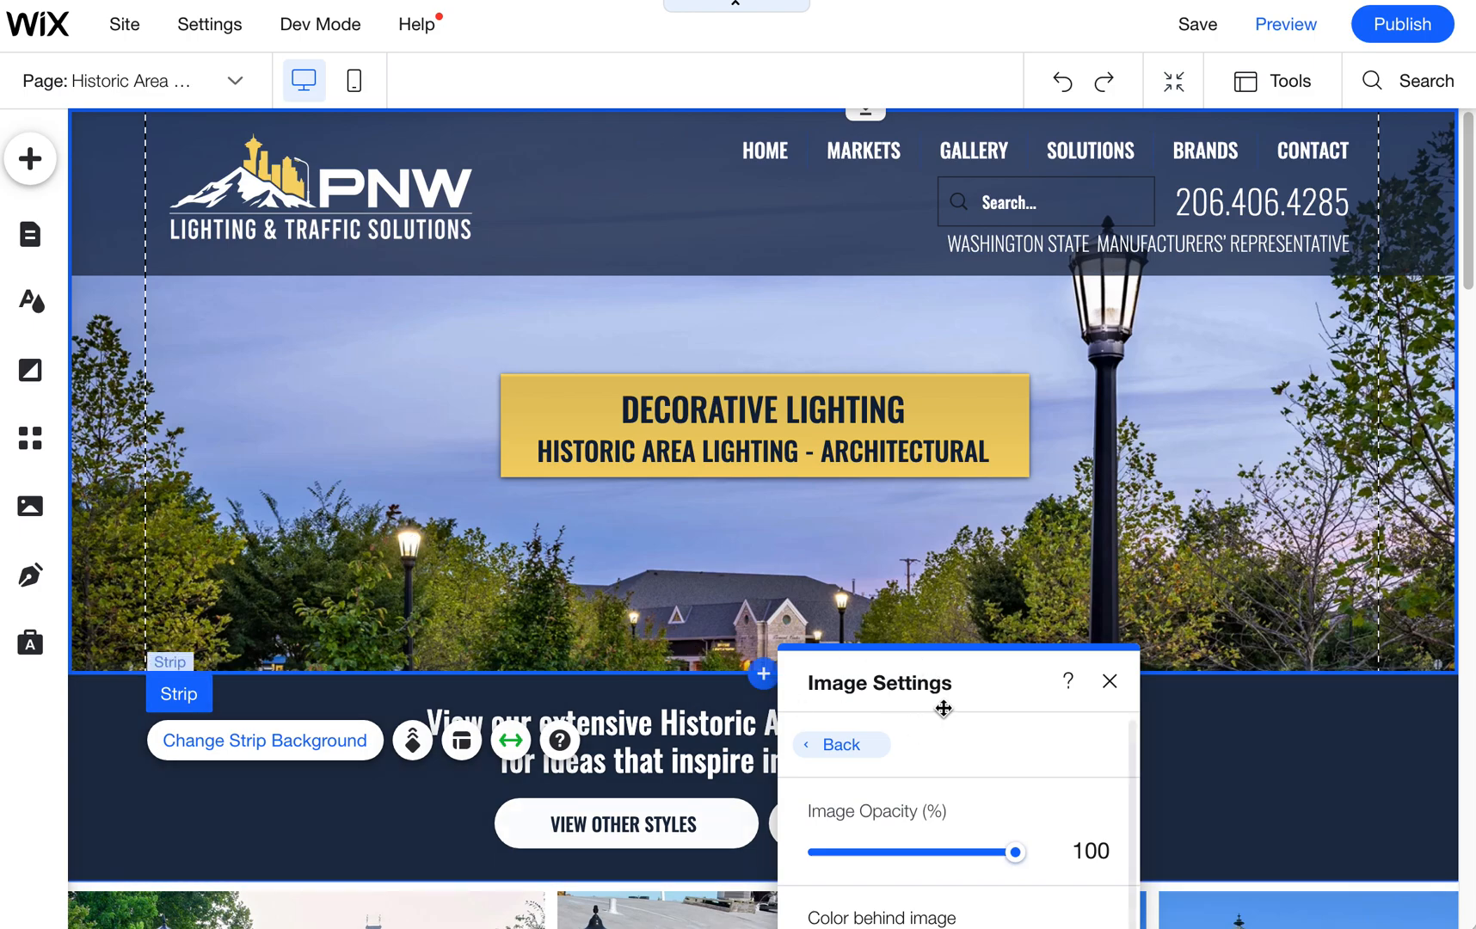
pyautogui.moveTo(944, 708); pyautogui.dragTo(1024, 316)
pyautogui.click(945, 311)
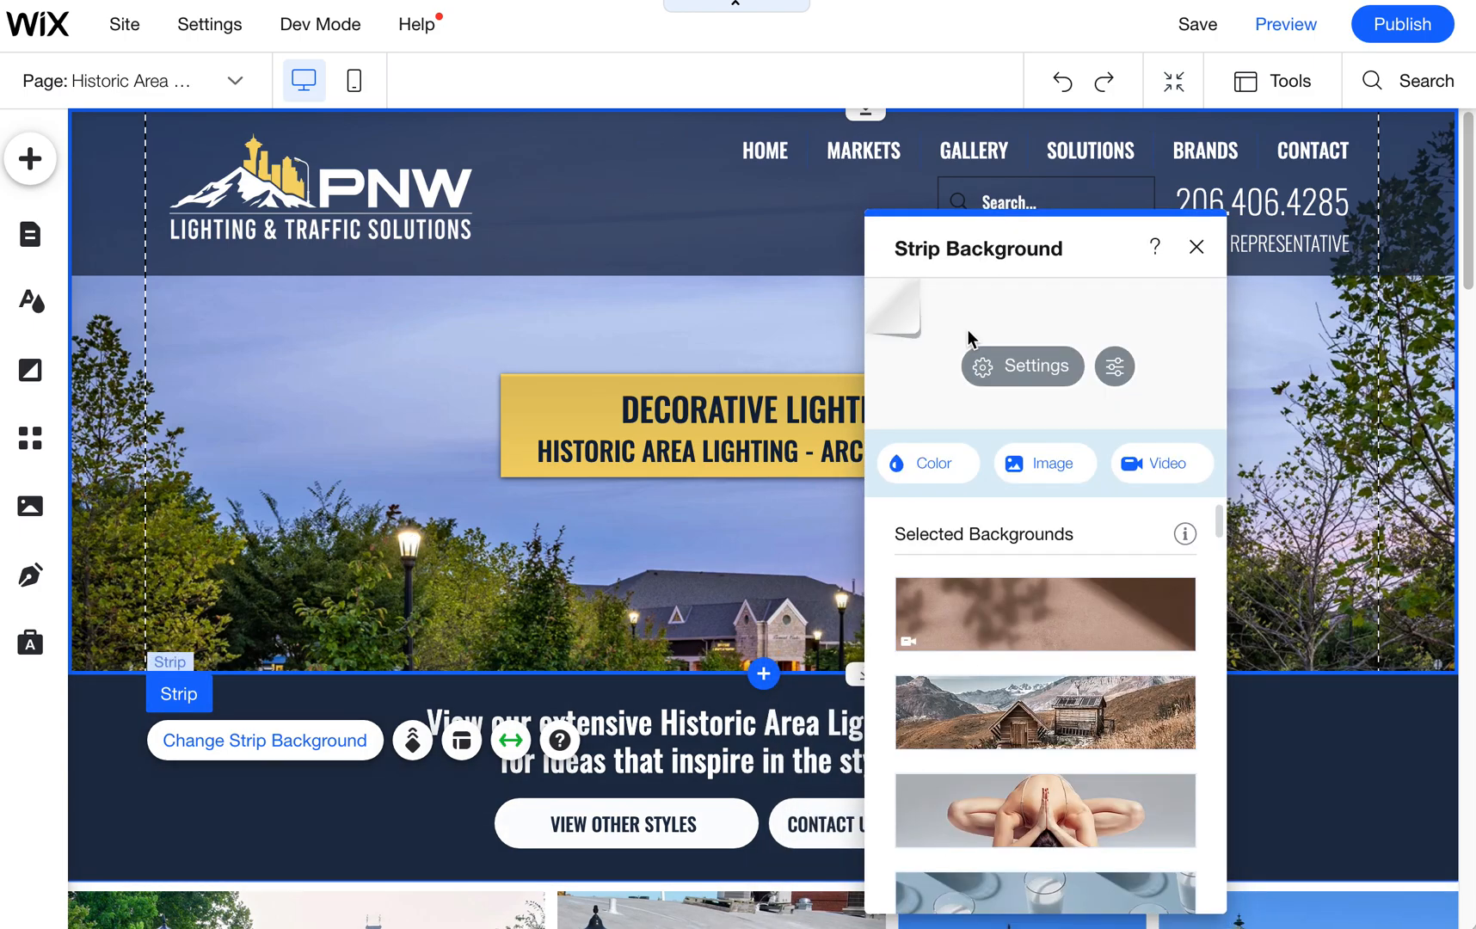
# Crop the strip's background photo vertically to about 1920 × 1159 px in Photo Studio and save it
pyautogui.click(1110, 366)
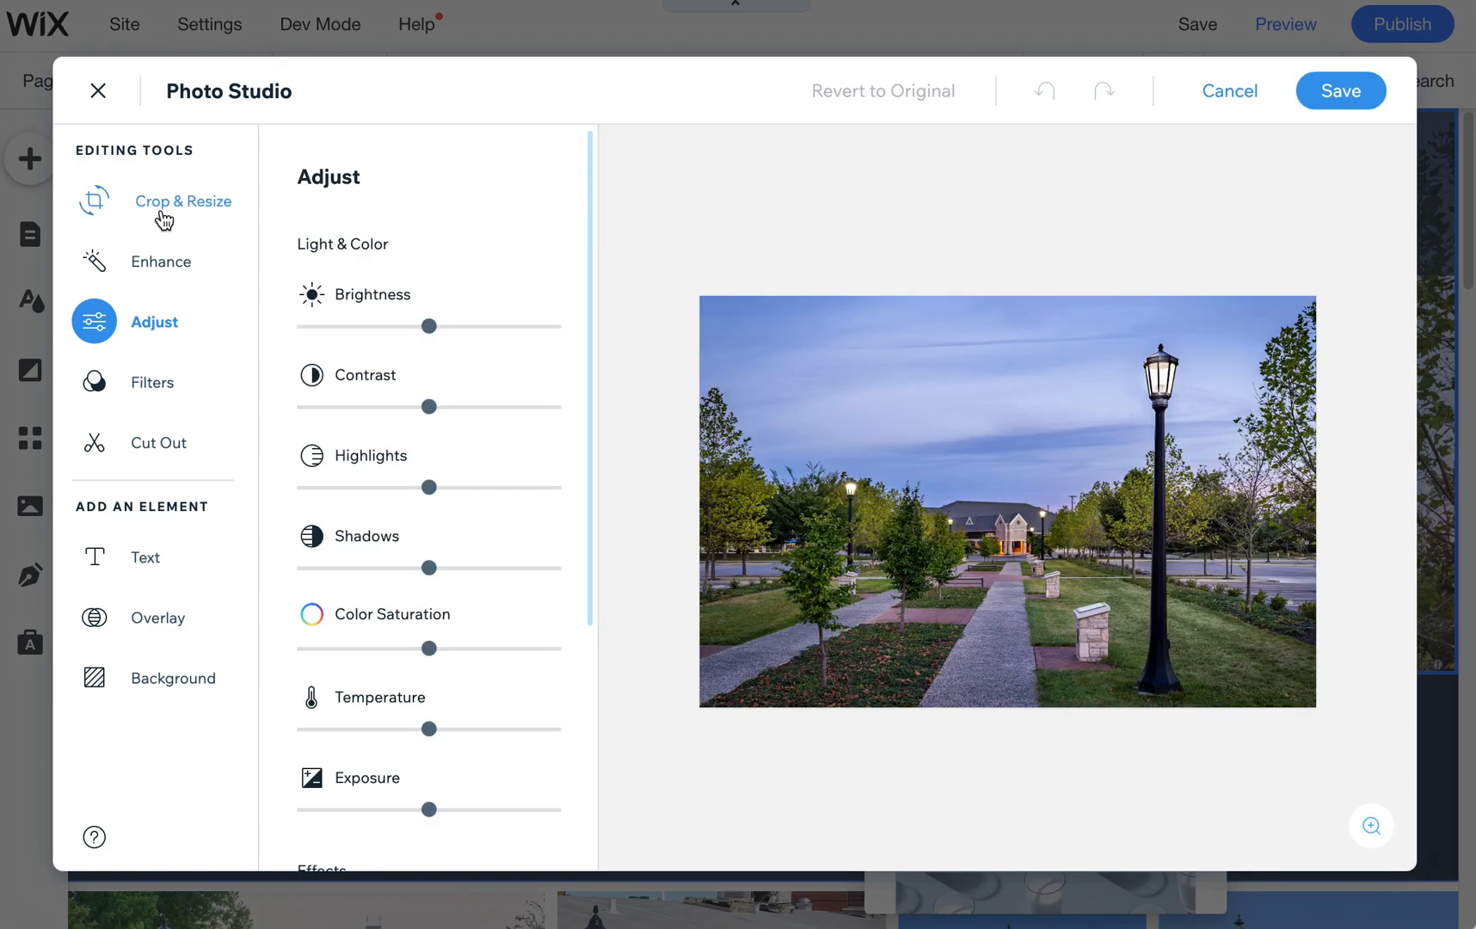
pyautogui.click(158, 208)
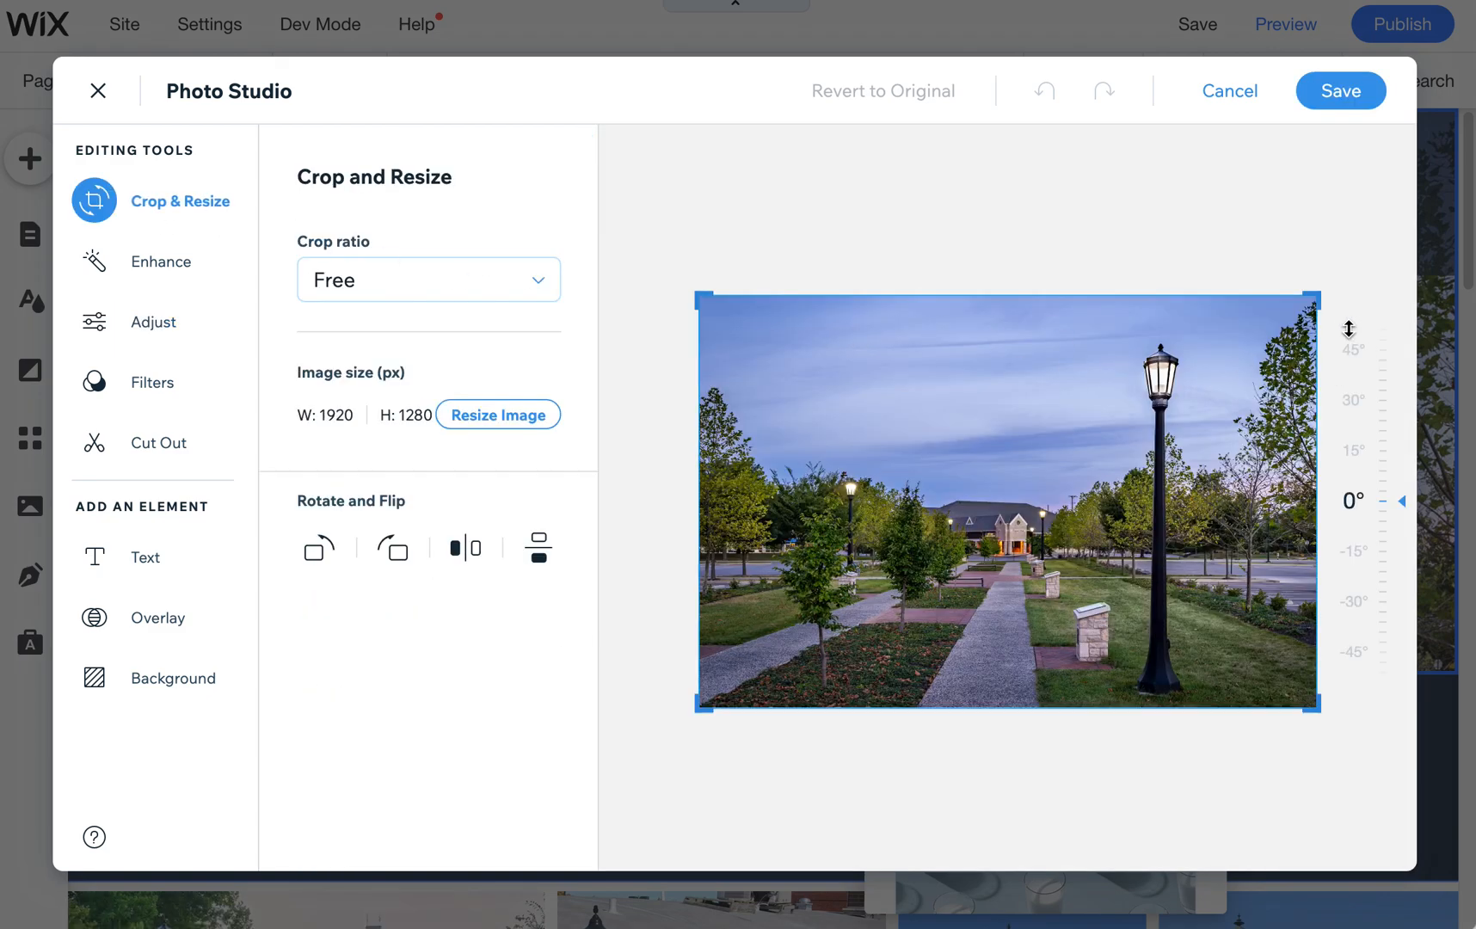
pyautogui.moveTo(1313, 299); pyautogui.dragTo(1334, 334)
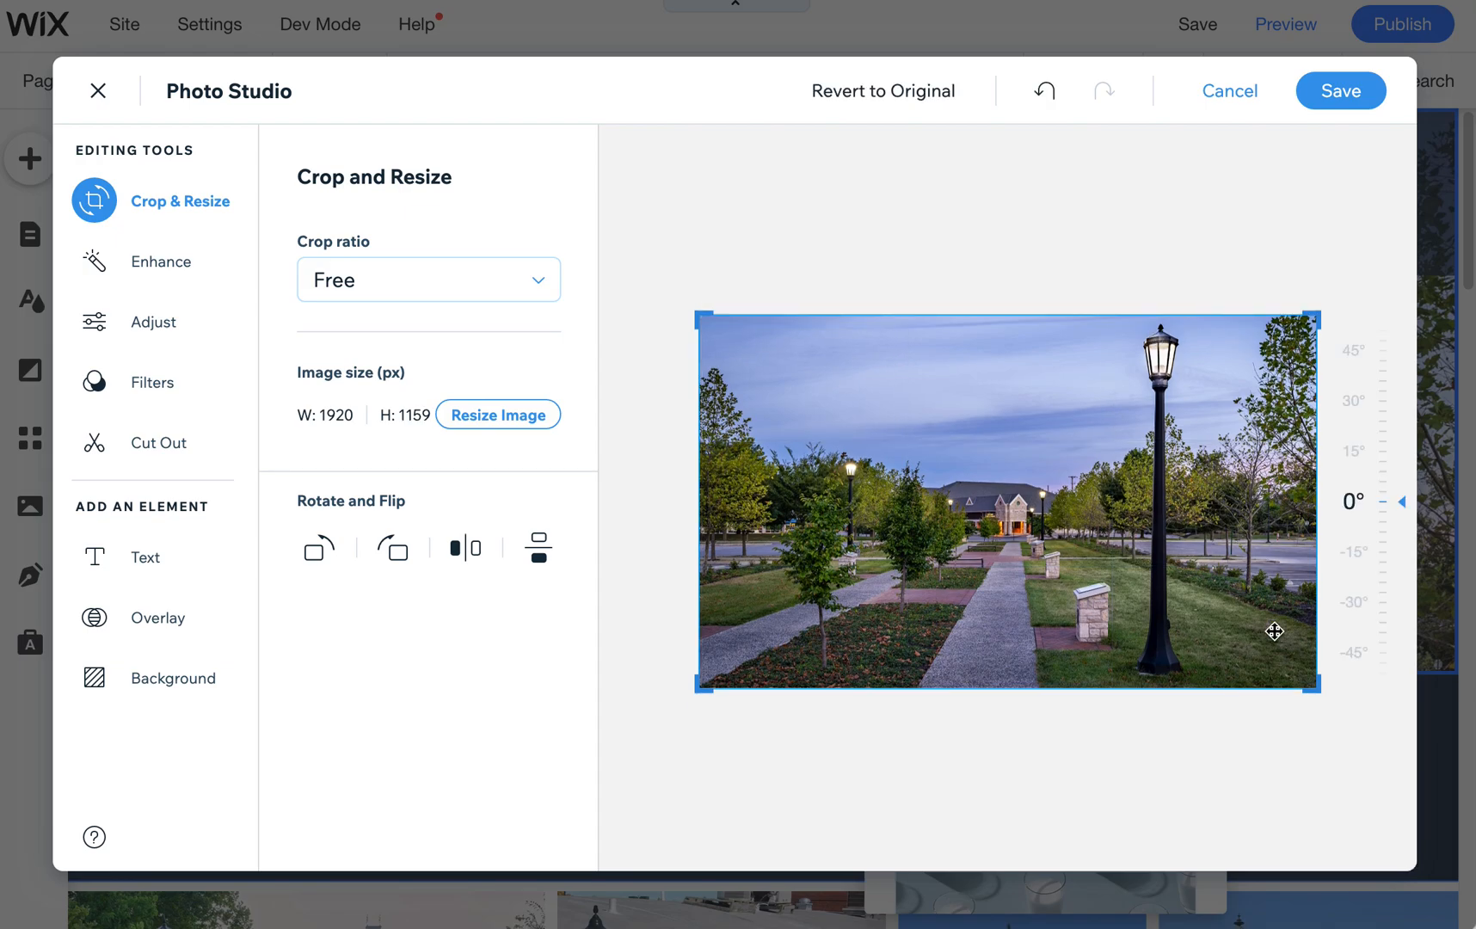
pyautogui.click(1336, 93)
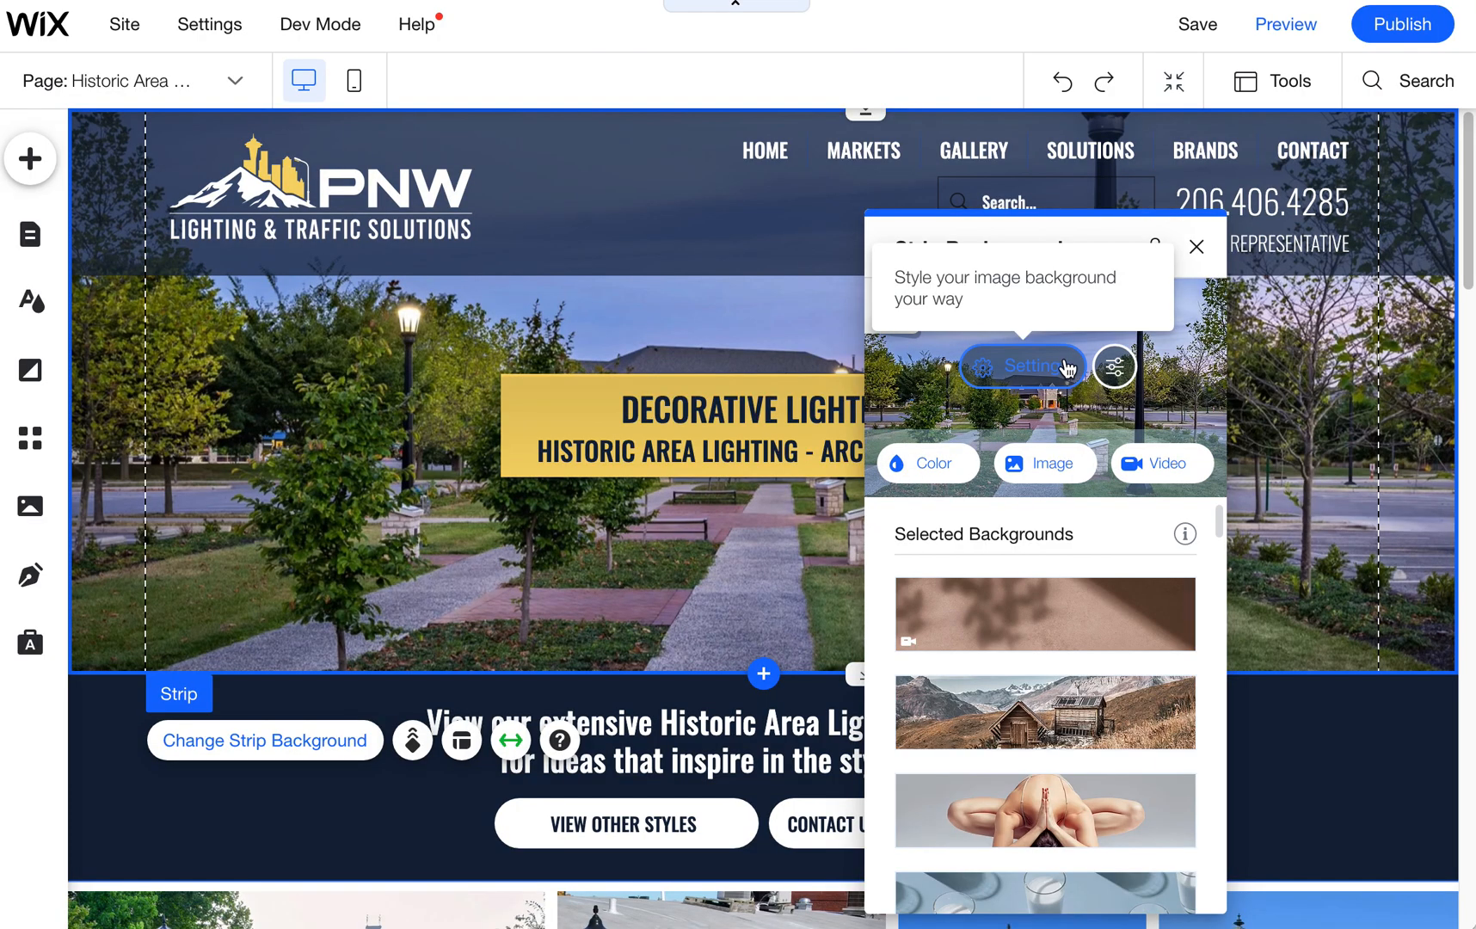
# Set the cropped strip background image's position to top center and close its image settings
pyautogui.click(1059, 362)
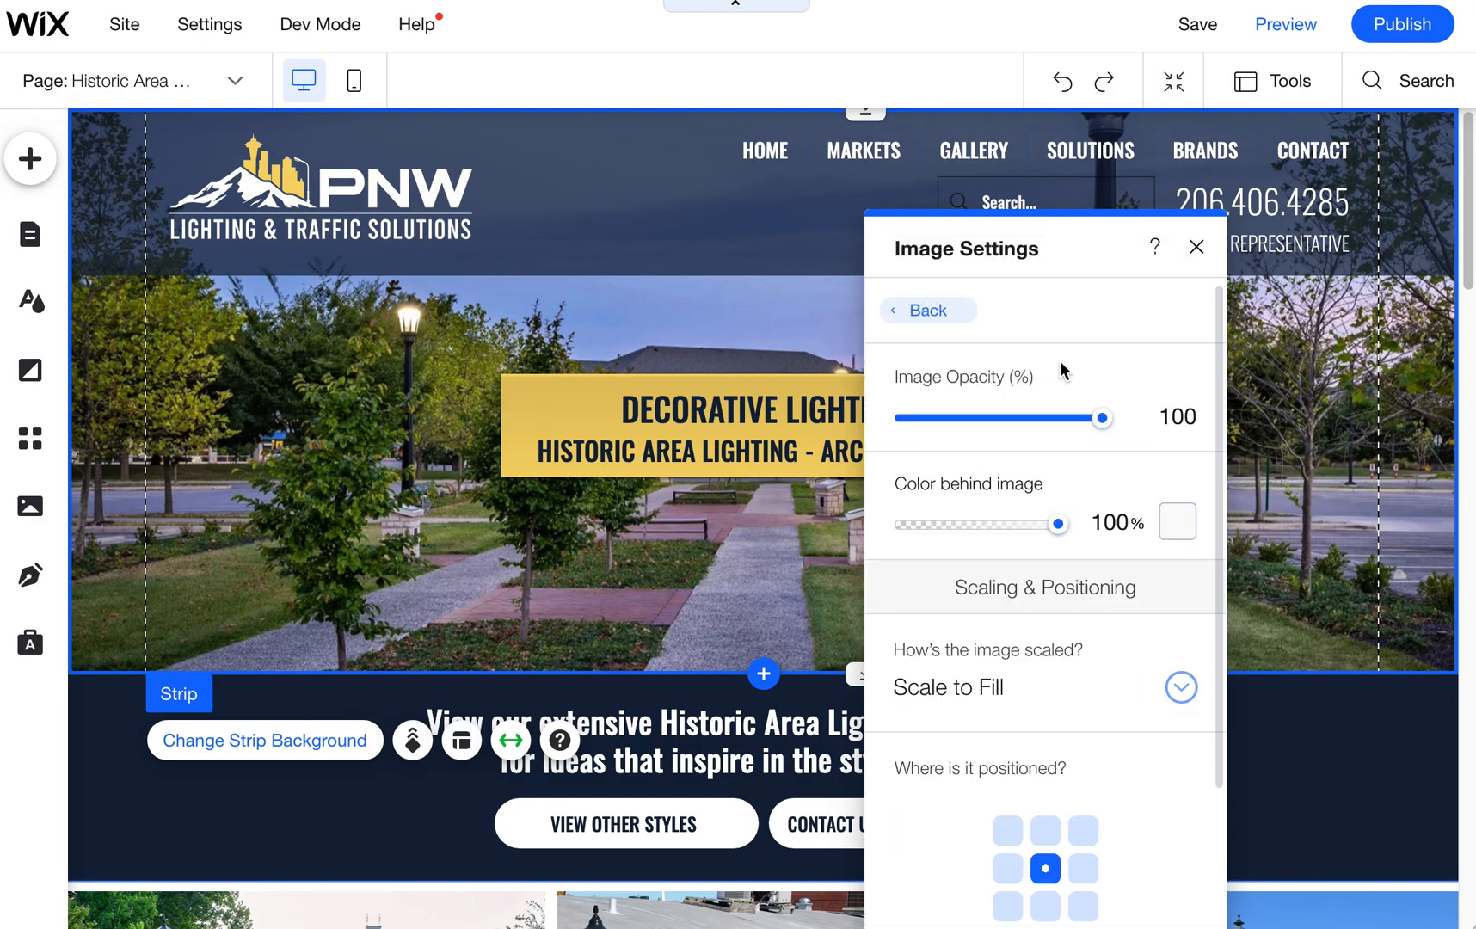
pyautogui.click(1045, 830)
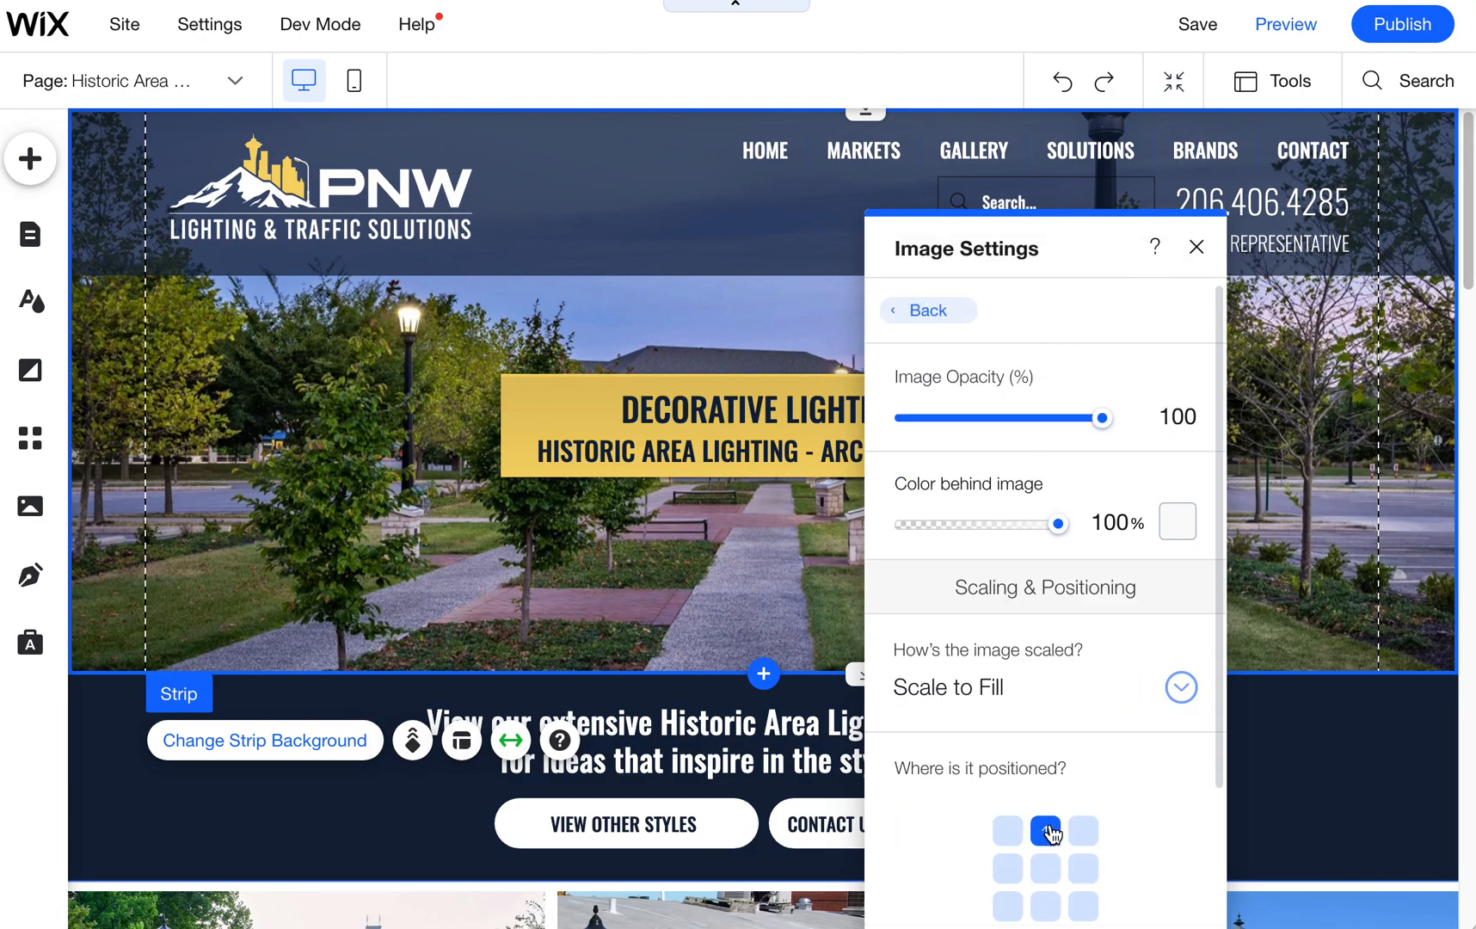
pyautogui.moveTo(997, 252); pyautogui.dragTo(735, 796)
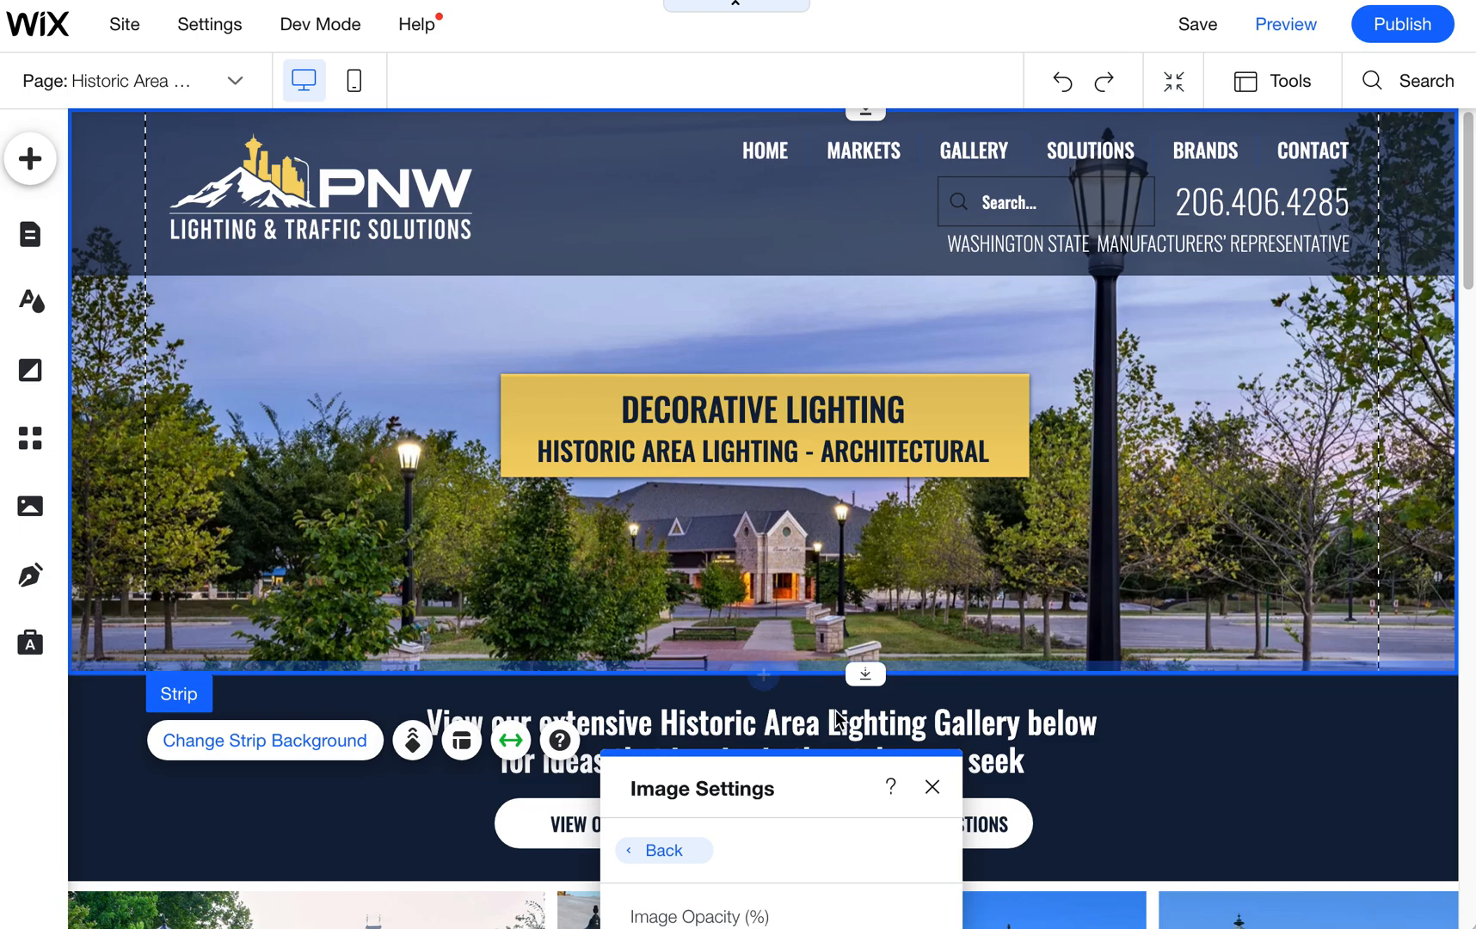
pyautogui.moveTo(754, 784); pyautogui.dragTo(1093, 475)
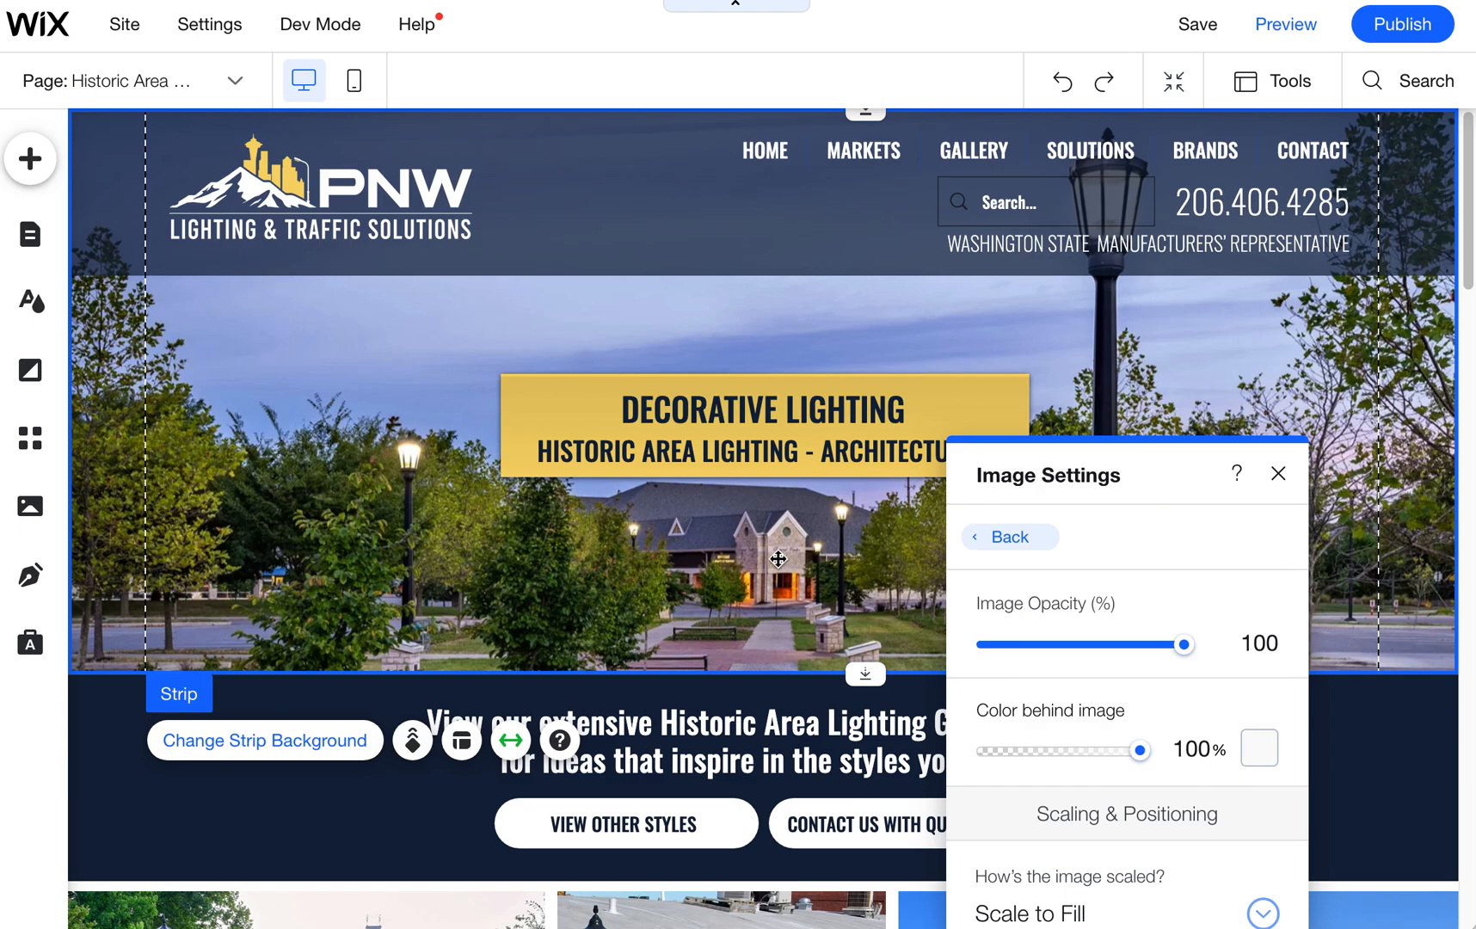
pyautogui.click(1277, 473)
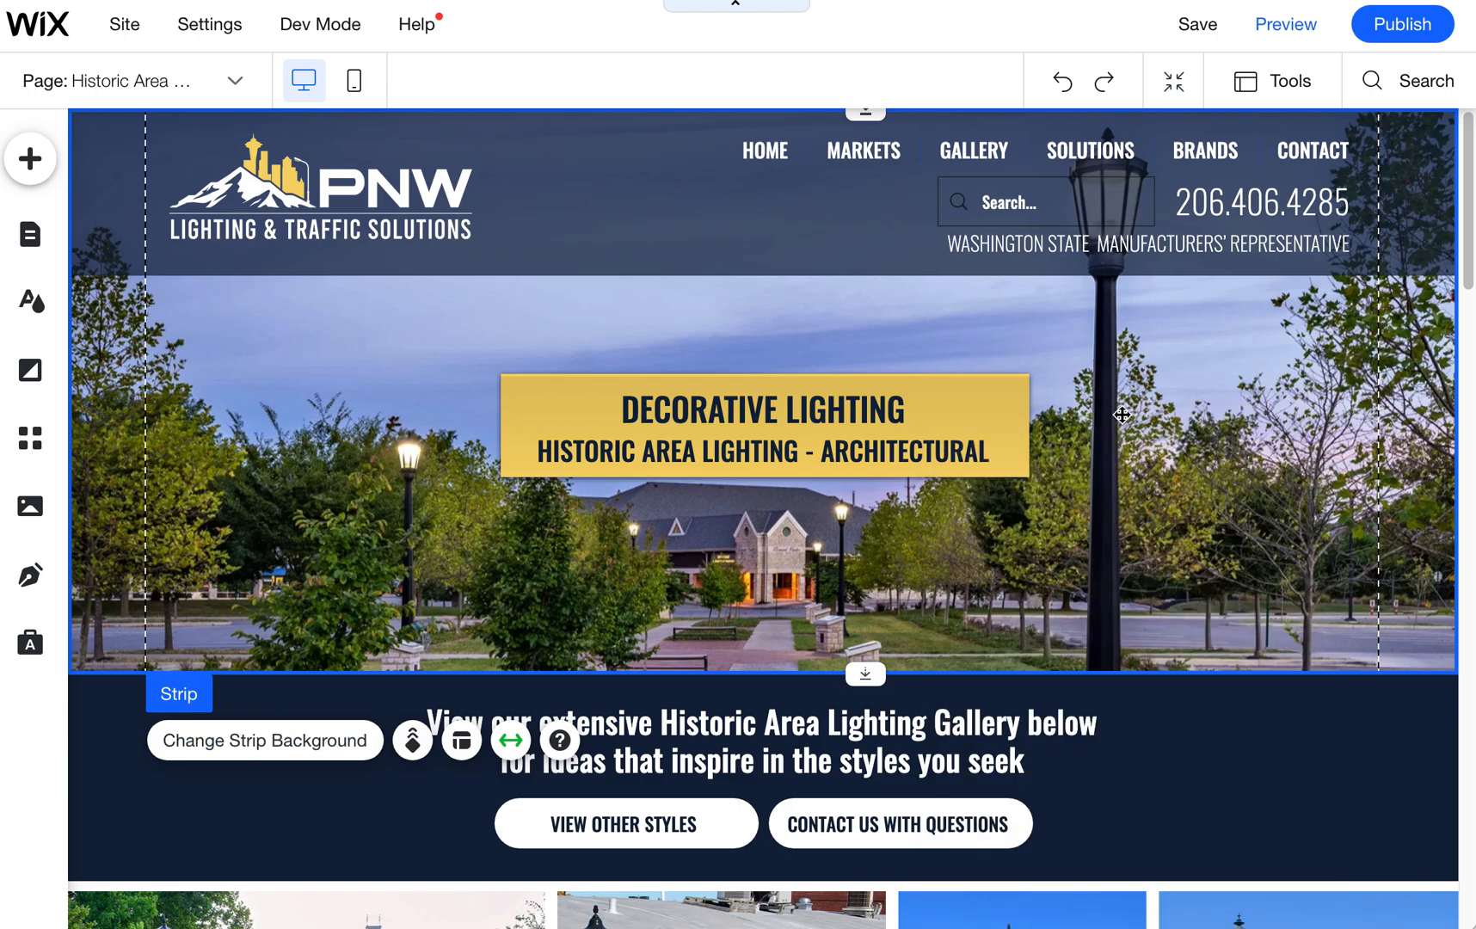
# Resize the browser window narrower and back to full width to examine how the strip's background image adapts
pyautogui.moveTo(1471, 922); pyautogui.dragTo(1475, 846)
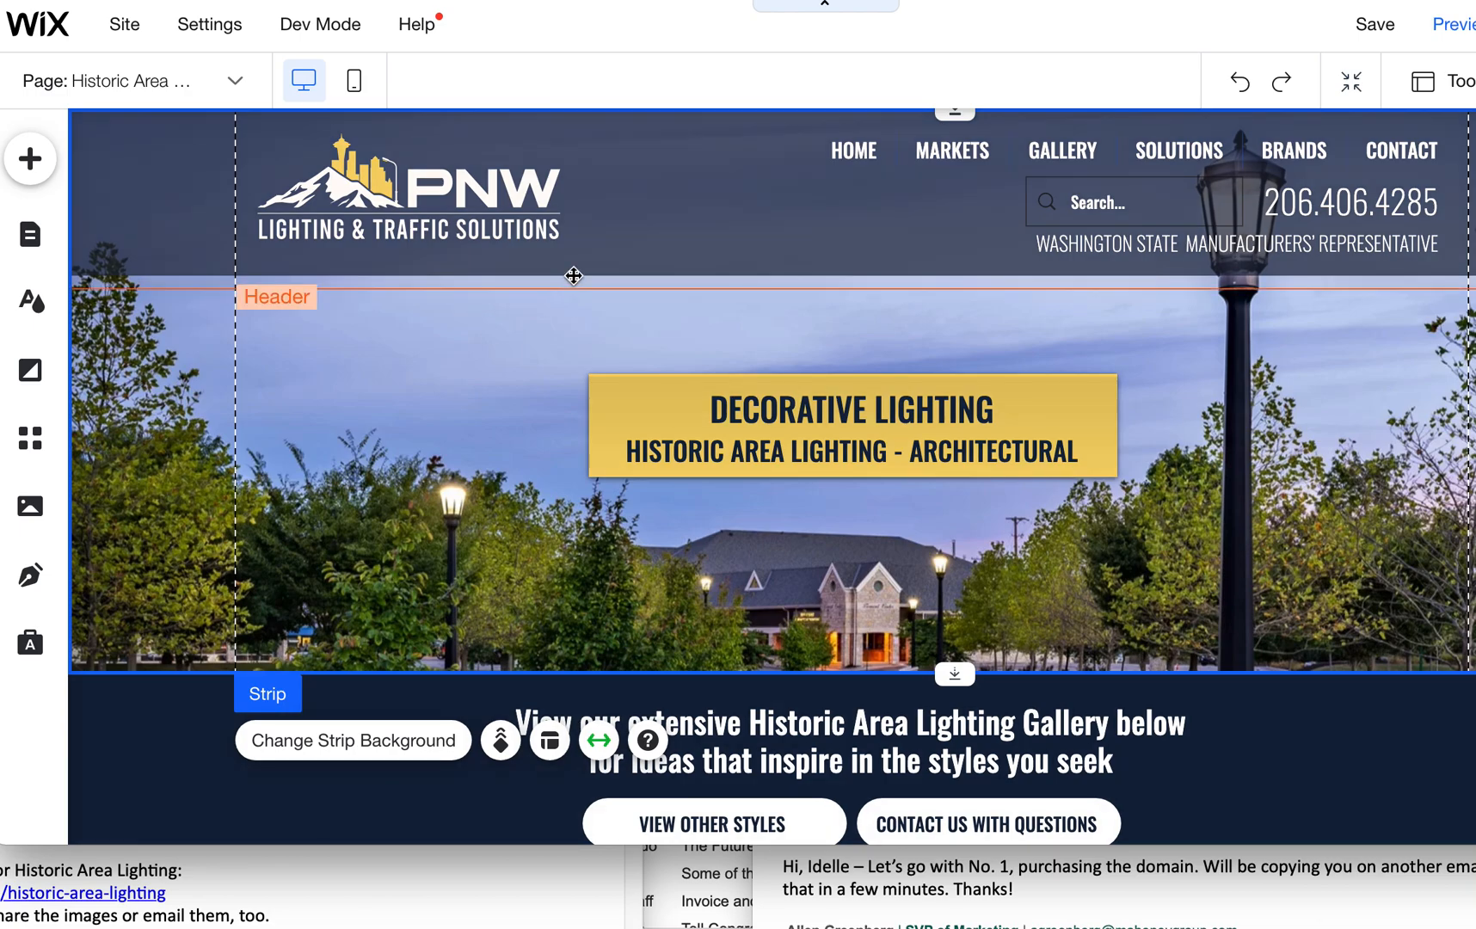
pyautogui.moveTo(1370, 799); pyautogui.dragTo(1217, 876)
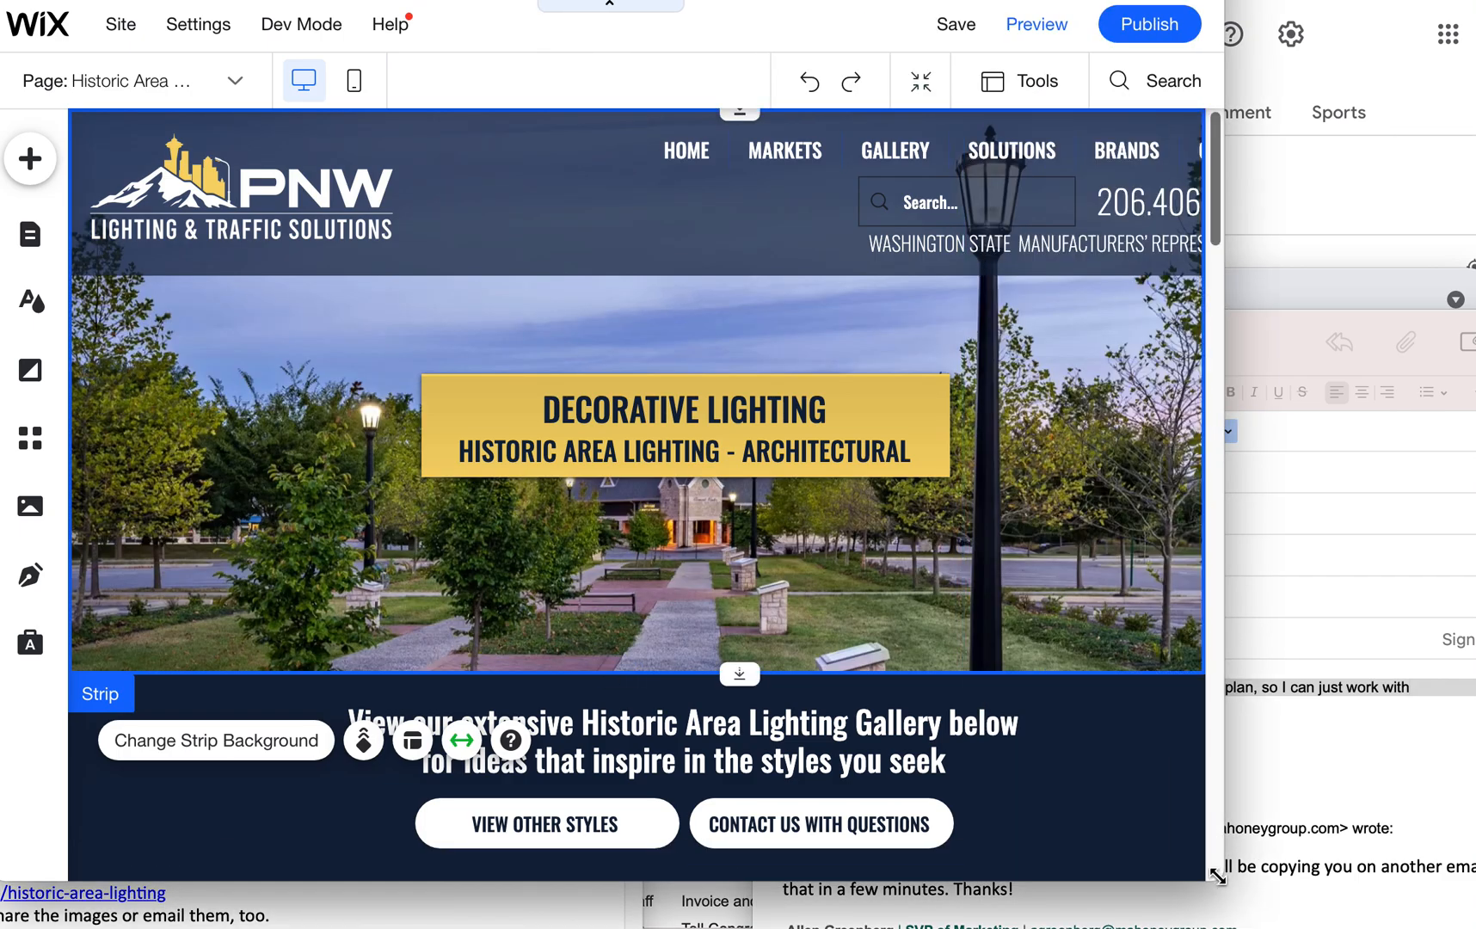
pyautogui.moveTo(1218, 876); pyautogui.dragTo(1311, 870)
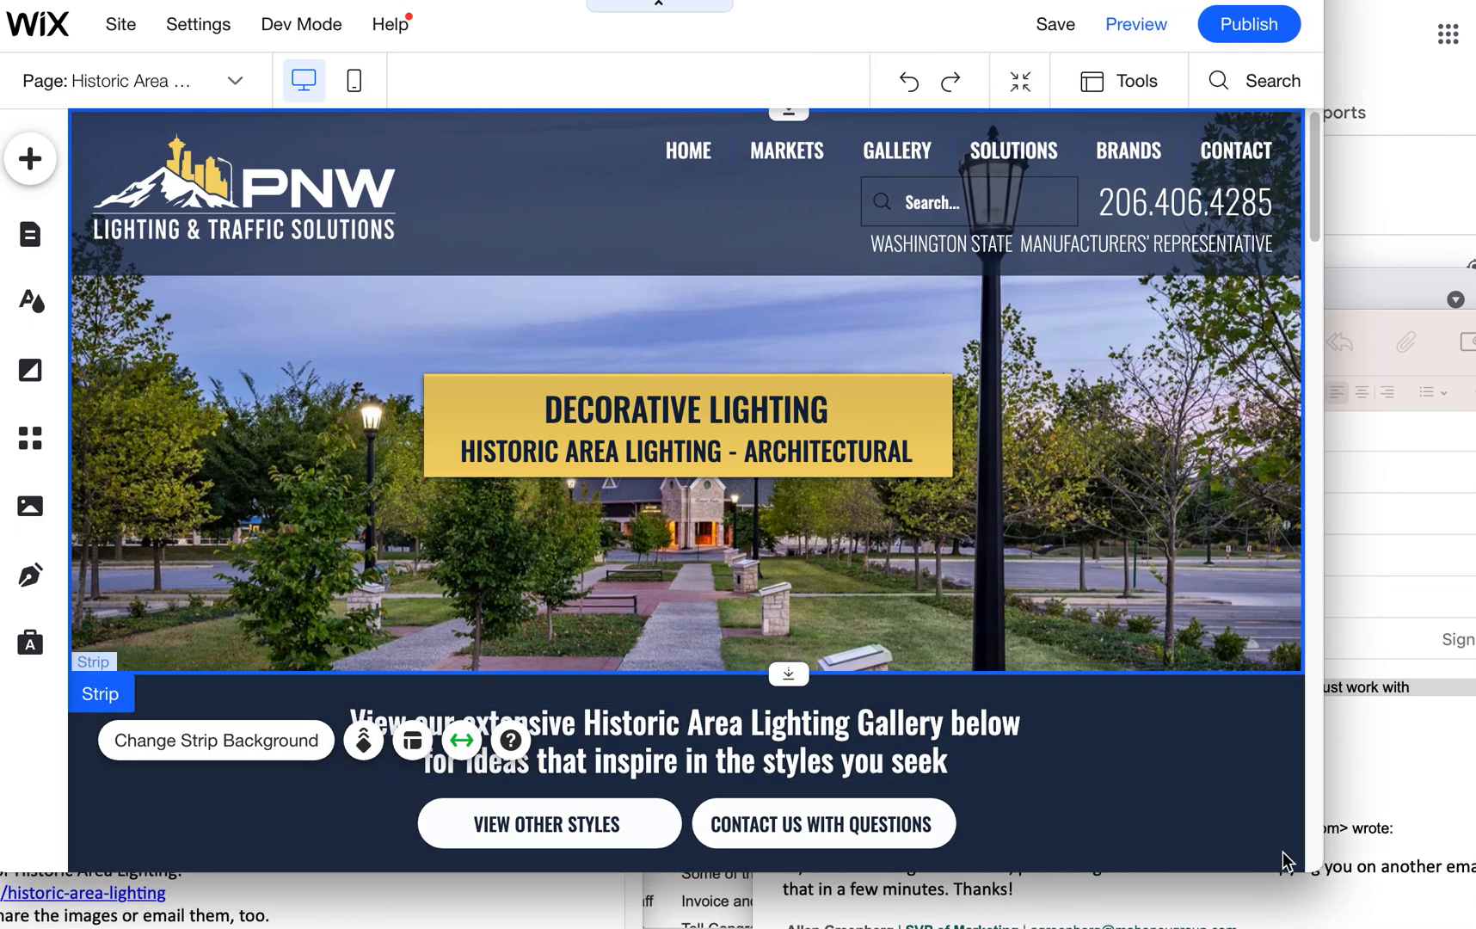
pyautogui.moveTo(1316, 871); pyautogui.dragTo(1470, 918)
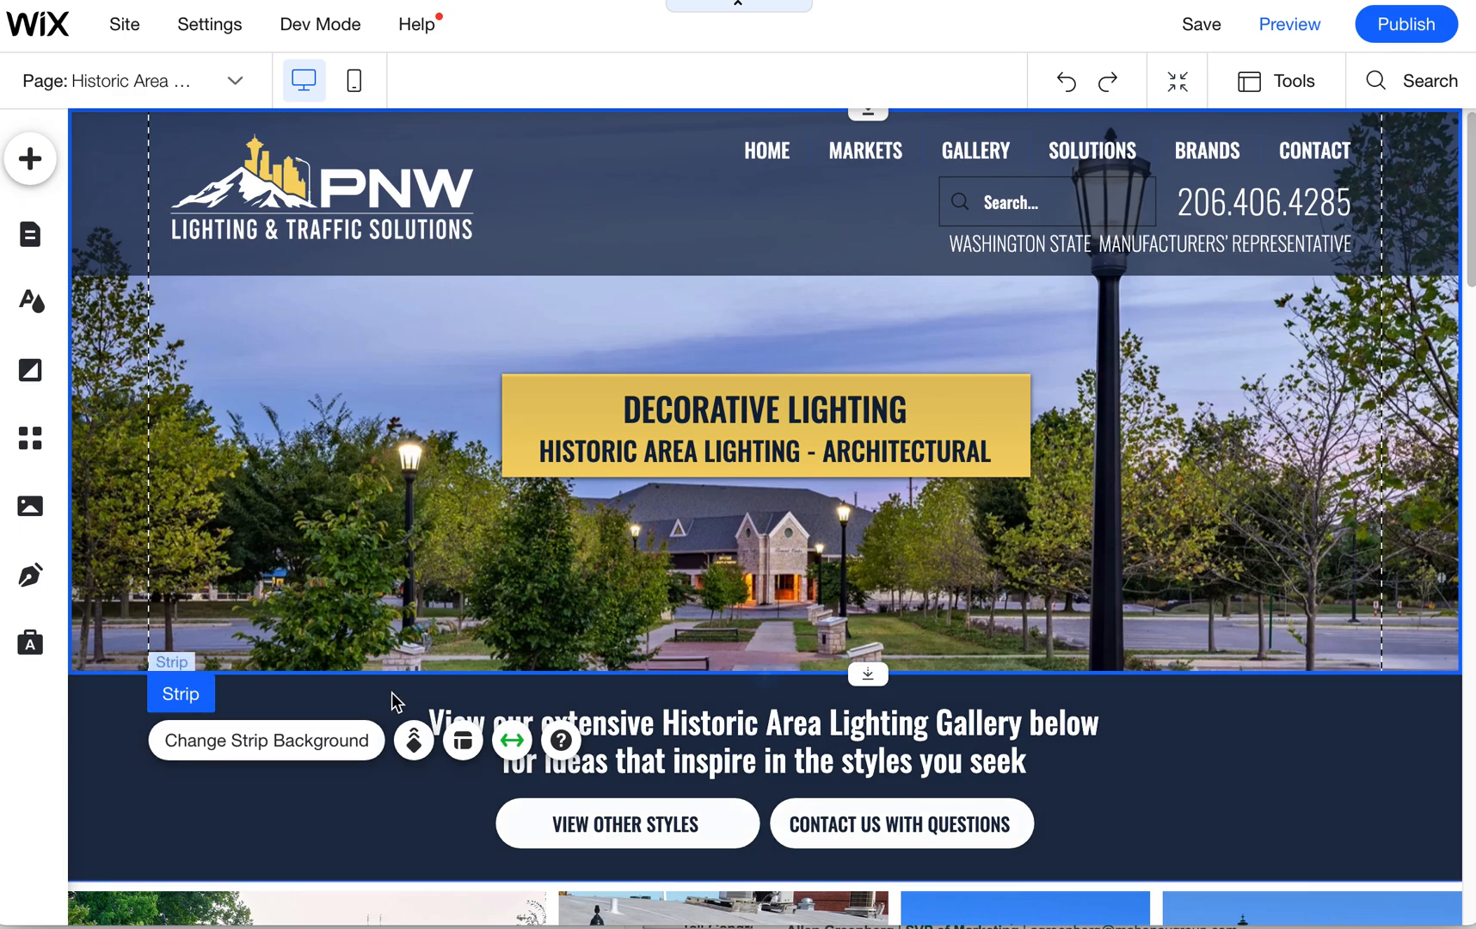
# Add the alt text "Decorative Lighting - Historic Area Lighting - Architectural" to the top strip's background image and close its settings
pyautogui.click(322, 741)
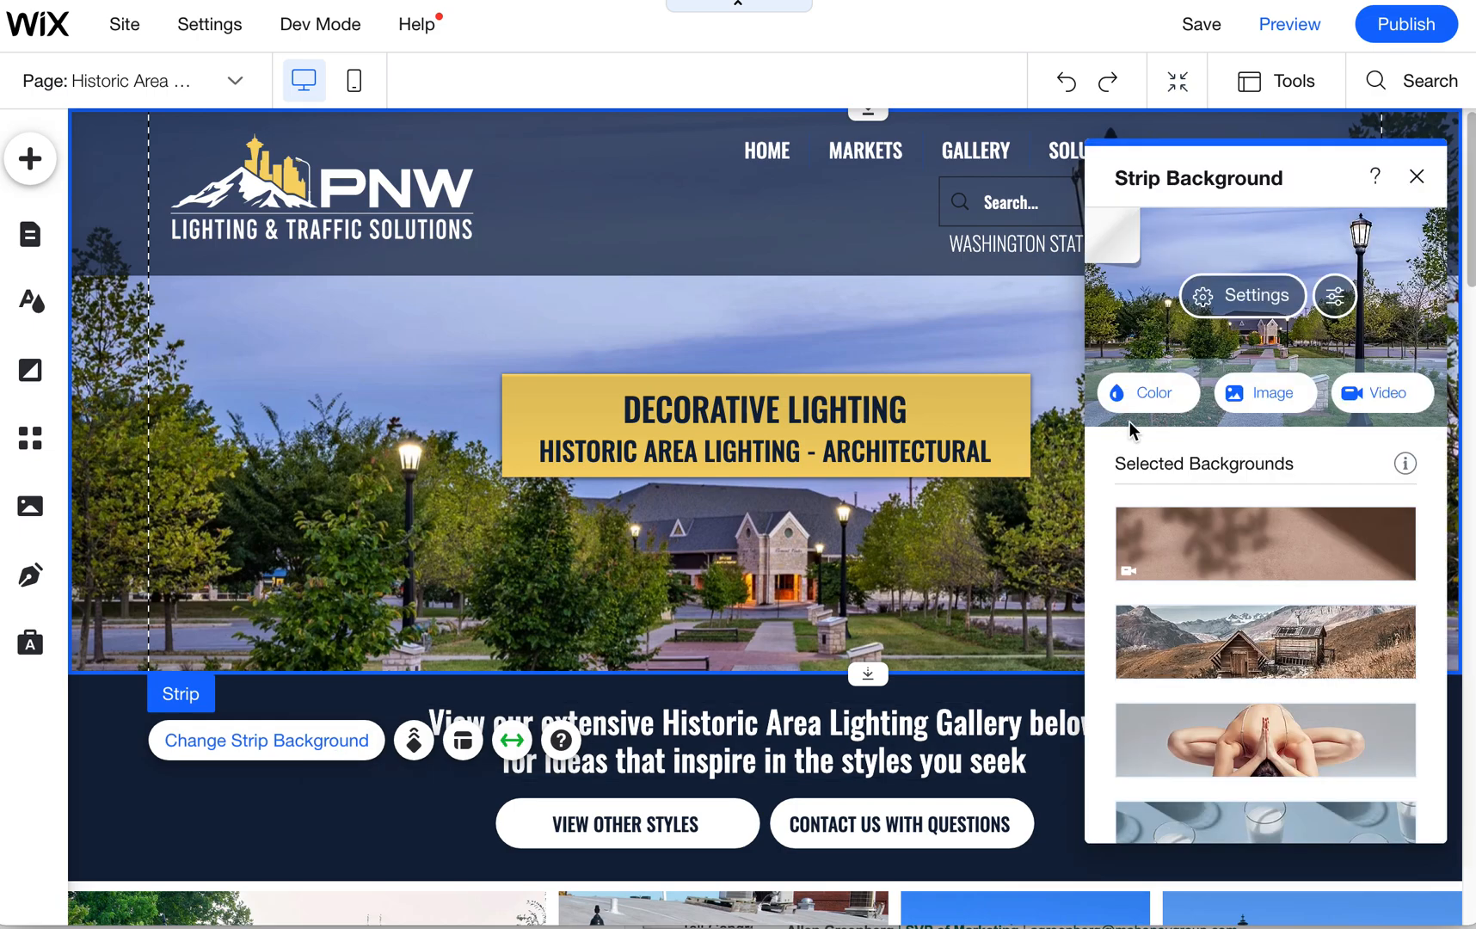
pyautogui.click(1229, 299)
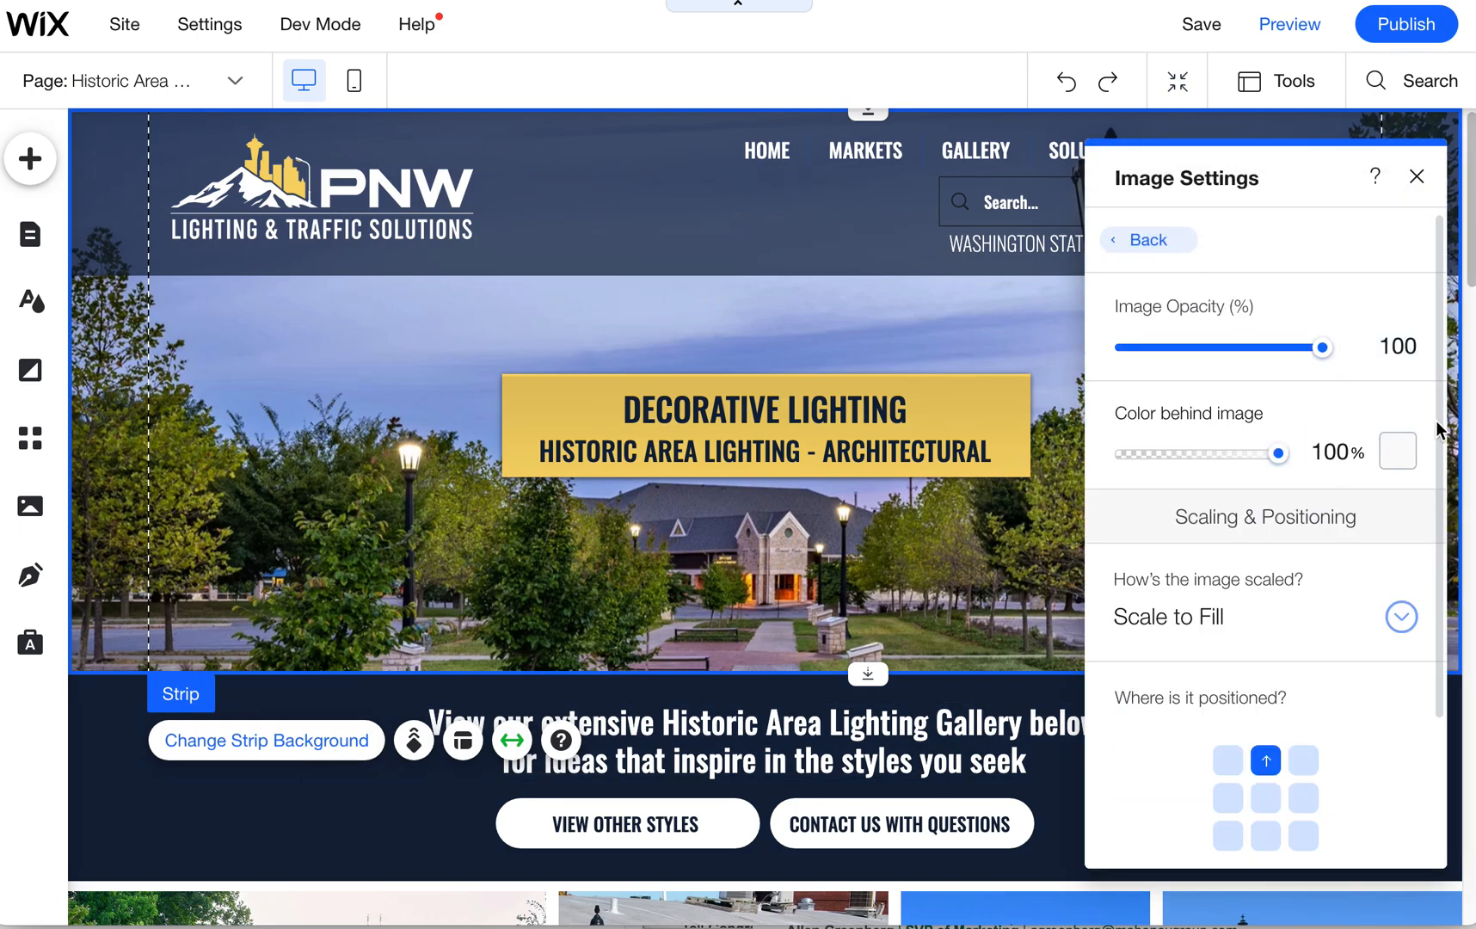
pyautogui.scroll(-3, 1402, 653)
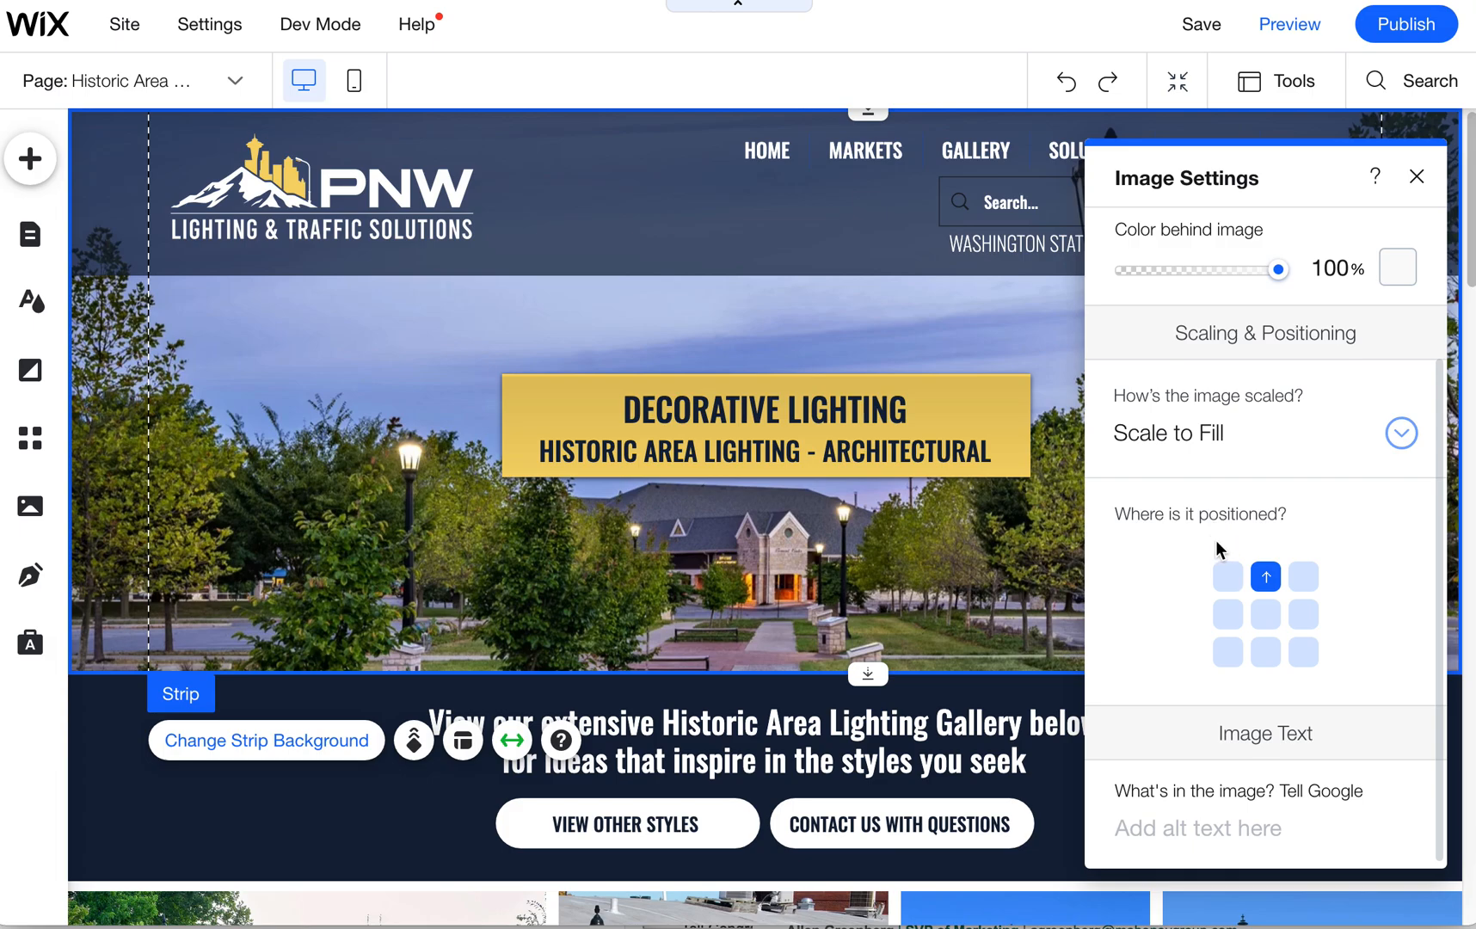
pyautogui.click(1166, 828)
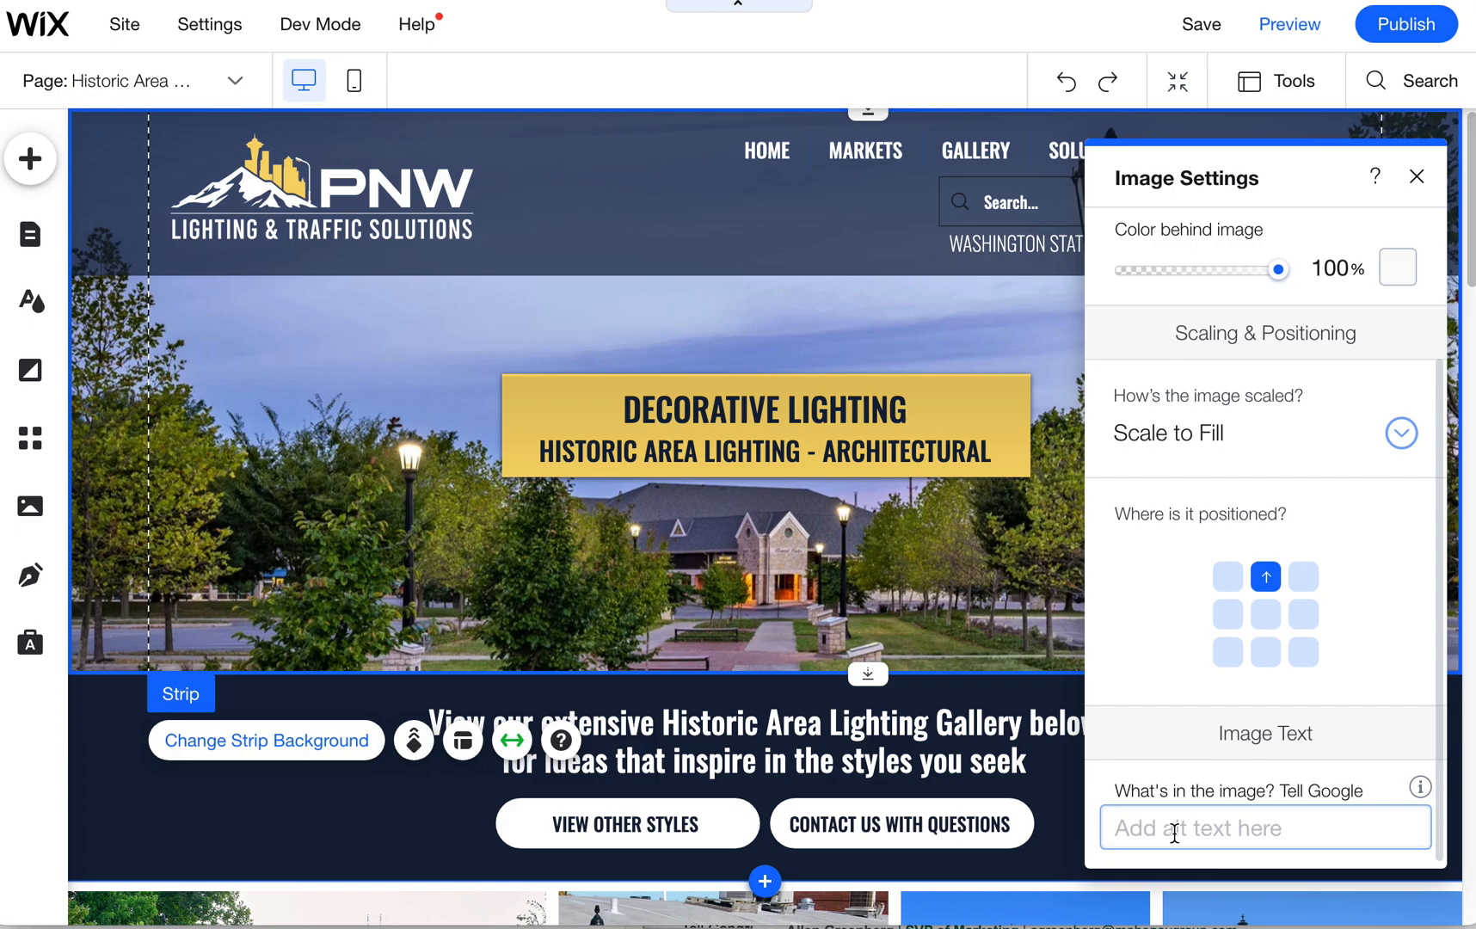
pyautogui.write('Decorative')
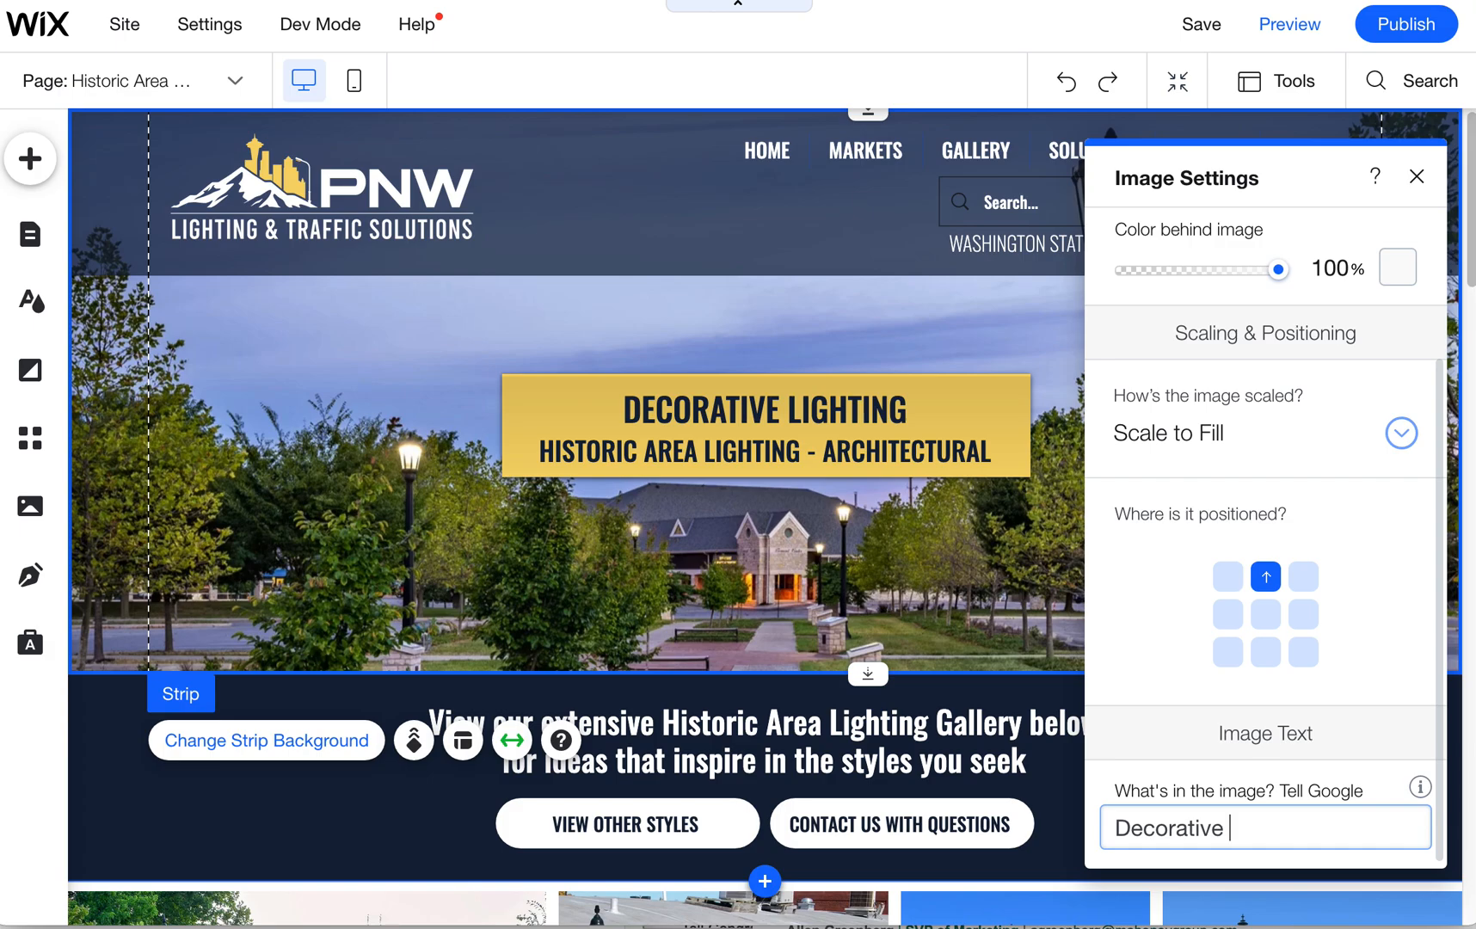
pyautogui.write('Lighting - Historic Are')
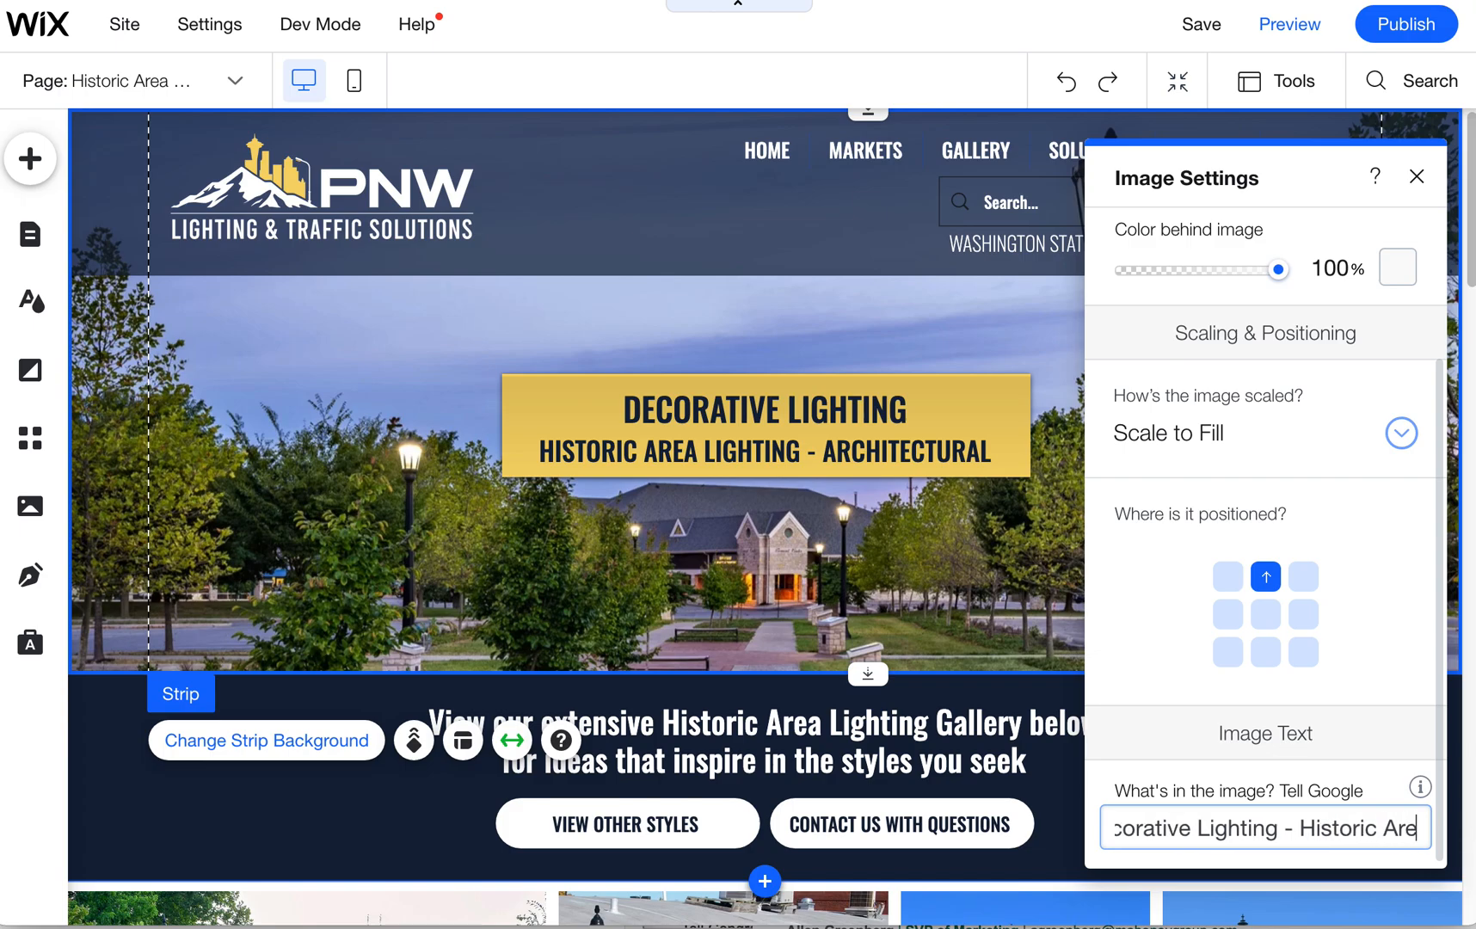
pyautogui.write('a Lighting - ')
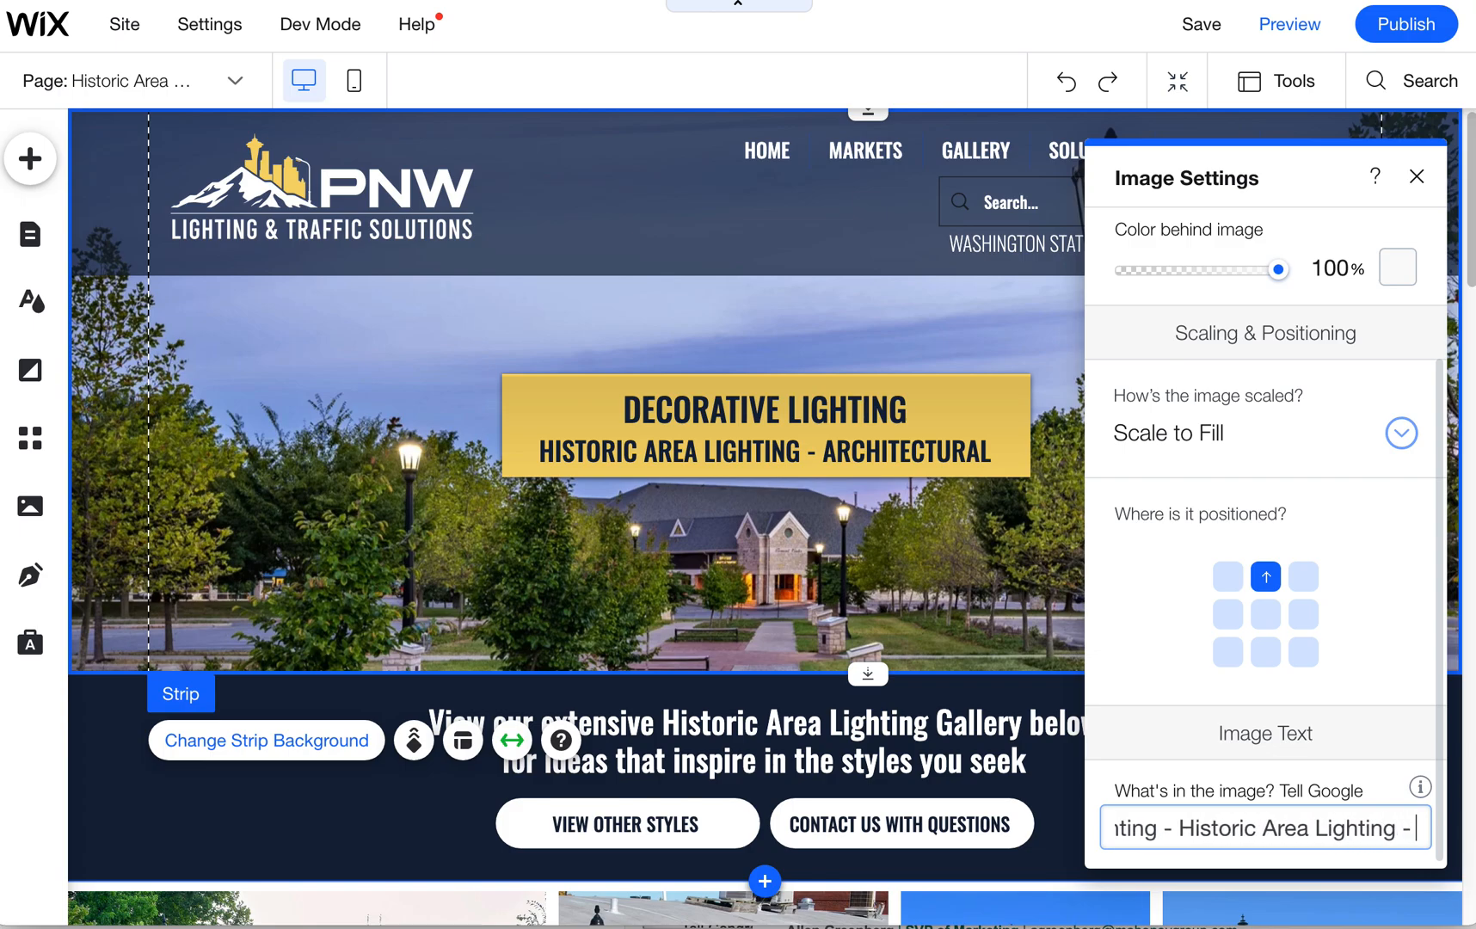
pyautogui.write('Architectural')
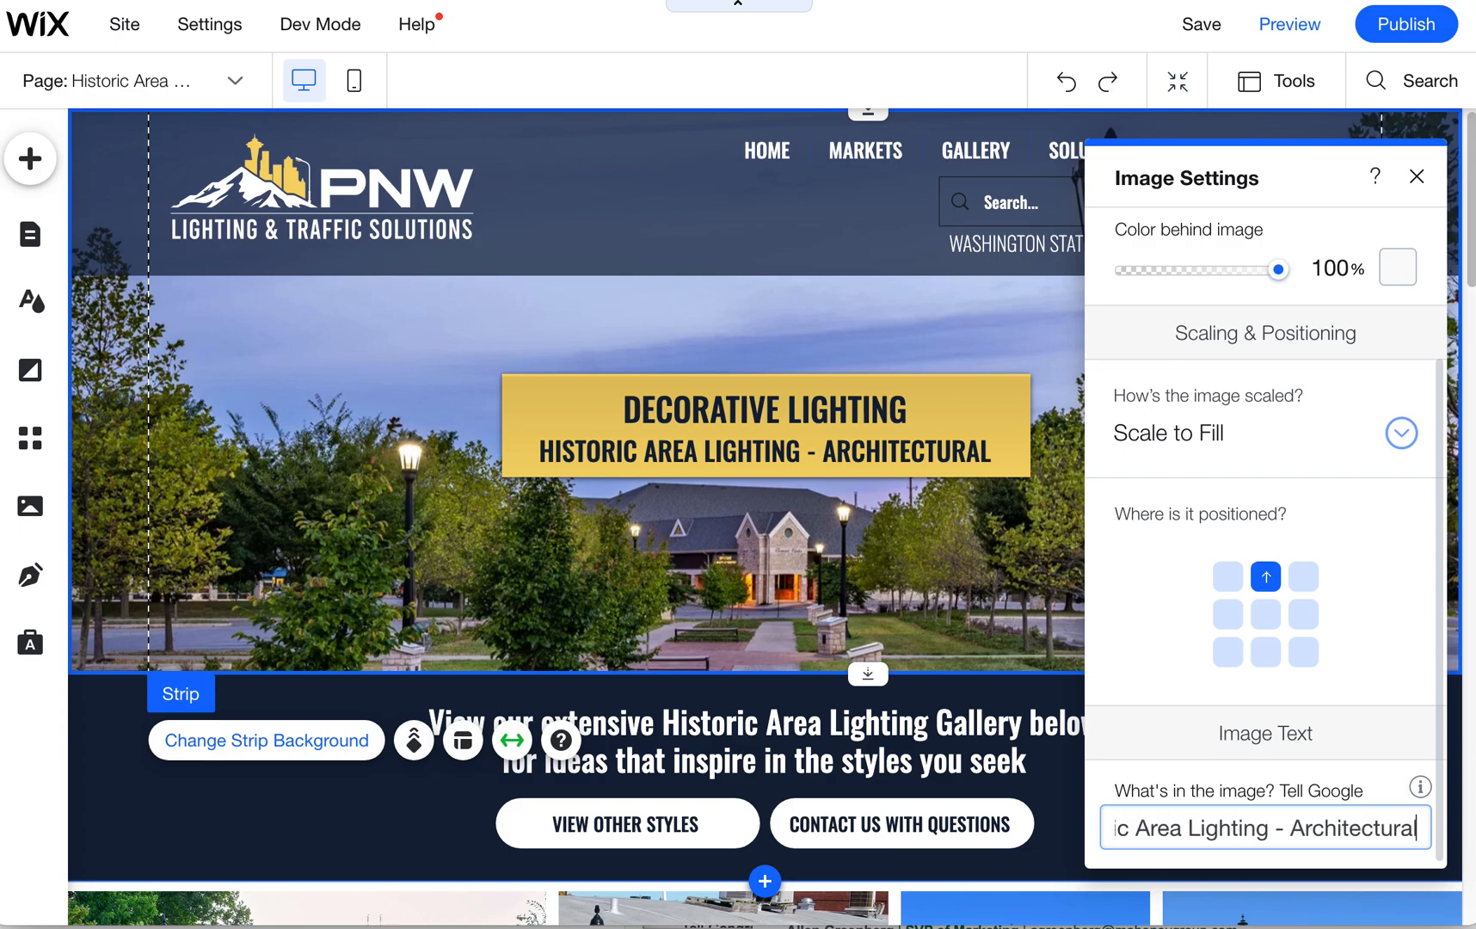
pyautogui.press('Return')
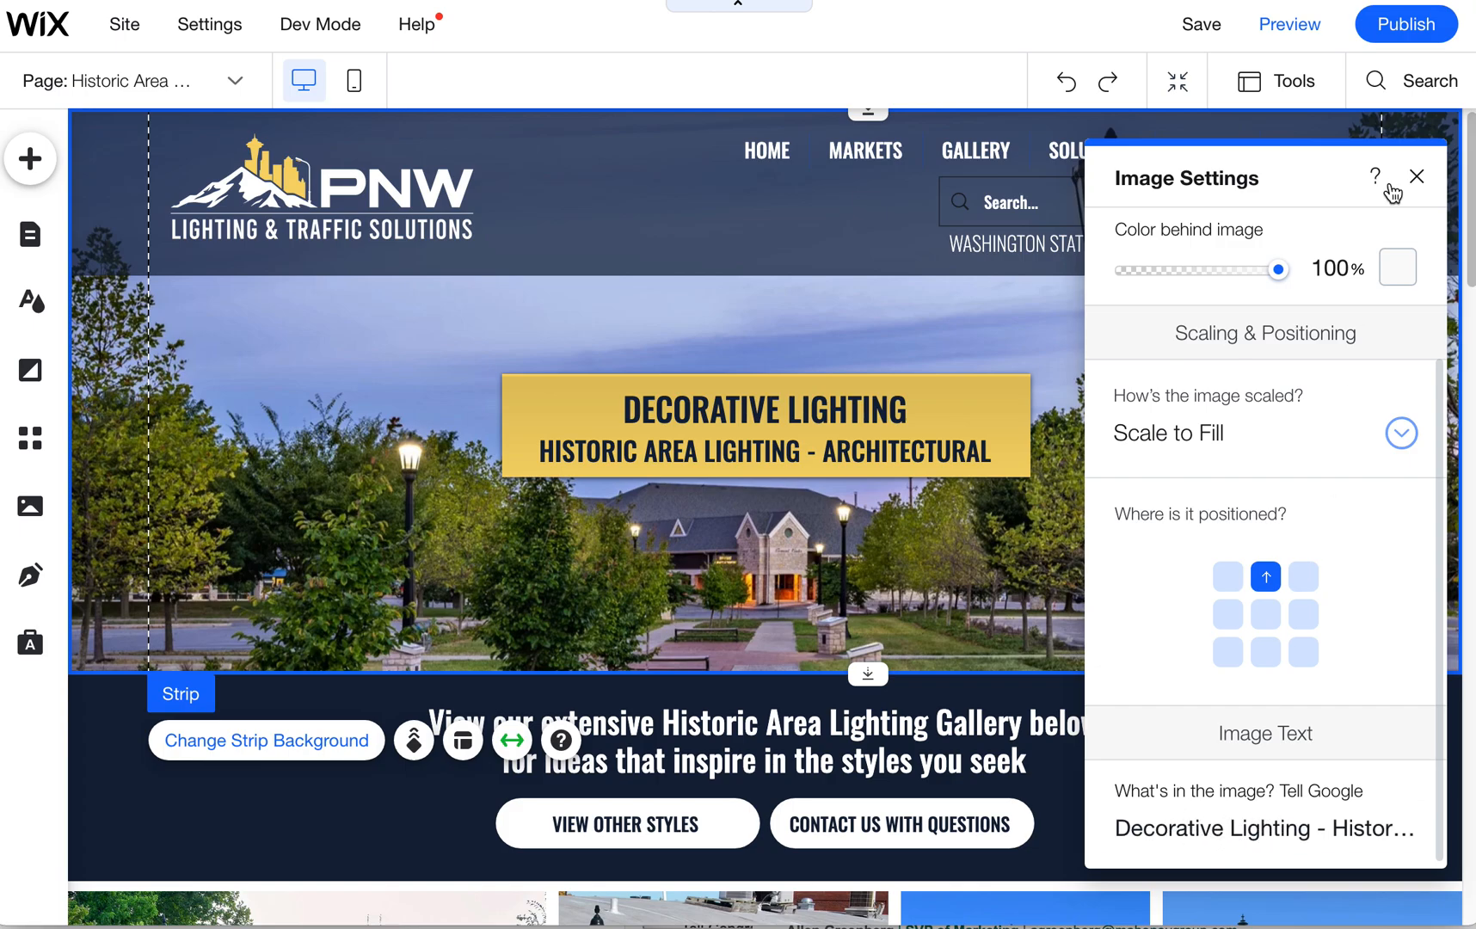
pyautogui.click(1416, 175)
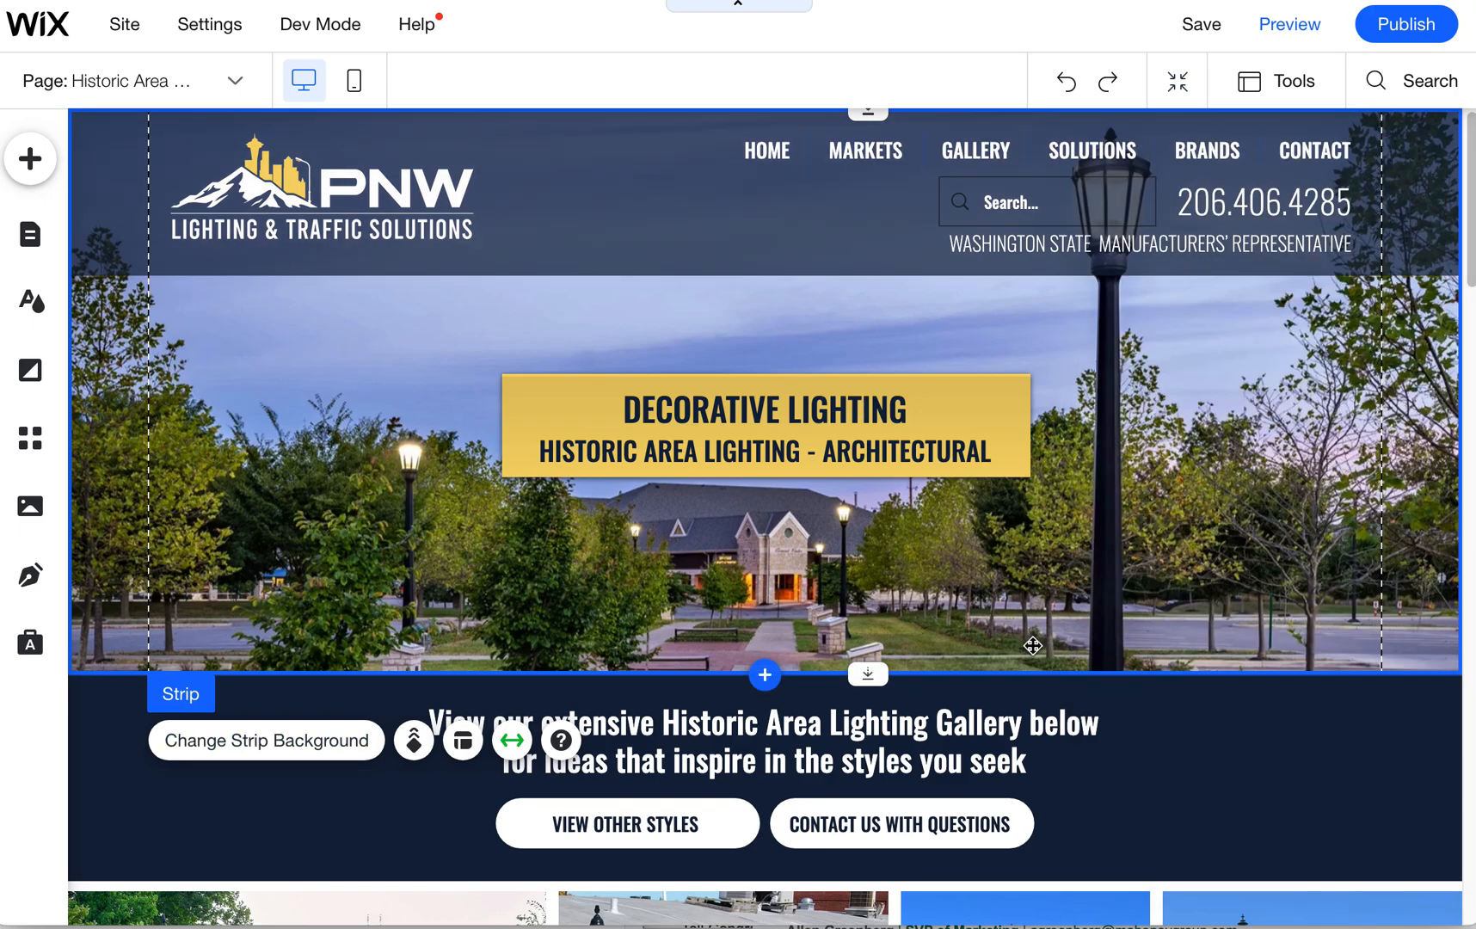
pyautogui.moveTo(1373, 41)
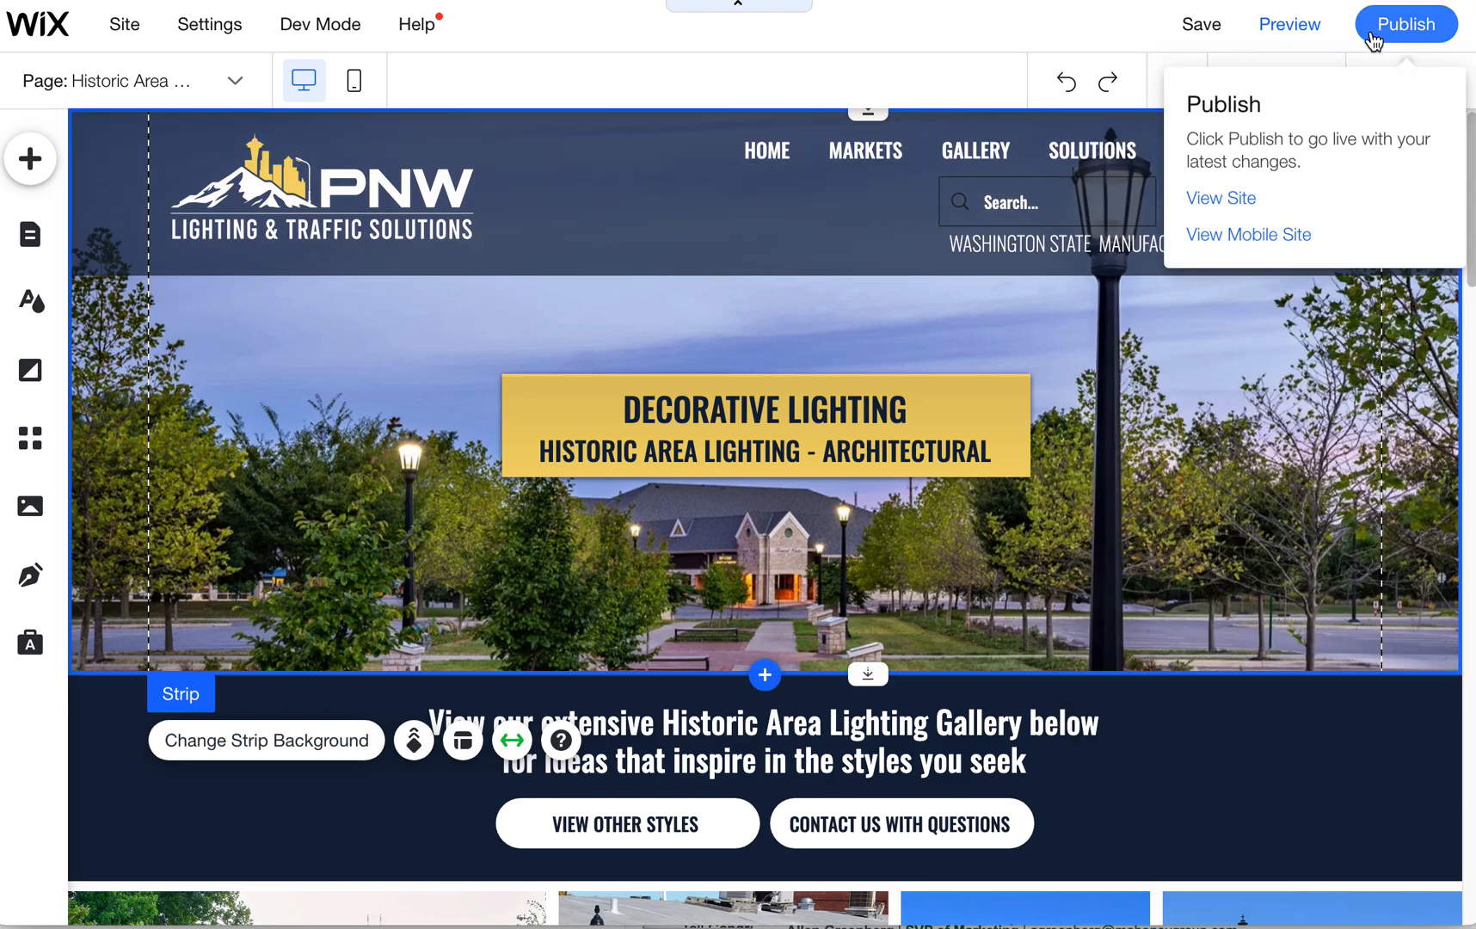